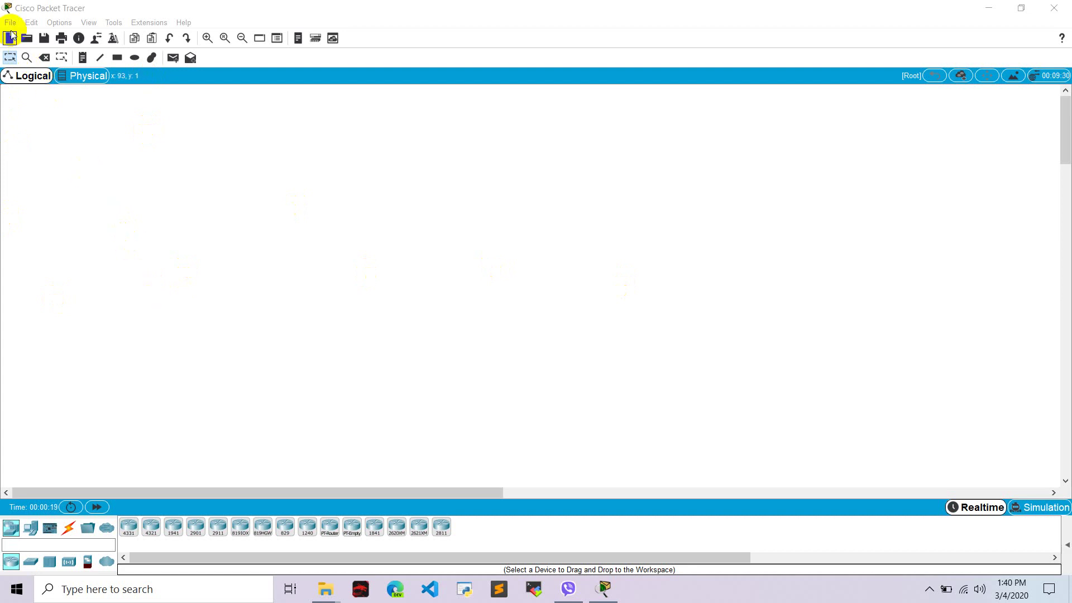
- Show the End Devices category (PC, laptop, server) in the device-type box
left_click(10, 22)
left_click(72, 288)
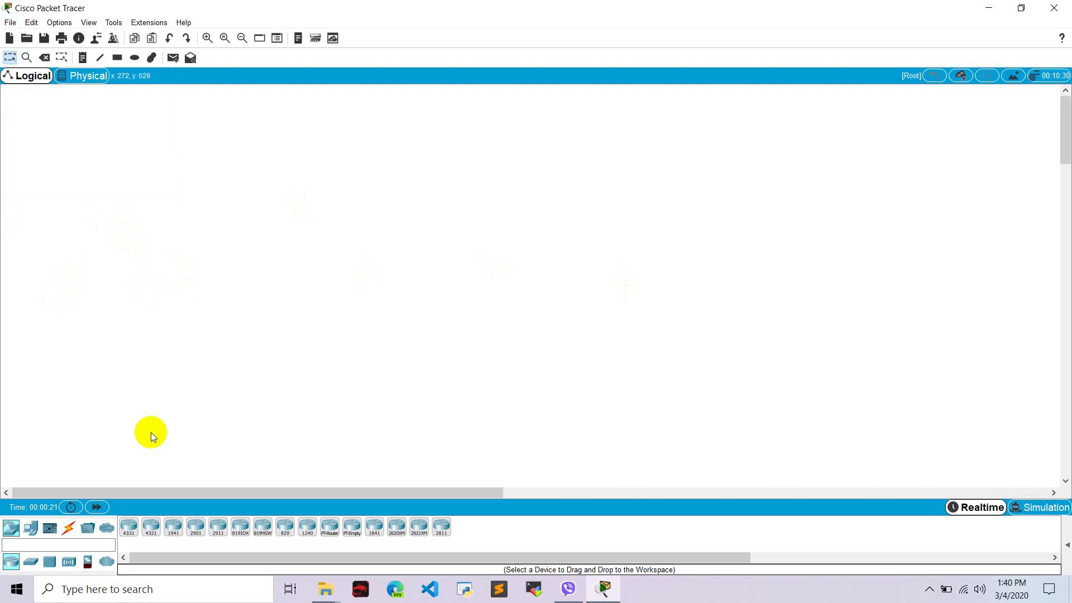
left_click(31, 527)
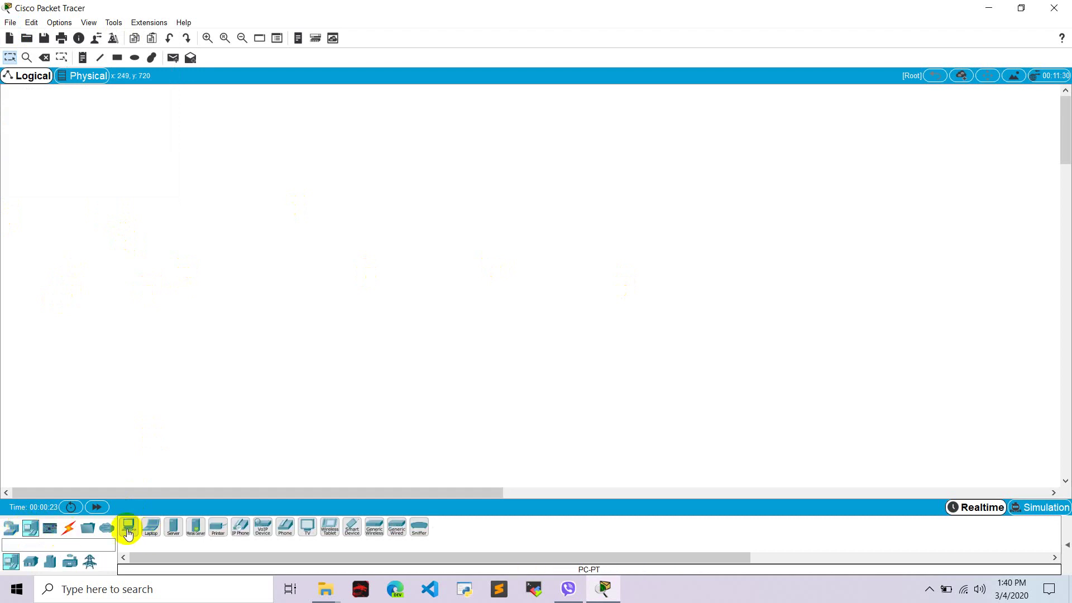
- Place PC0, Laptop0, Laptop1 and PC1 along the lower part of the workspace
left_click_drag(133, 527, 173, 387)
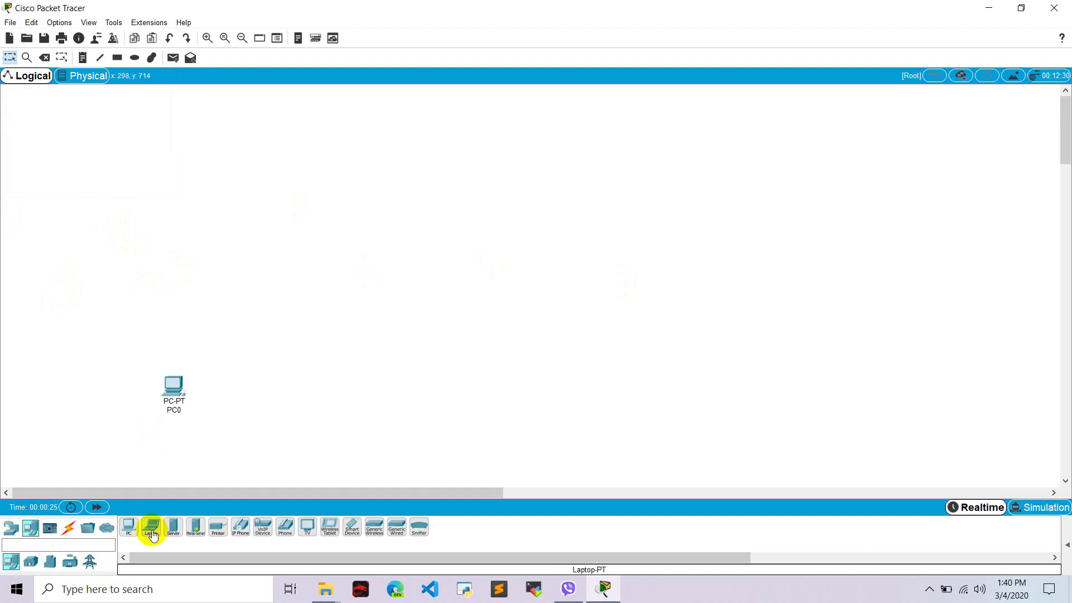
left_click_drag(152, 535, 224, 436)
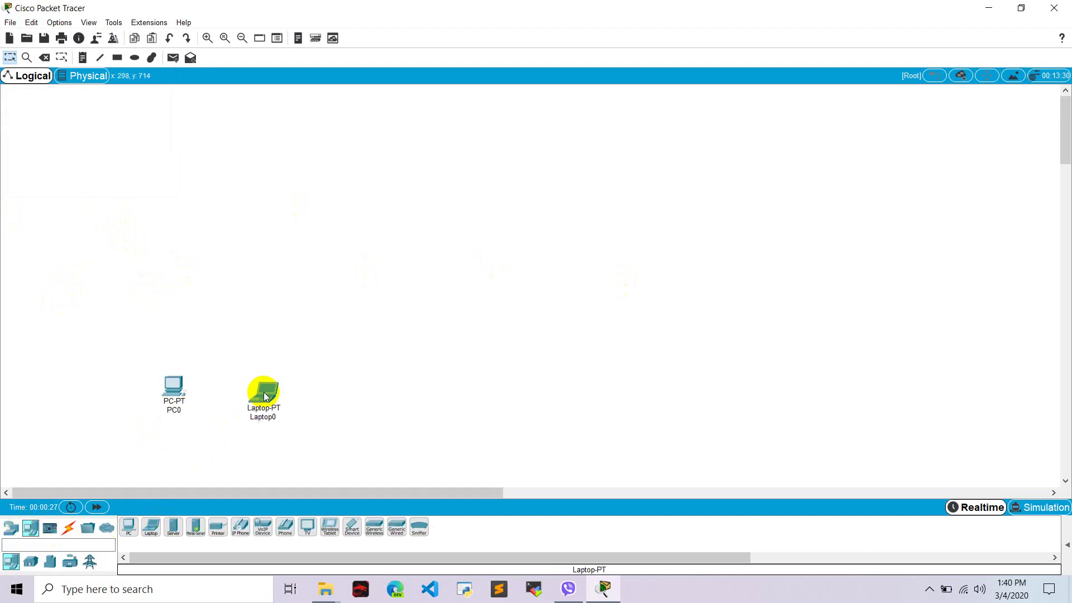
left_click_drag(150, 527, 472, 398)
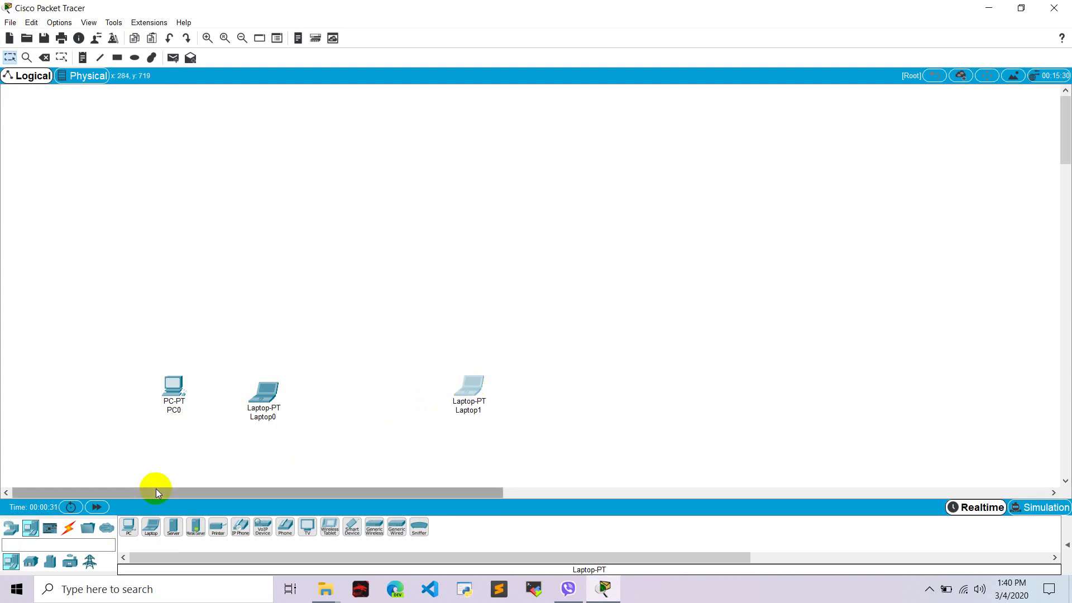
left_click_drag(128, 528, 582, 389)
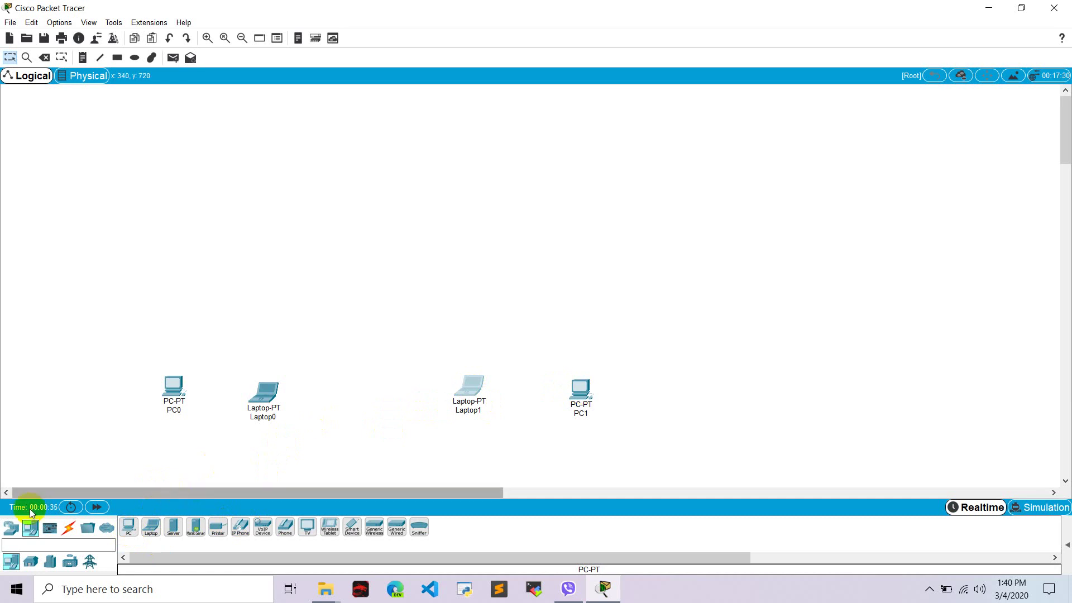
- Place two 2960 switches, Switch0 above PC0 and Switch1 above Laptop1
left_click(10, 529)
left_click(31, 561)
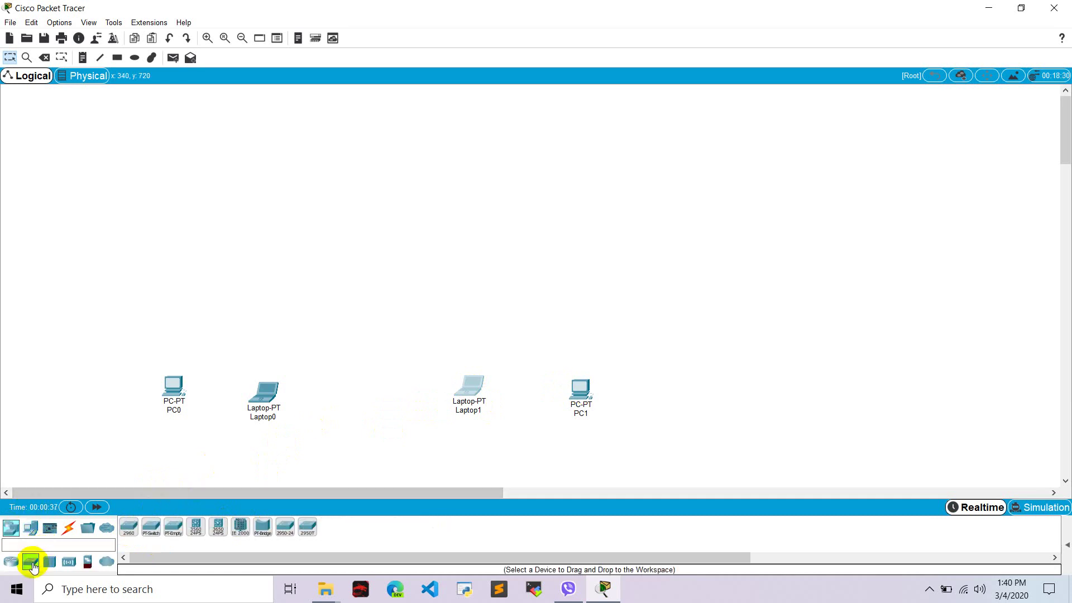
left_click_drag(128, 528, 213, 312)
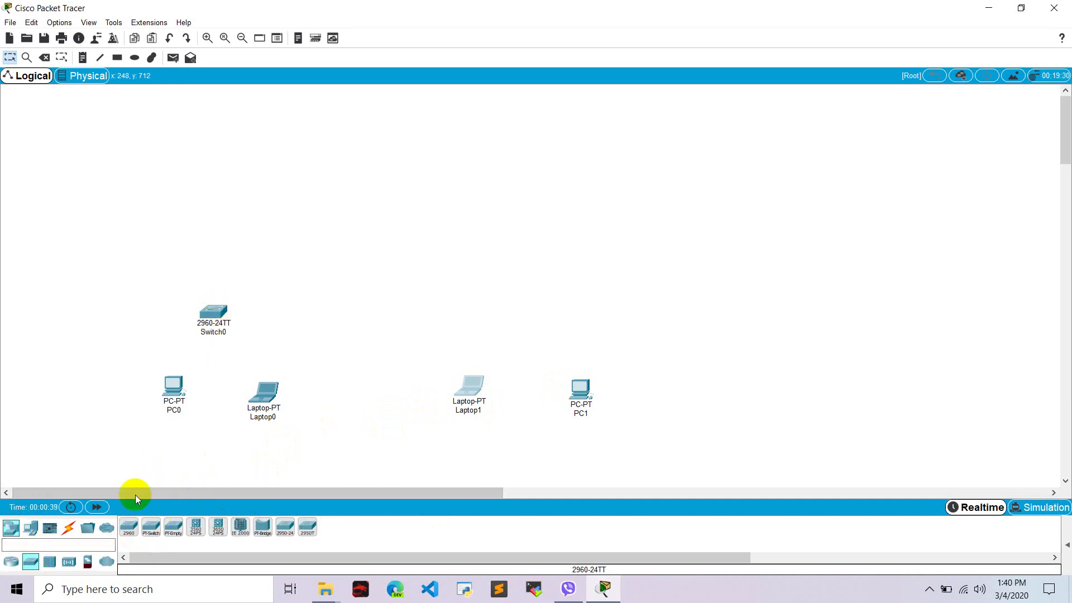
left_click_drag(125, 536, 523, 288)
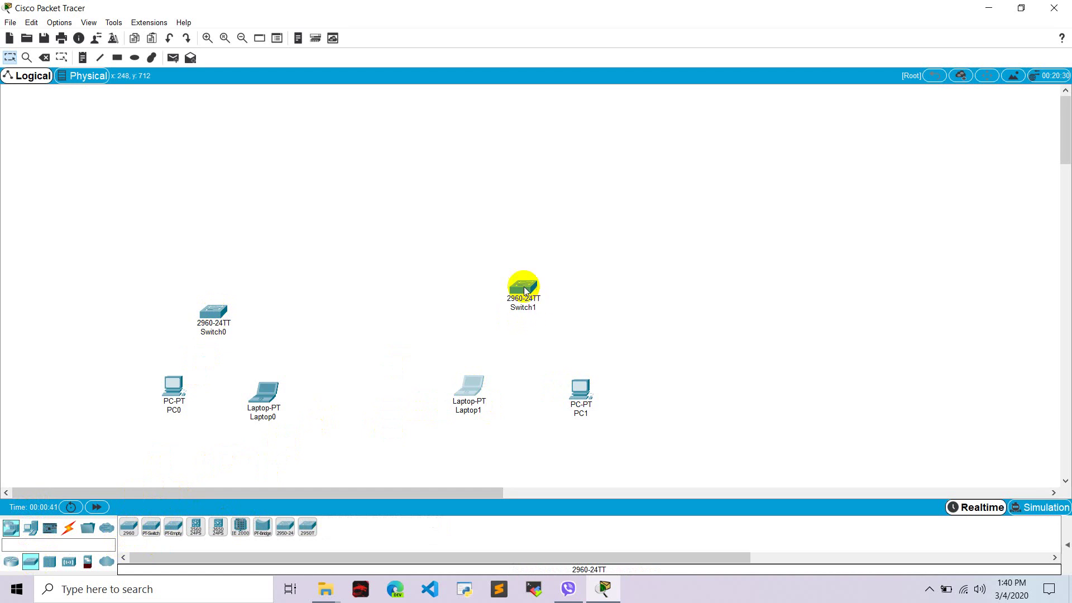
left_click_drag(208, 314, 203, 286)
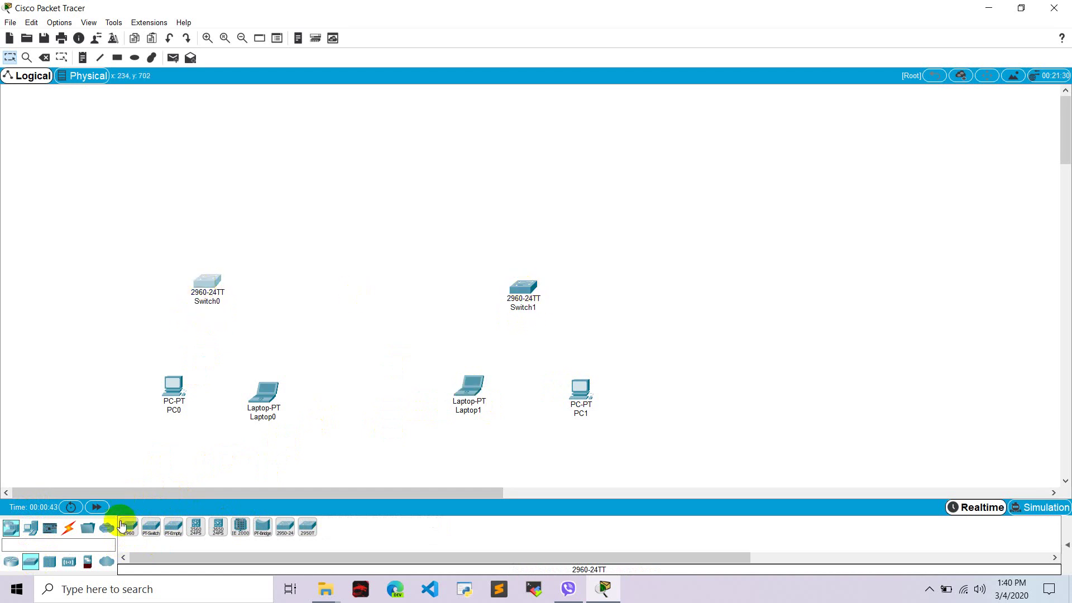
- Place two ISR4331 routers above Switch0 and Switch1
left_click(13, 565)
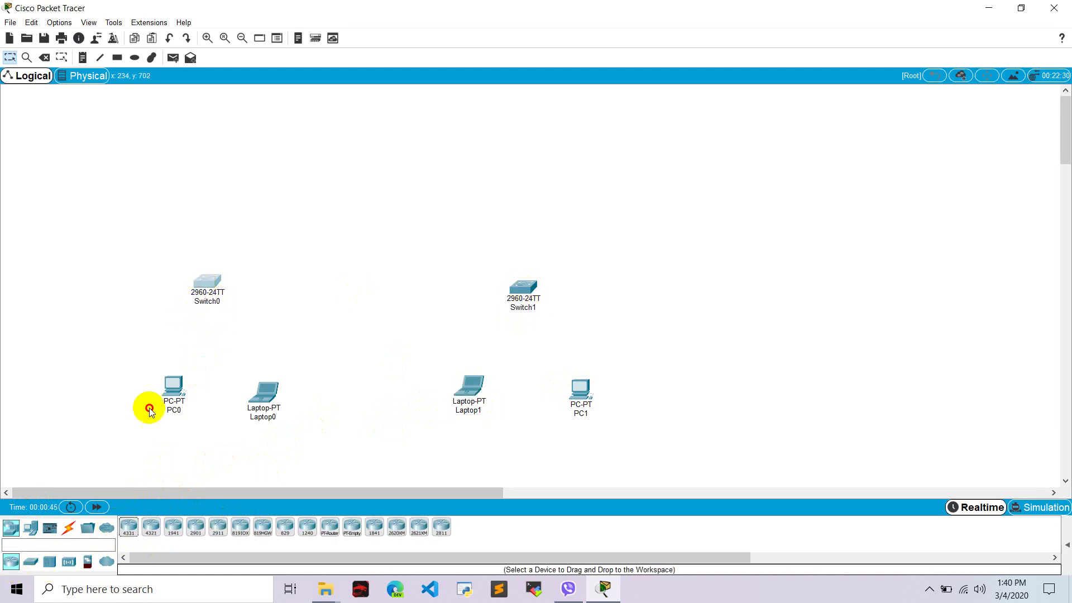
left_click_drag(128, 527, 213, 162)
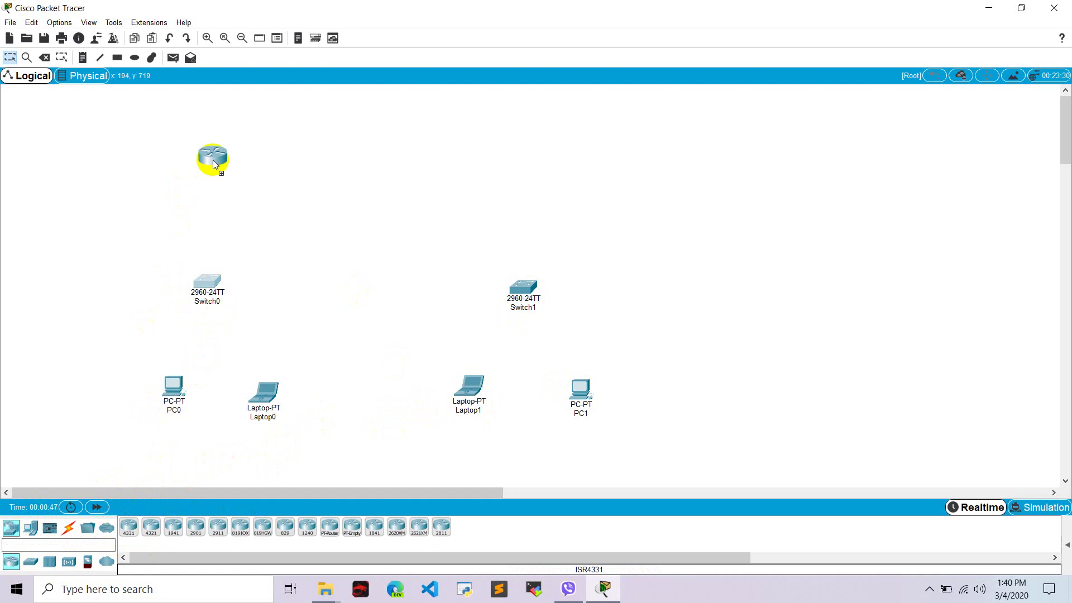
left_click_drag(128, 526, 548, 166)
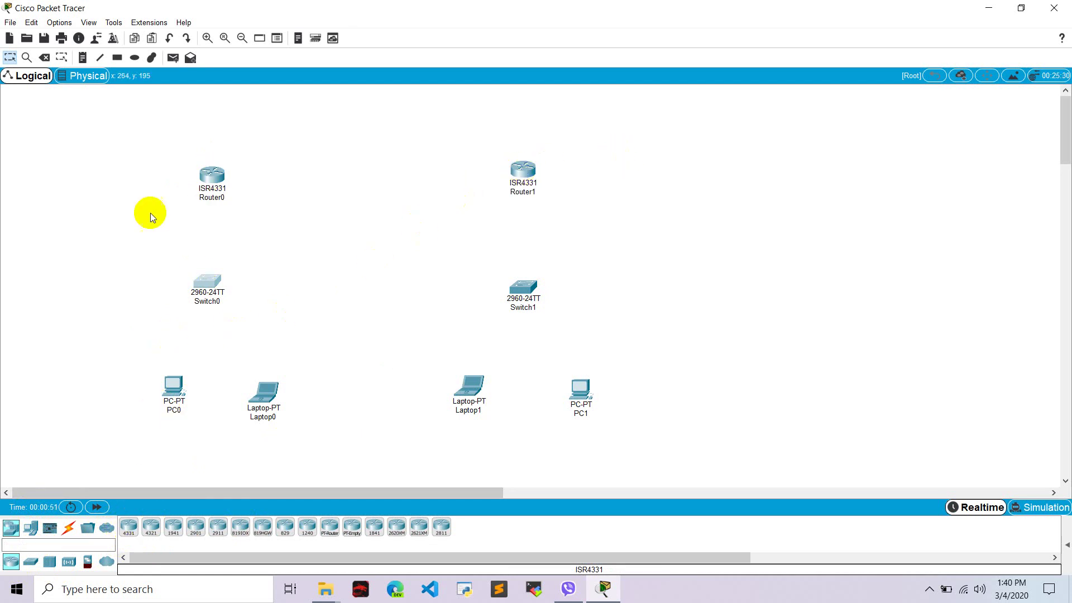
left_click(69, 528)
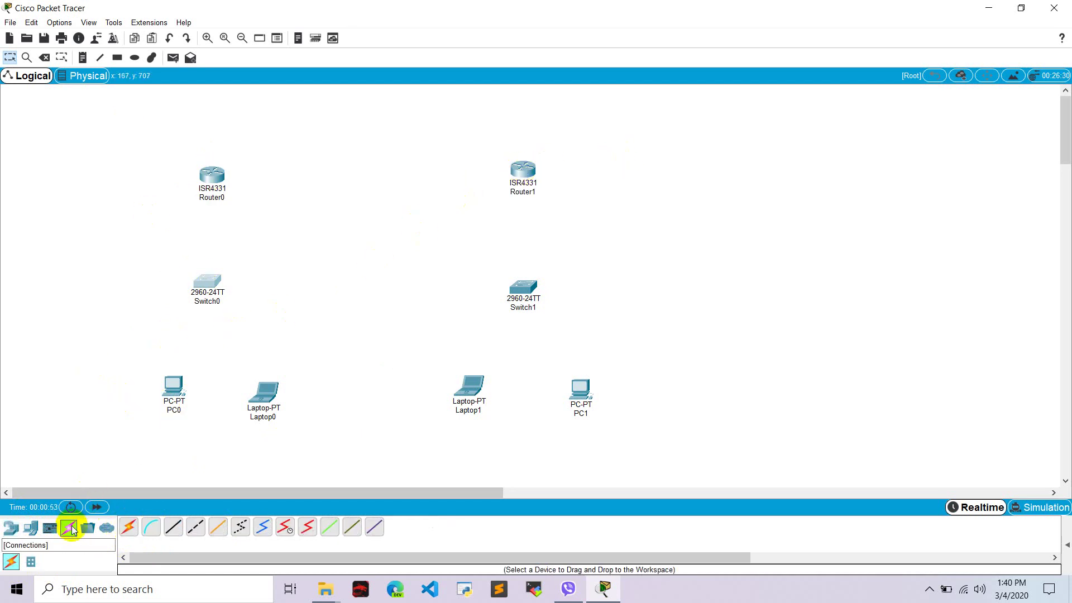
- Cable PC0 and Laptop0 to Switch0, and Switch0 to Router0
left_click(129, 526)
left_click(168, 391)
left_click(206, 279)
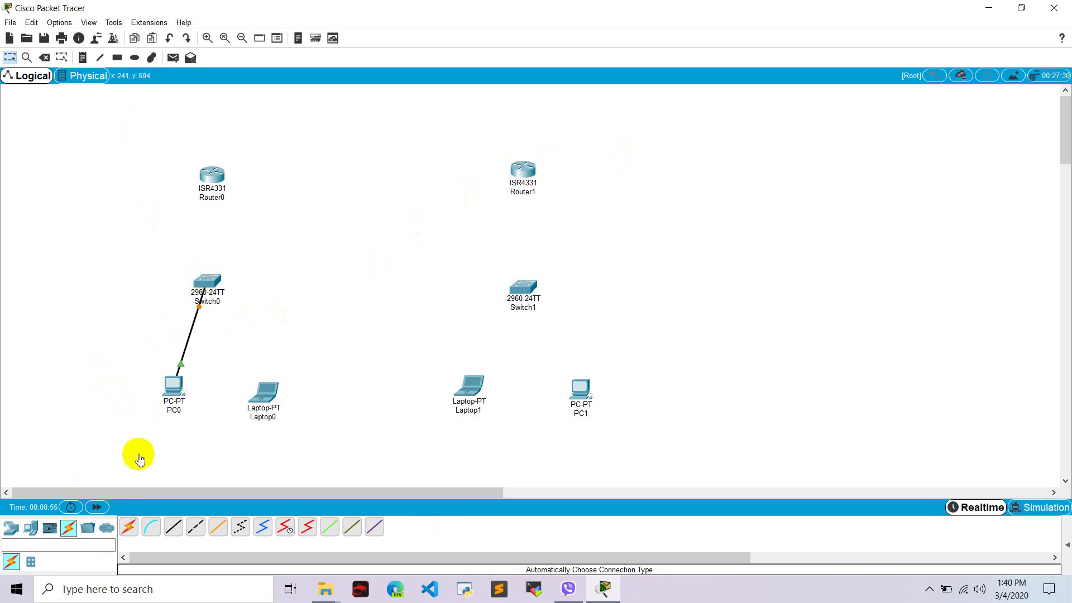
left_click(130, 527)
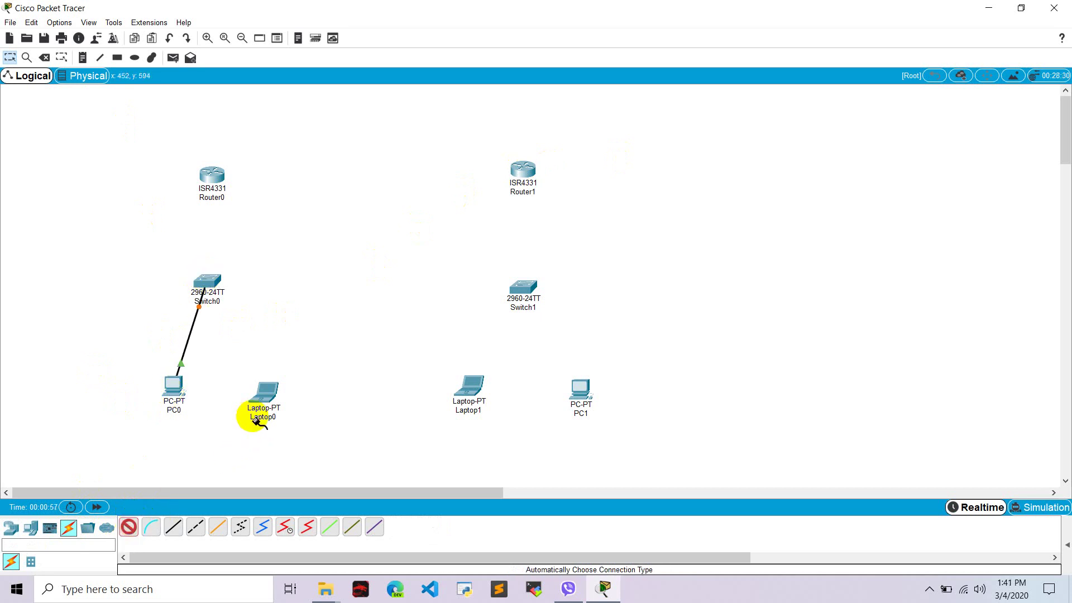
left_click(266, 390)
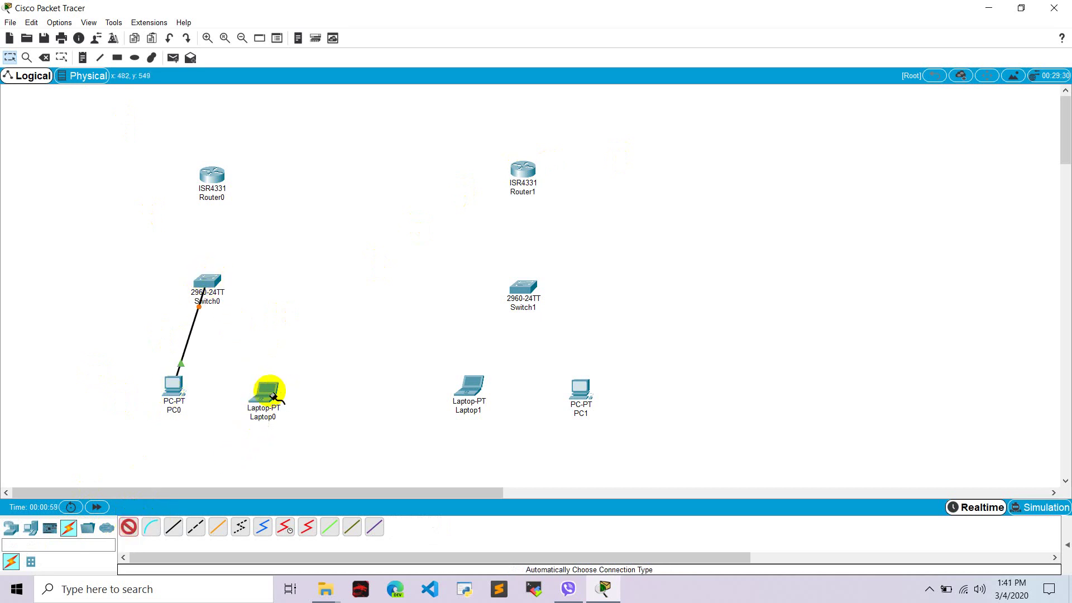
left_click(206, 279)
left_click(130, 527)
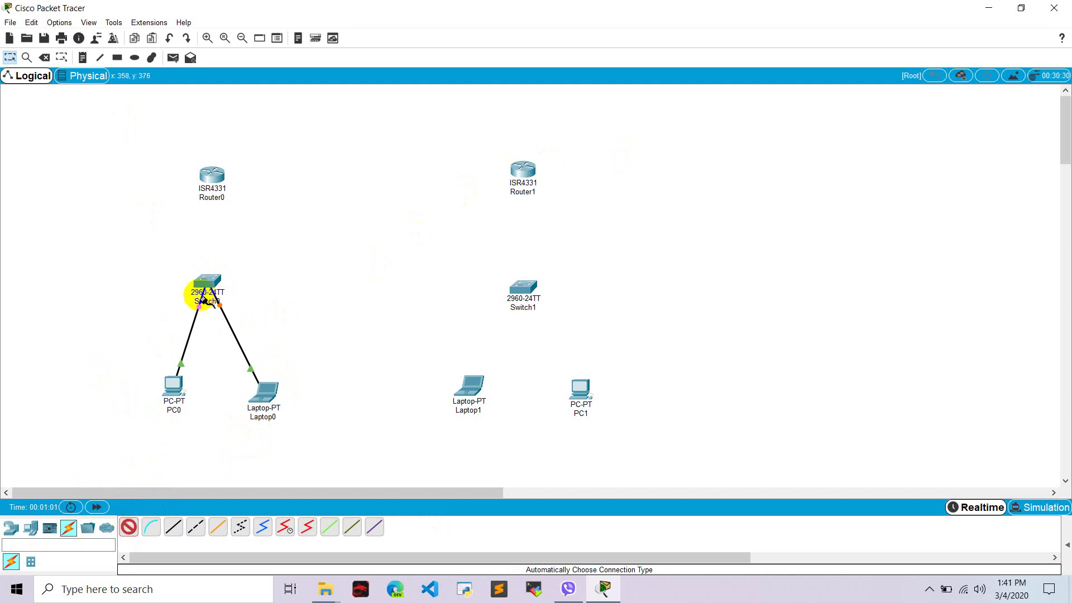
left_click(214, 277)
left_click(211, 176)
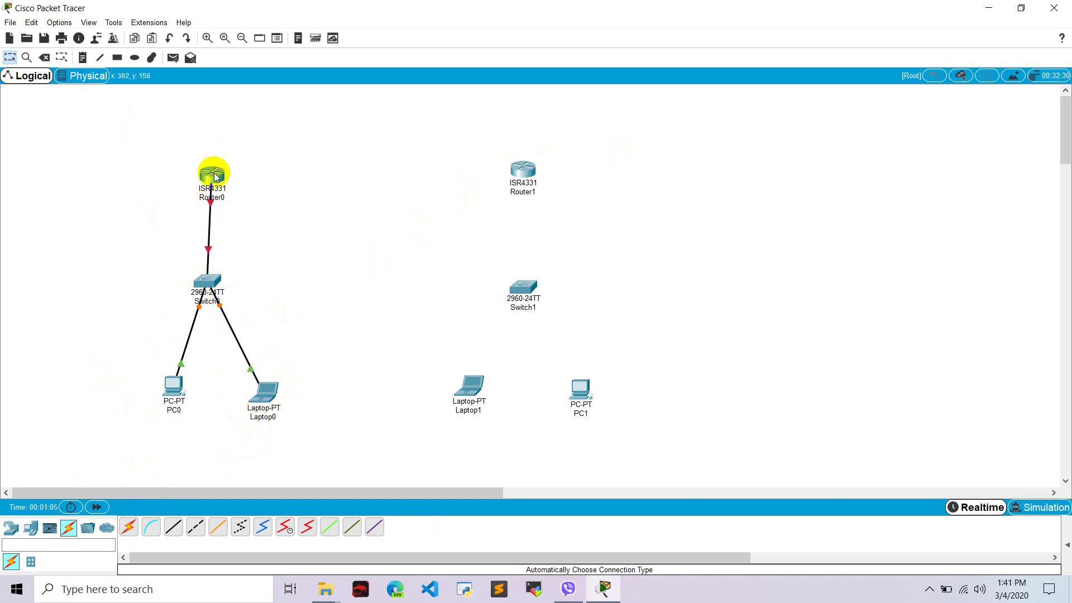
- Cable Laptop1 and PC1 to Switch1, Switch1 to Router1, then open Router0
left_click(134, 524)
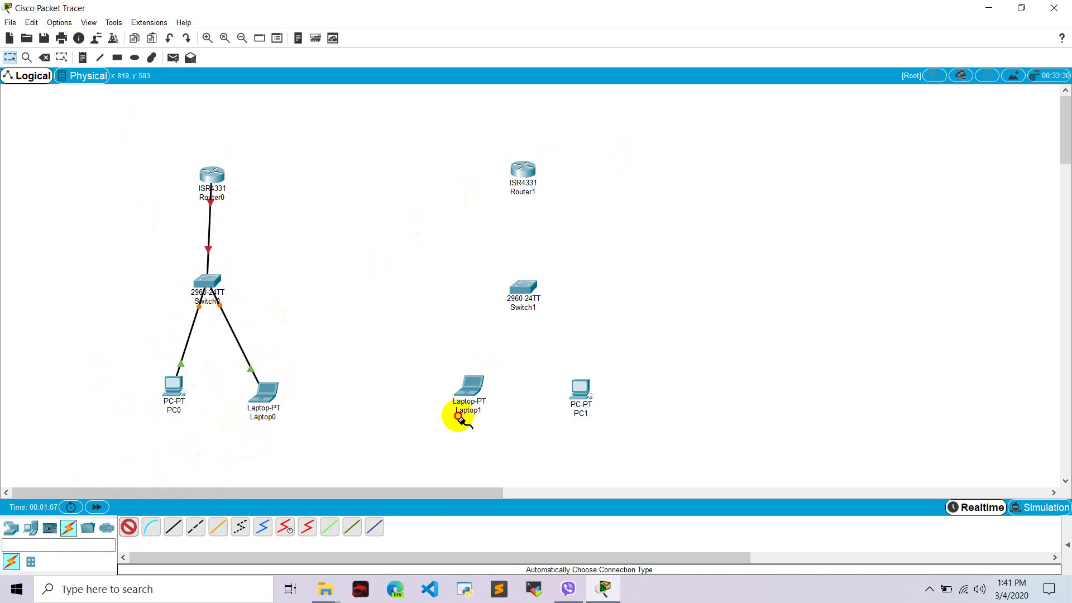
left_click(471, 385)
left_click(522, 284)
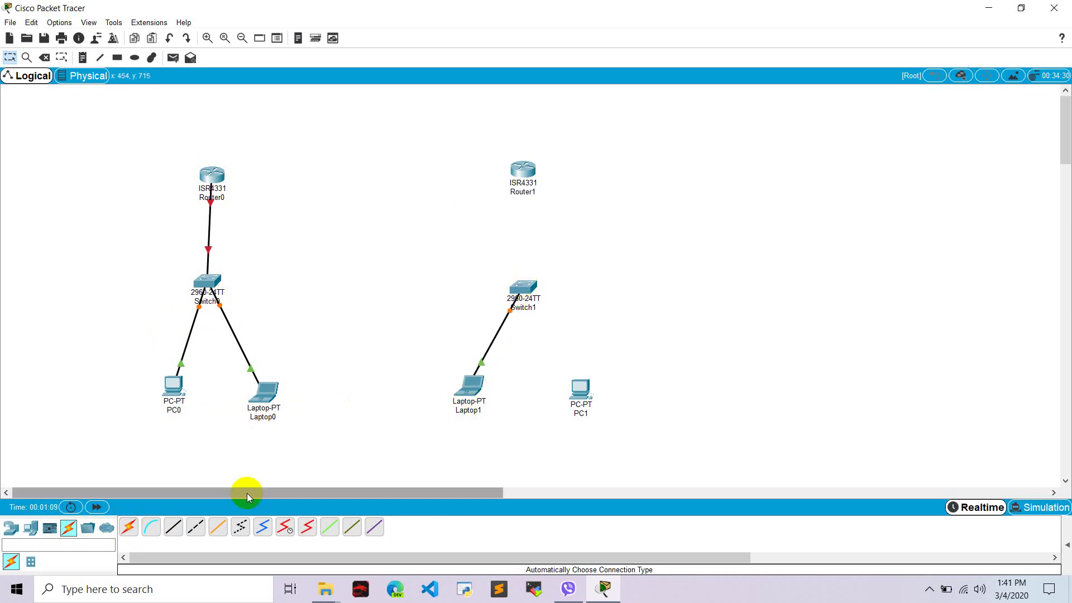
left_click(136, 527)
left_click(581, 390)
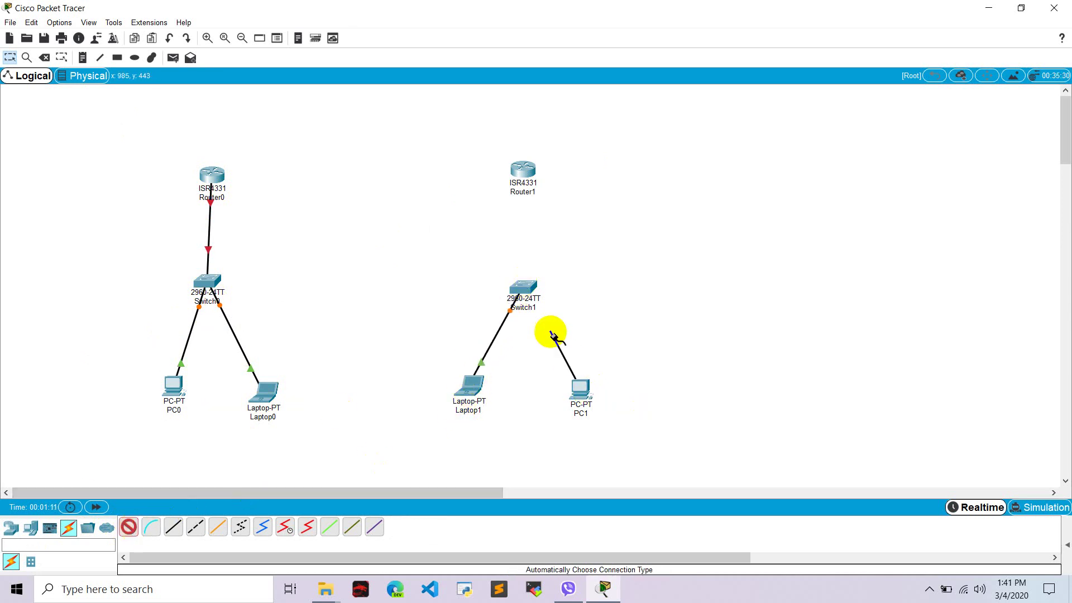
left_click(524, 290)
left_click(132, 527)
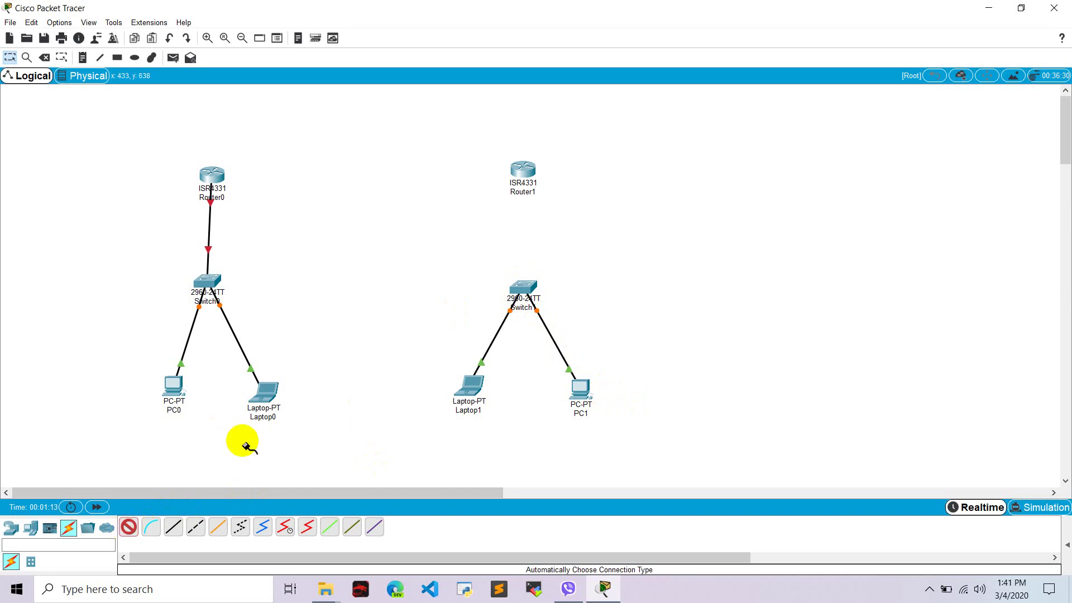
left_click(521, 285)
left_click(523, 169)
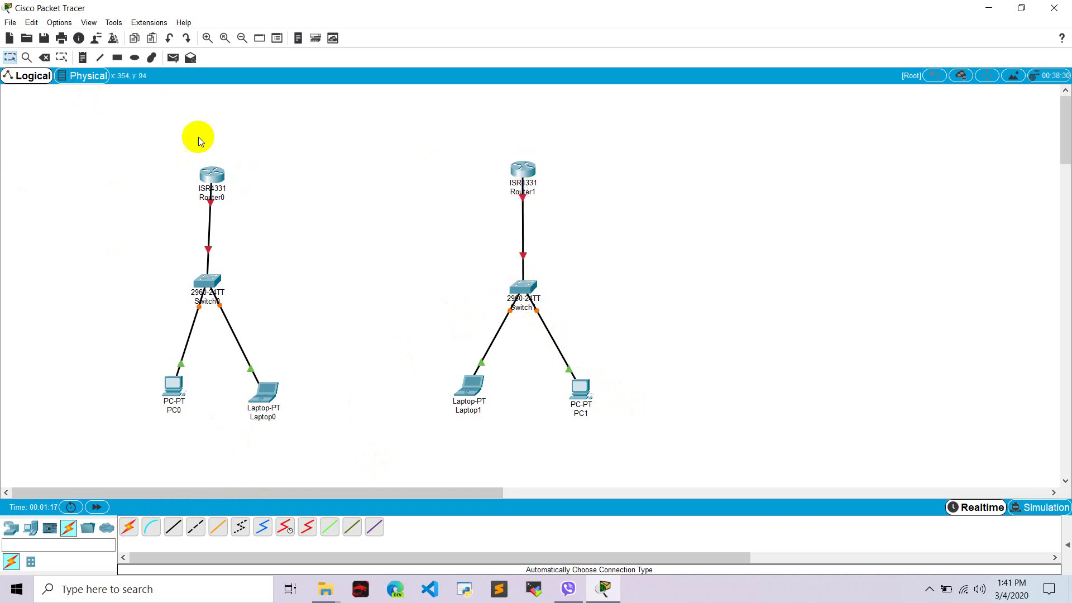
left_click(213, 179)
- Give Router0's GigabitEthernet0/0/0 IP 192.168.1.1, mask 255.255.255.0, port on, then close the window
left_click(431, 142)
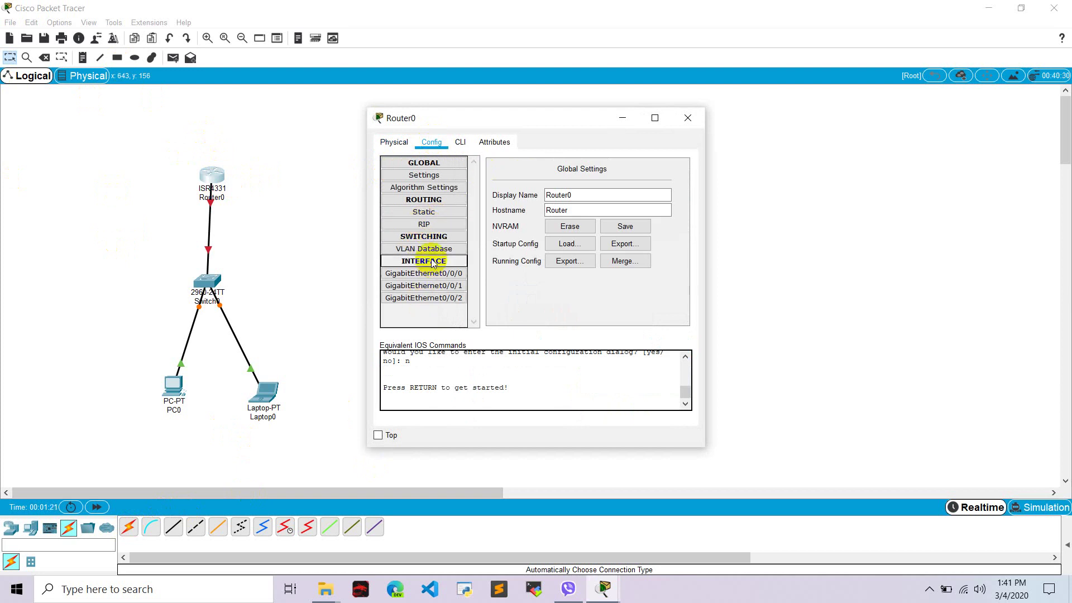
left_click(422, 274)
left_click(620, 236)
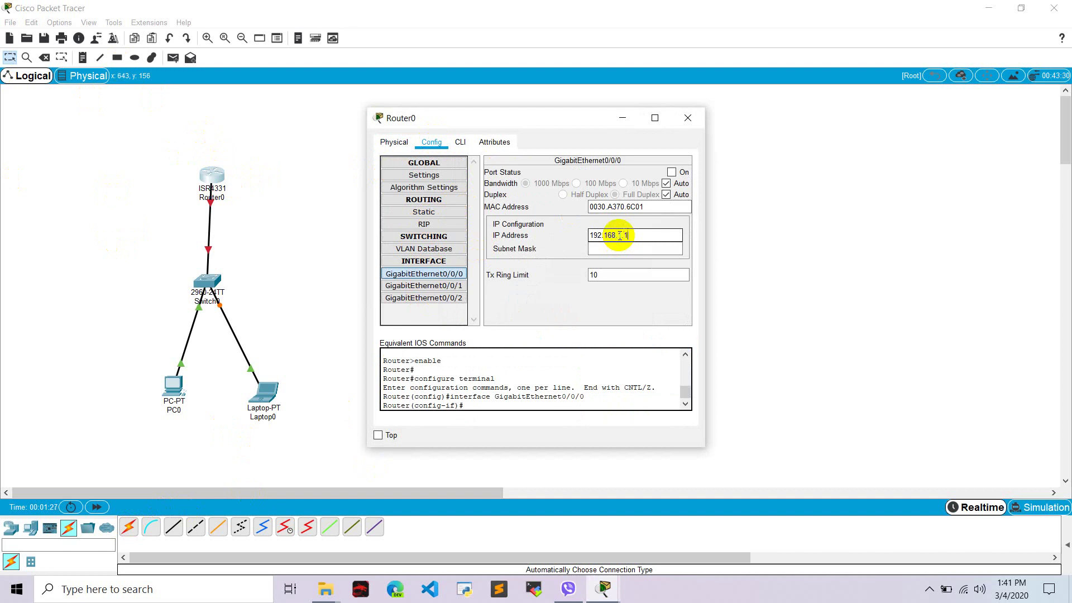
type("192.168.1.1")
key("Tab")
left_click(672, 172)
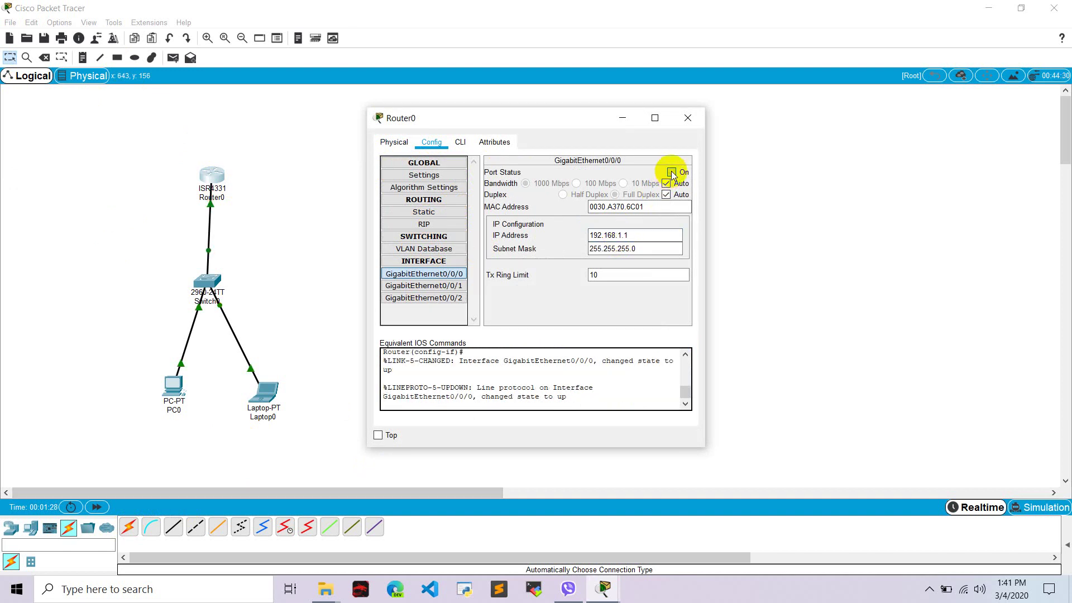
left_click(688, 119)
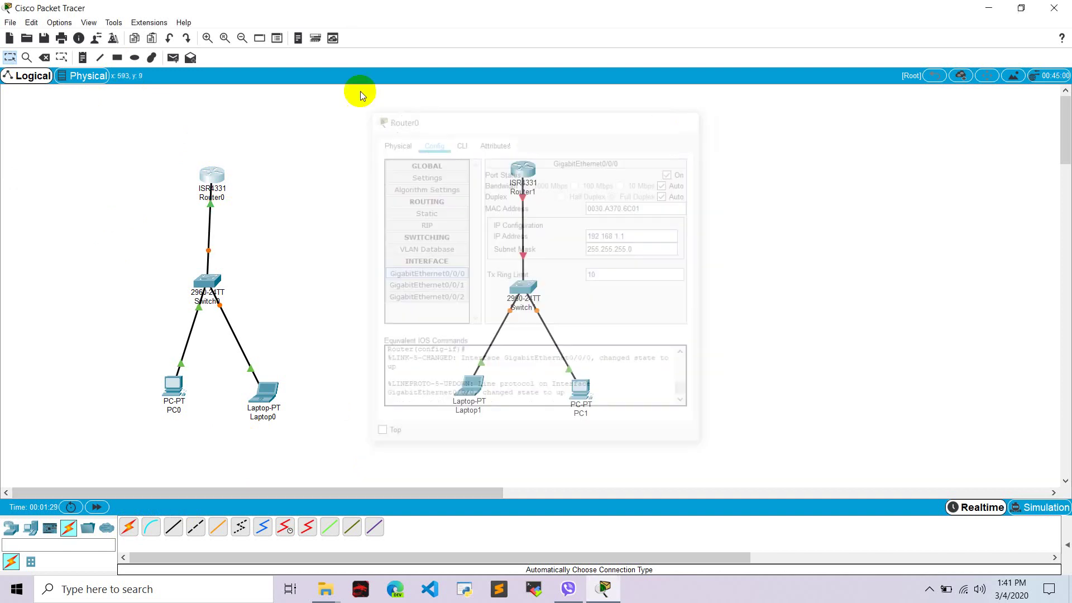
- Add the 'ip 0/0/0: 192.168.1.1' note beside Router0 and clear a mistaken pasted note
left_click(83, 57)
left_click(124, 178)
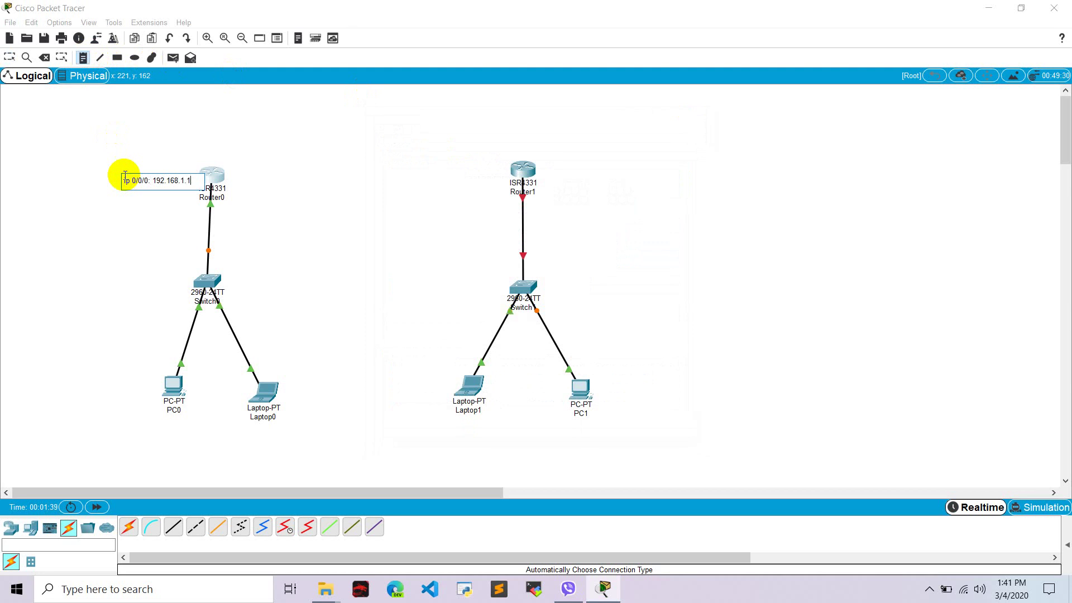
key("ctrl+a")
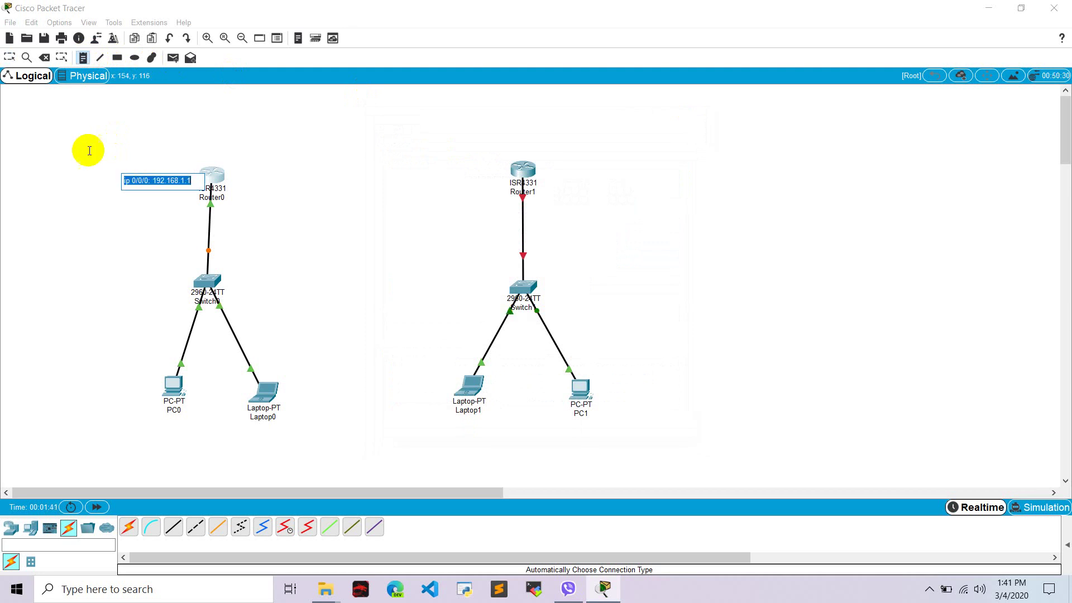
left_click(437, 178)
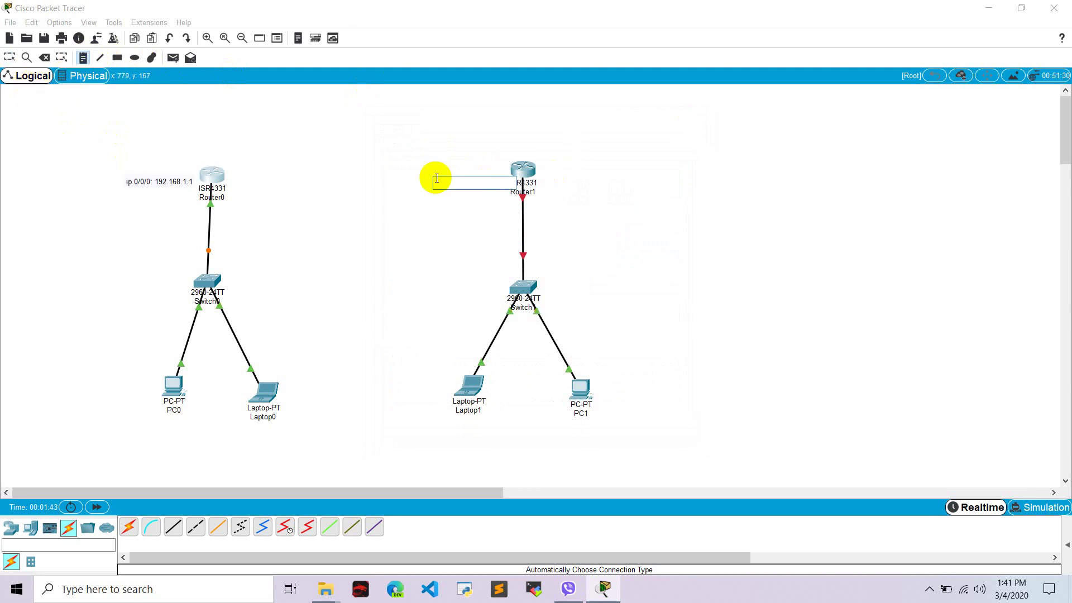
key("ctrl+v")
key("ctrl+a")
key("Delete")
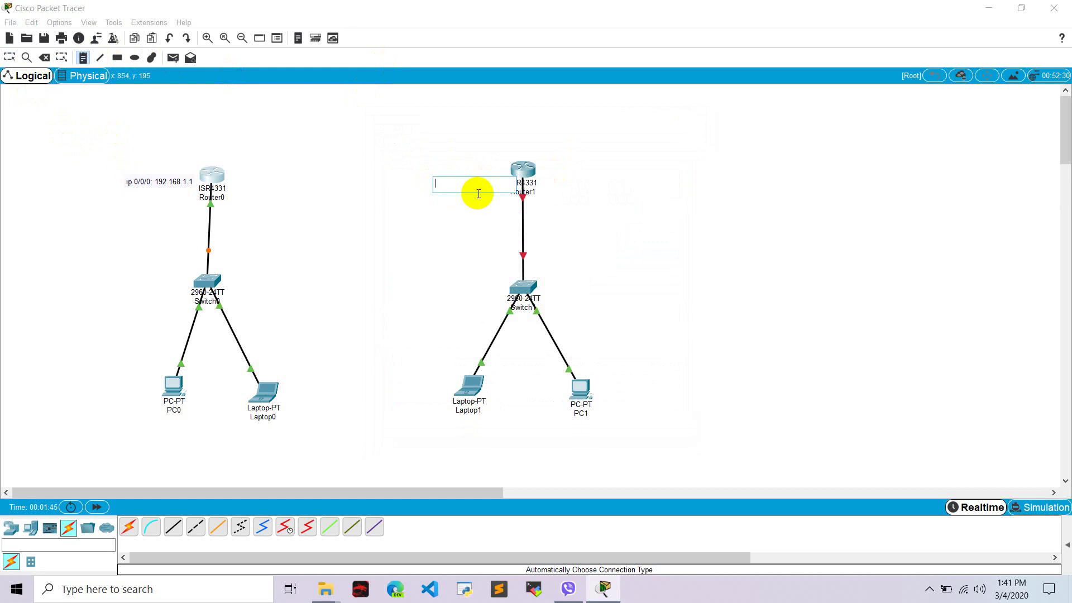
left_click(159, 180)
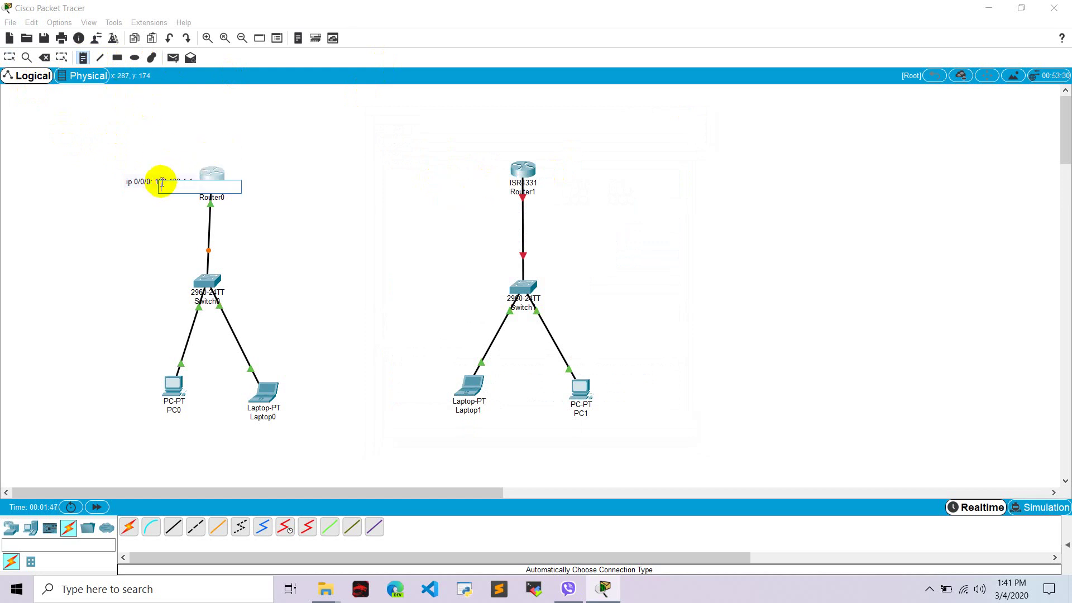
left_click(9, 57)
- Copy Router0's note into a new note left of Router1 reading 'ip 0/0/0: 192.168.2.1'
double_click(177, 181)
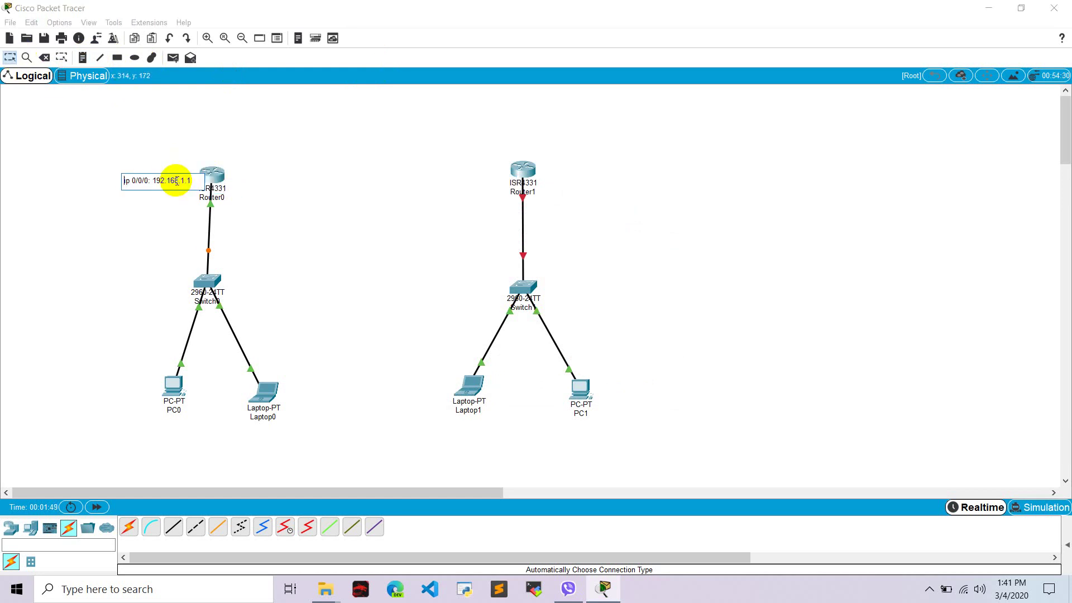
key("ctrl+a")
key("ctrl+c")
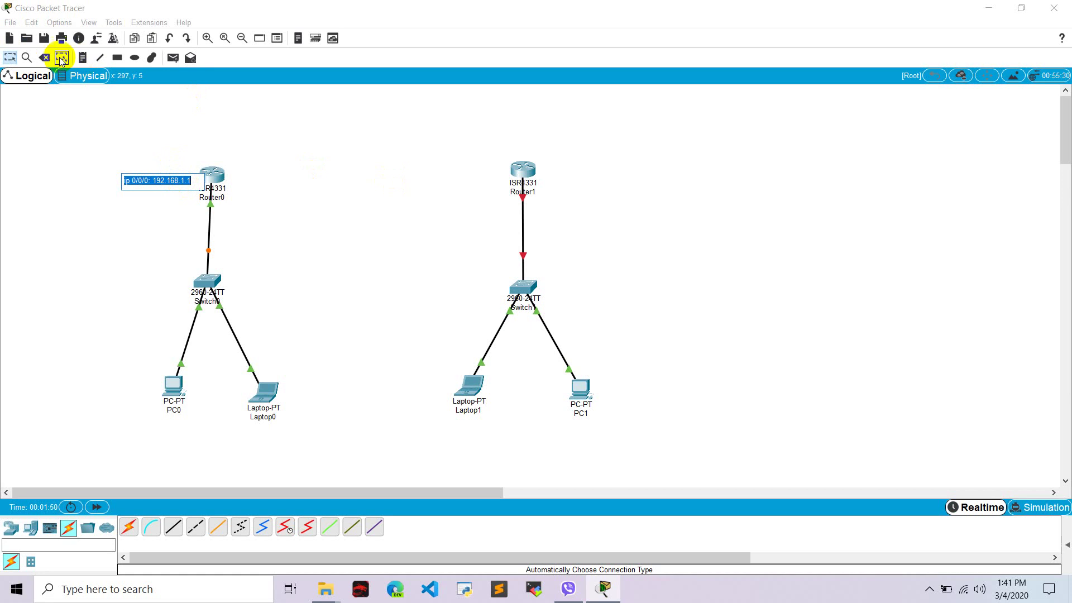
left_click(83, 57)
left_click(387, 193)
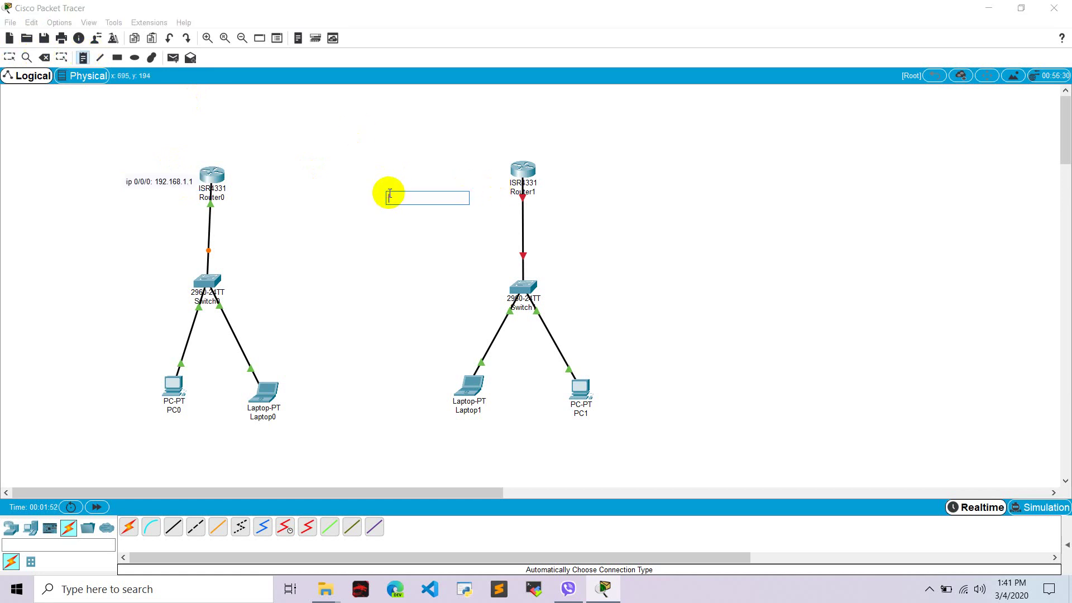
key("ctrl+v")
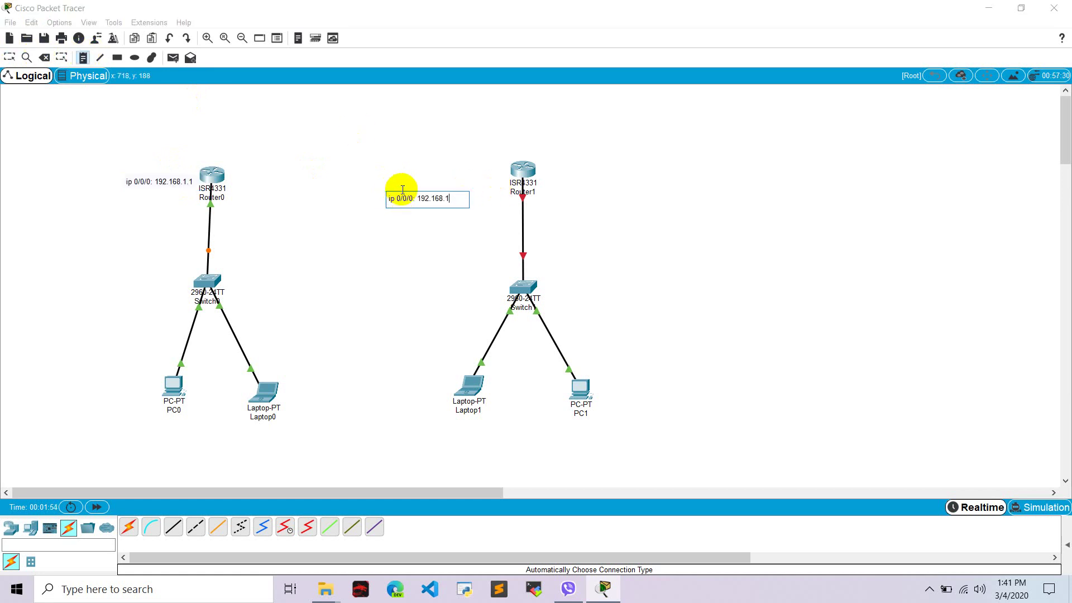
key("Return")
left_click(125, 154)
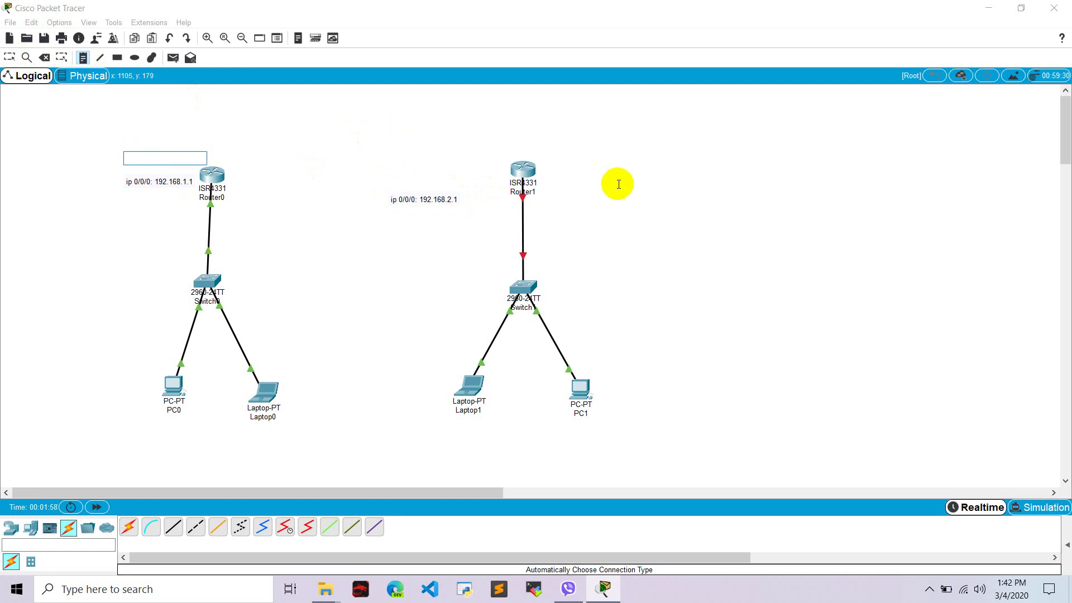
left_click(10, 58)
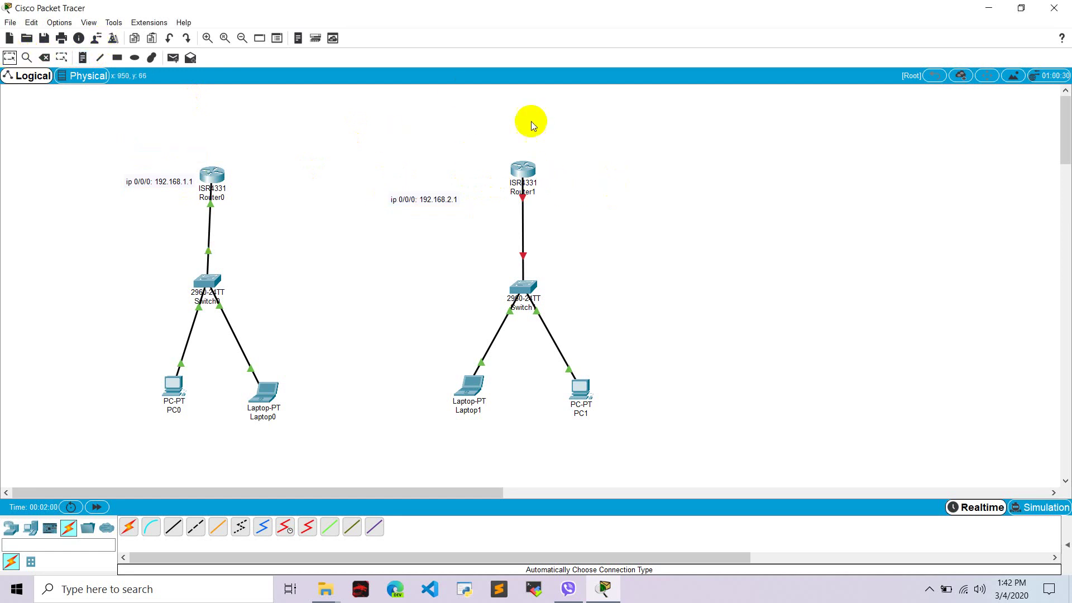
- Set Router1's GigabitEthernet0/0/0 to 192.168.2.1, mask 255.255.255.0, and turn the port on
left_click(531, 171)
left_click(431, 143)
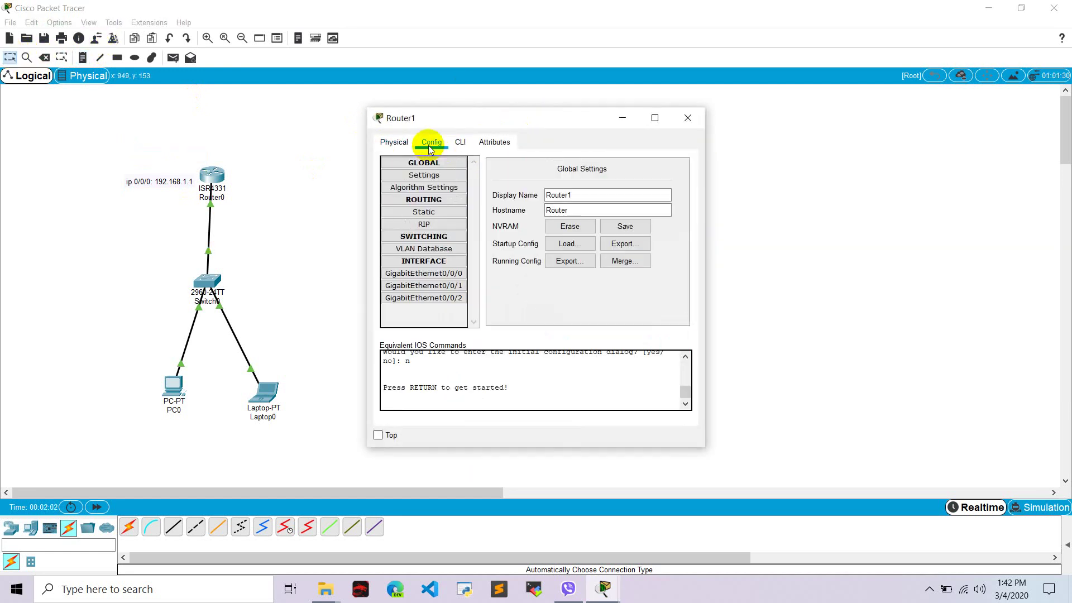
left_click(439, 274)
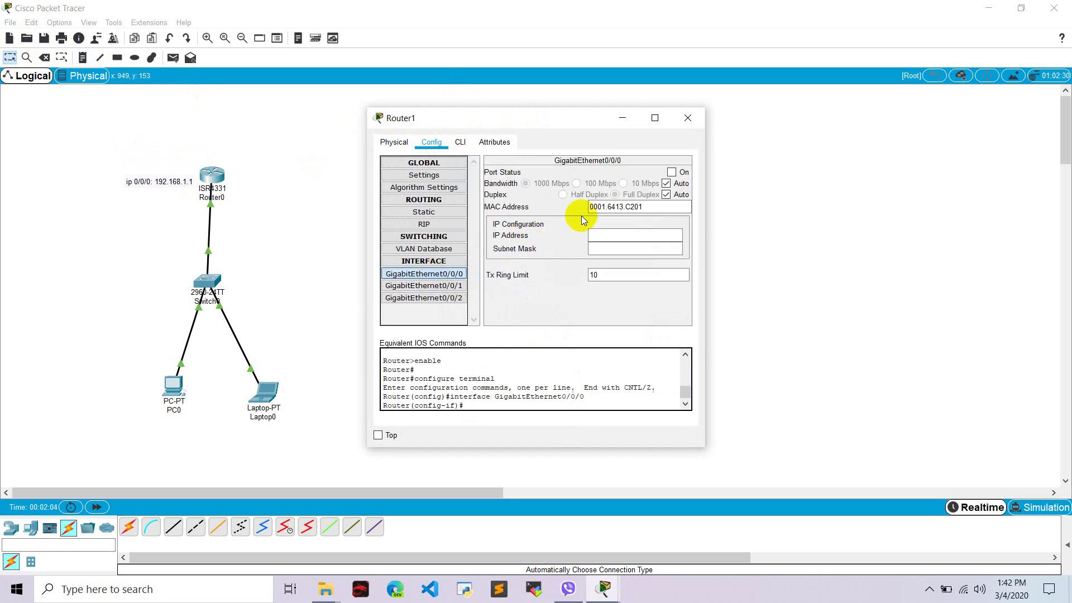
left_click(614, 236)
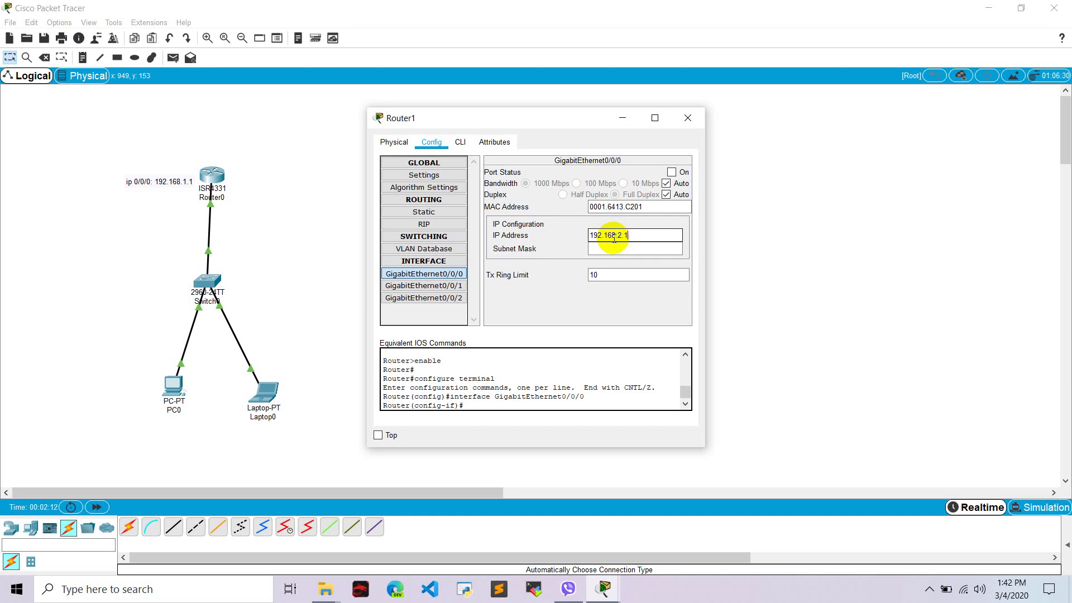
type("192.168.2.1")
key("Tab")
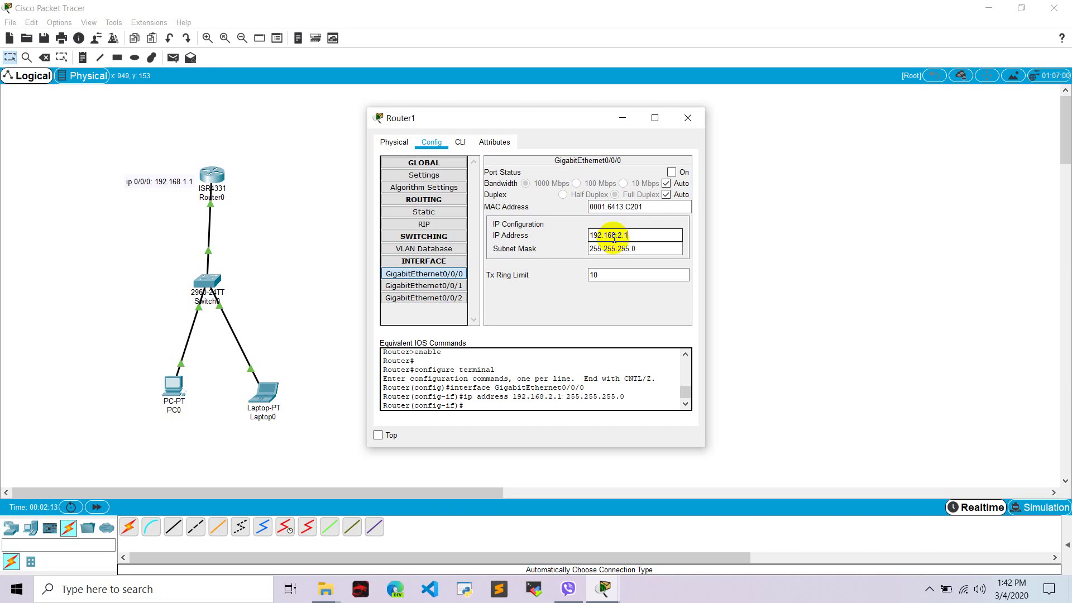
left_click(672, 172)
- Close Router1's window and start entering PC0's IP address 192.168.1.2
left_click(688, 118)
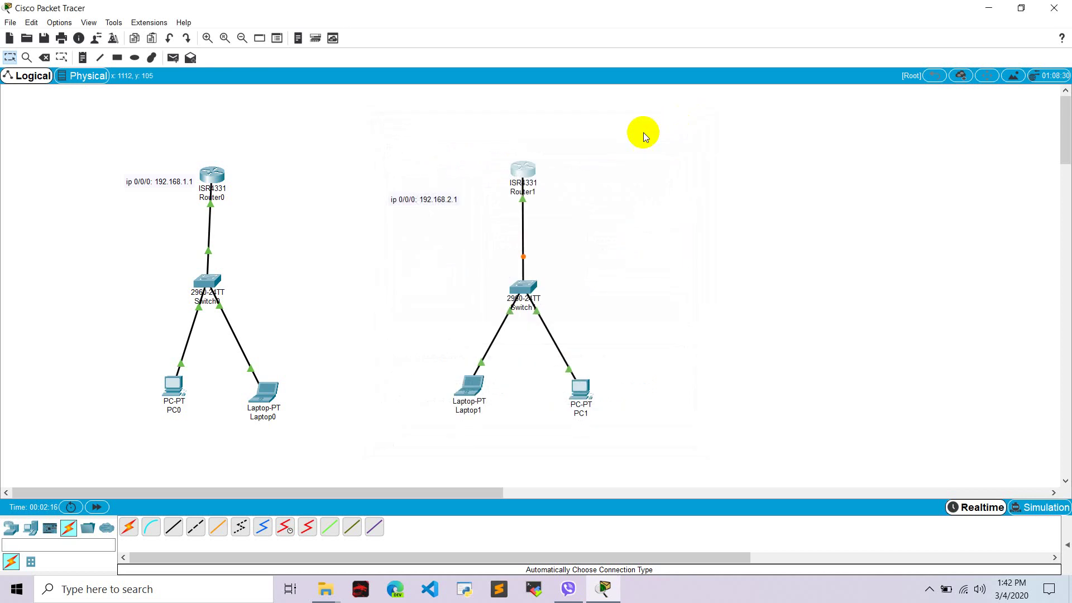
left_click(180, 380)
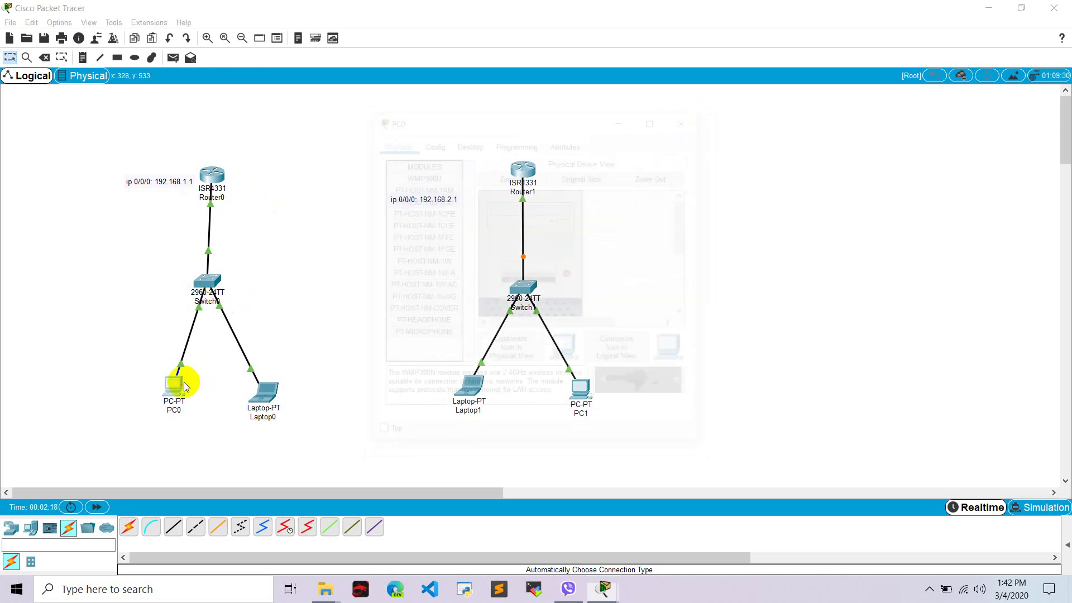
left_click(469, 143)
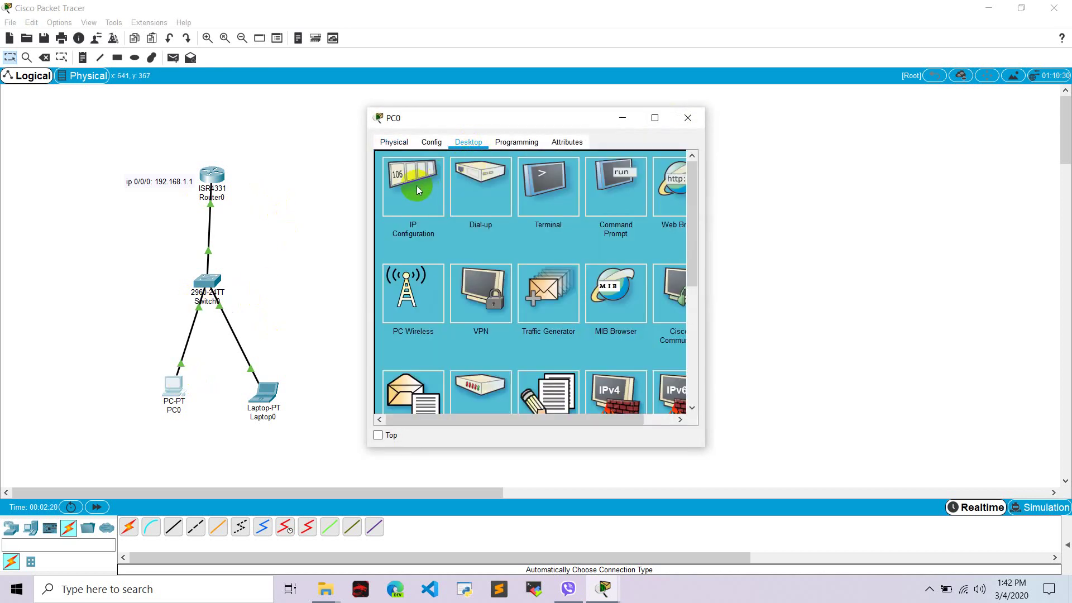
left_click(396, 196)
left_click(504, 225)
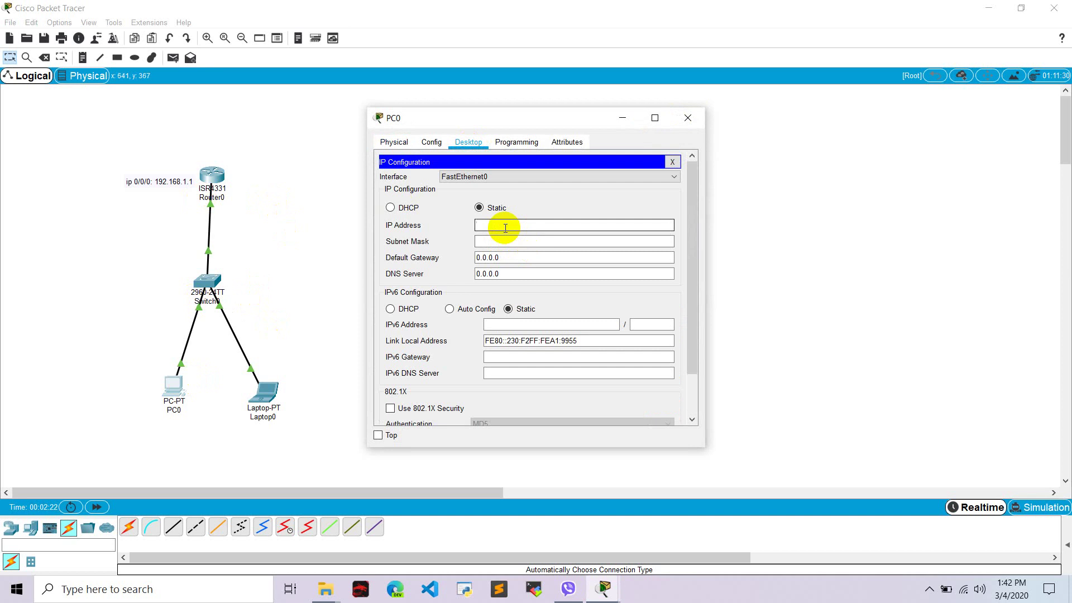
type("192.168.1.2")
- Set PC0's default gateway to 192.168.1.1 by copying and editing its address
double_click(506, 228)
key("ctrl+c")
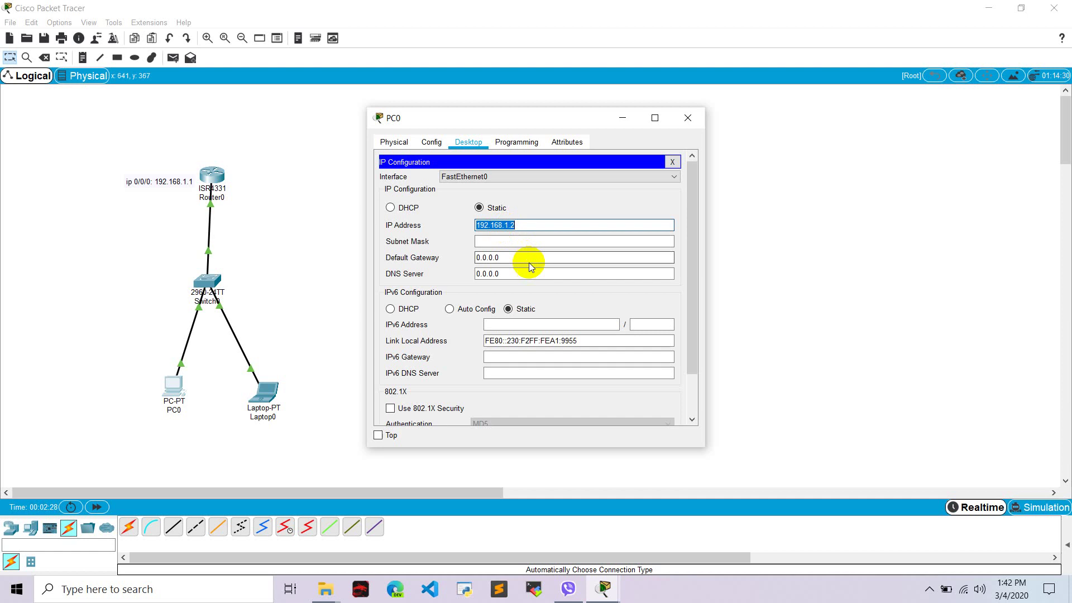
left_click_drag(529, 263, 450, 262)
key("ctrl+v")
key("BackSpace")
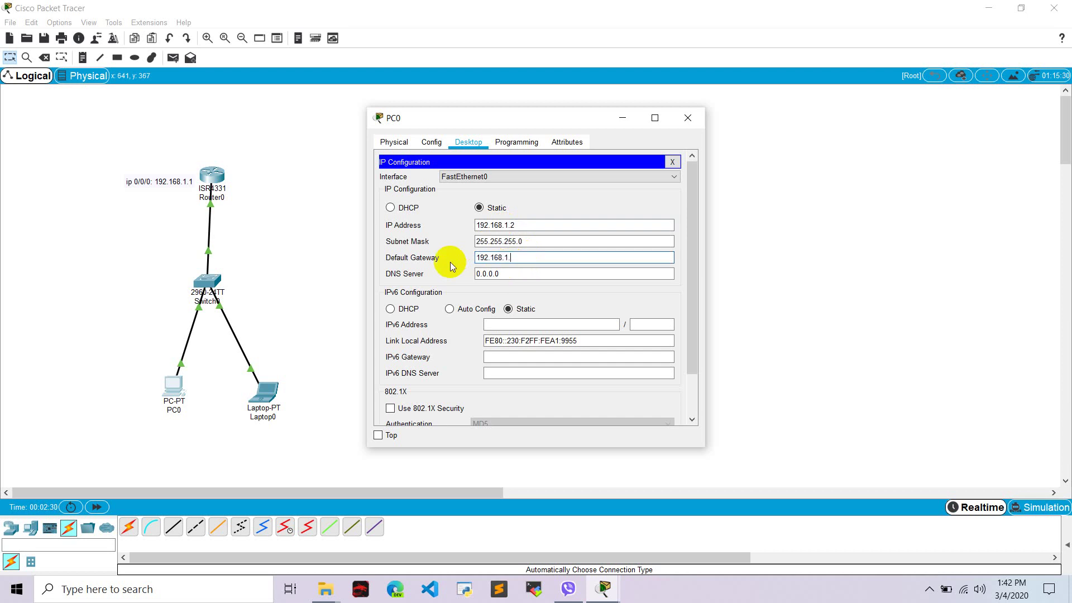
type("1")
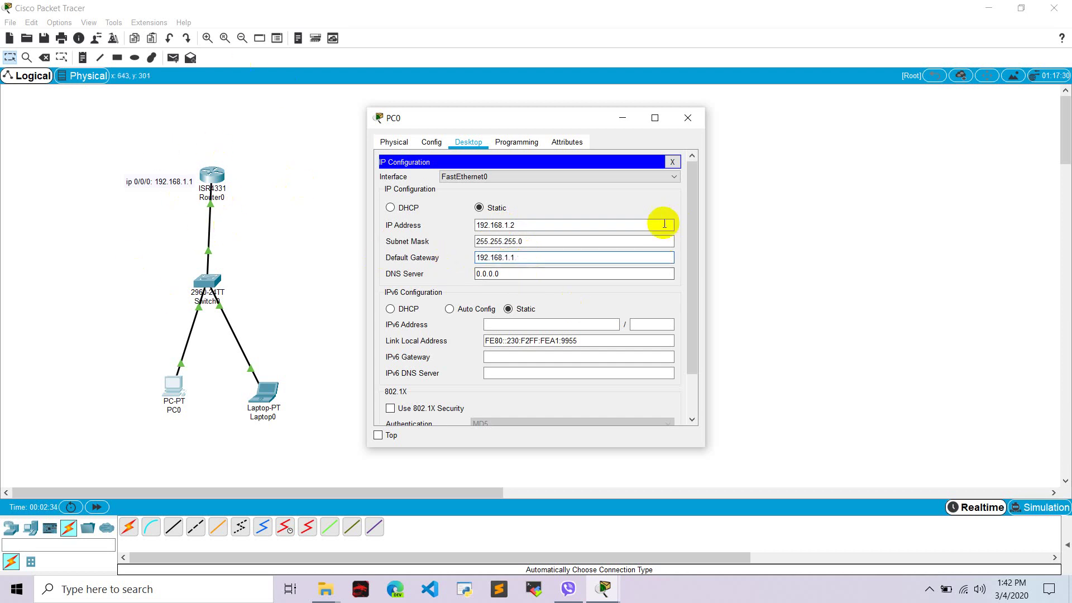
left_click(688, 118)
- Give Laptop0 IP 192.168.1.3, mask 255.255.255.0 and gateway 192.168.1.1
left_click(267, 387)
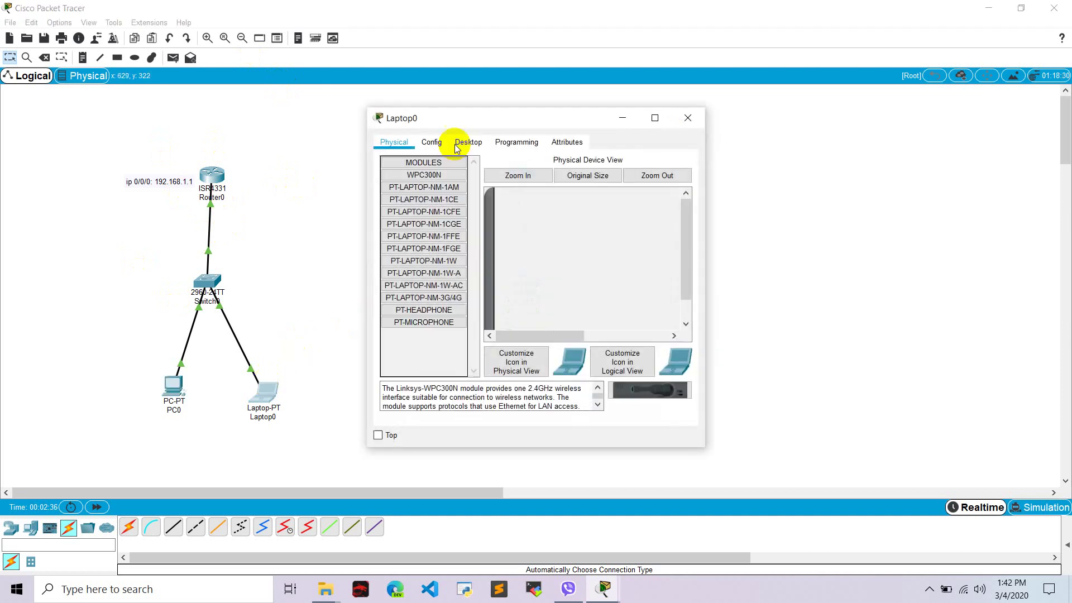
left_click(457, 144)
left_click(397, 195)
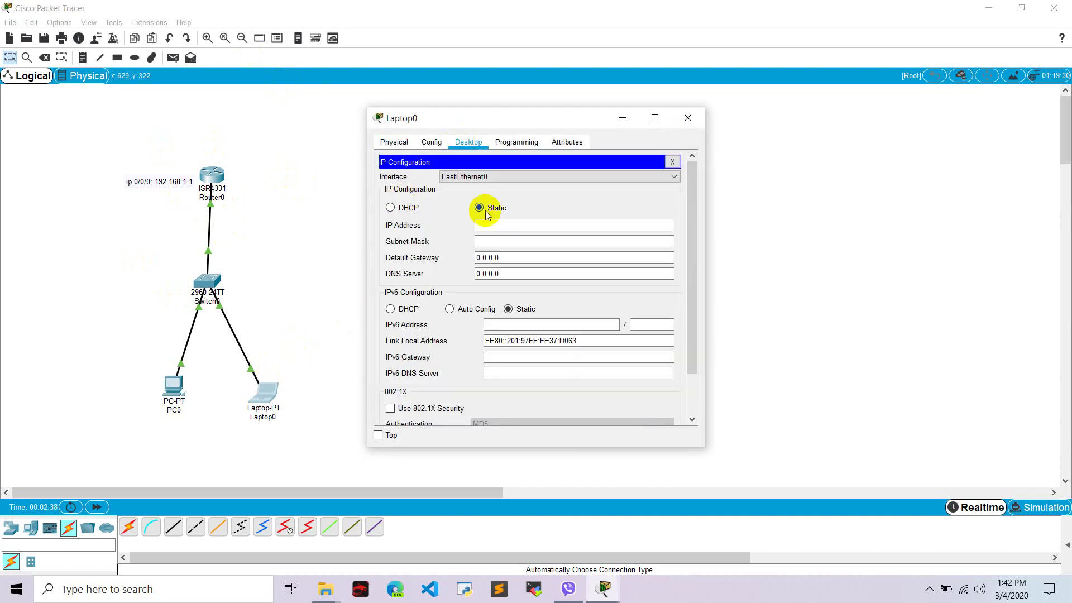
left_click(487, 224)
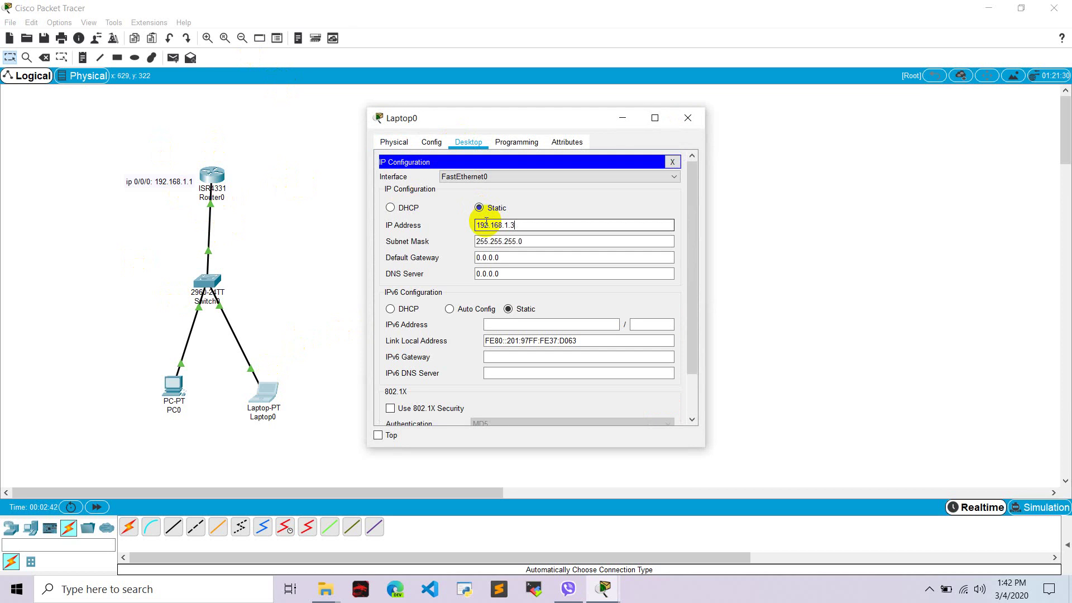
left_click(509, 257)
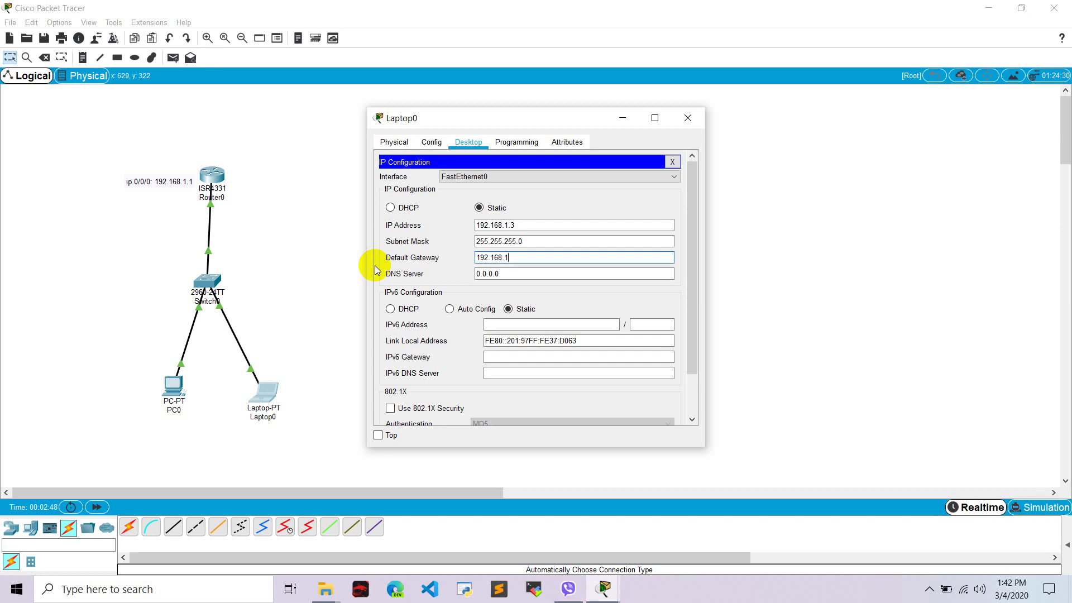
left_click(687, 117)
- Send a simple PDU from PC0 to Laptop0 and check it shows Successful
left_click(173, 58)
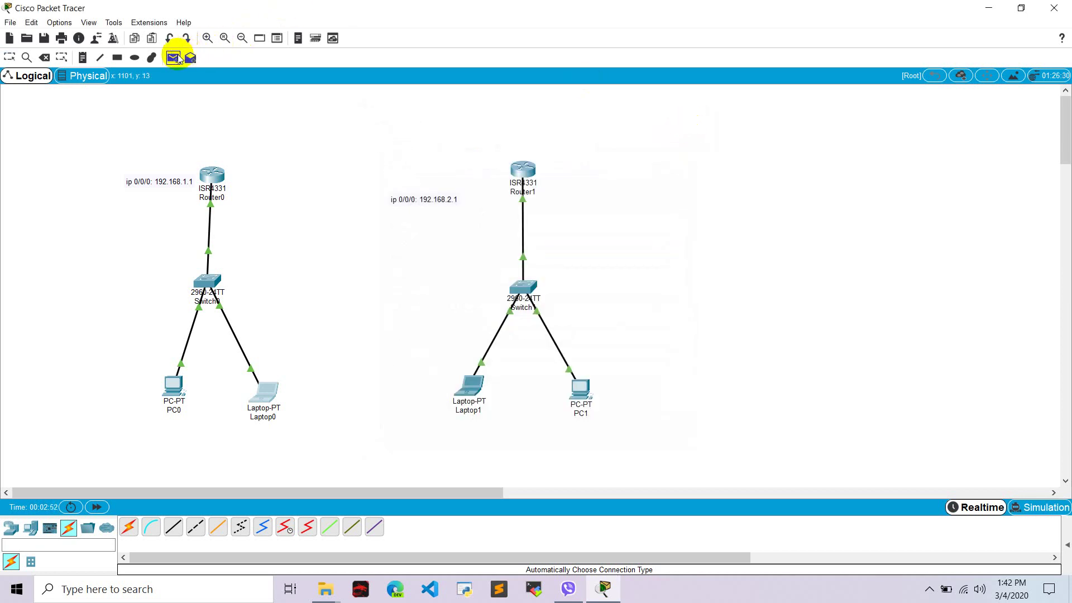
left_click(172, 384)
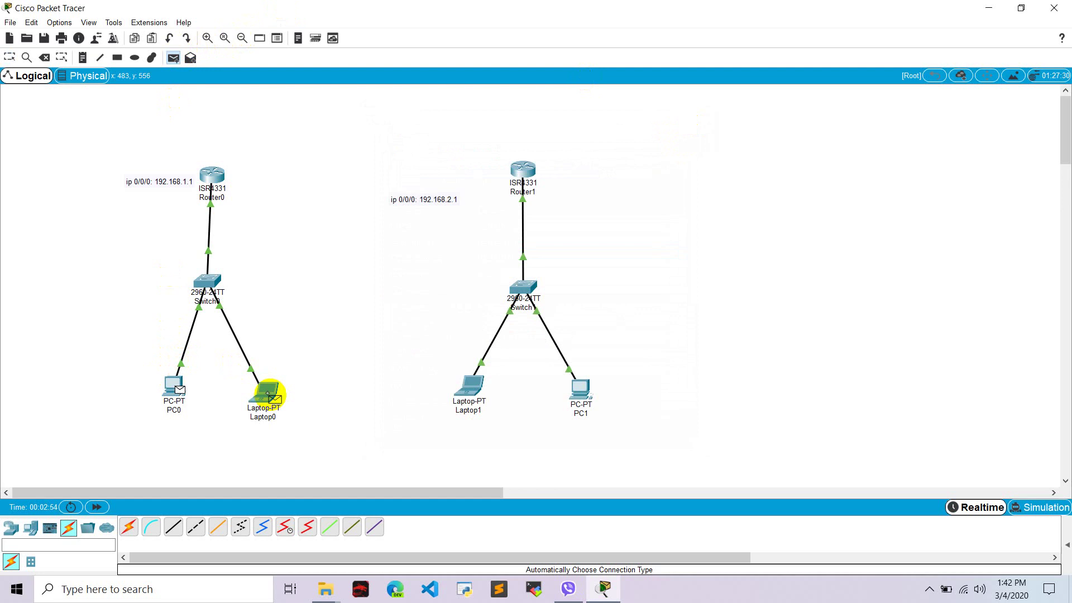
left_click(265, 391)
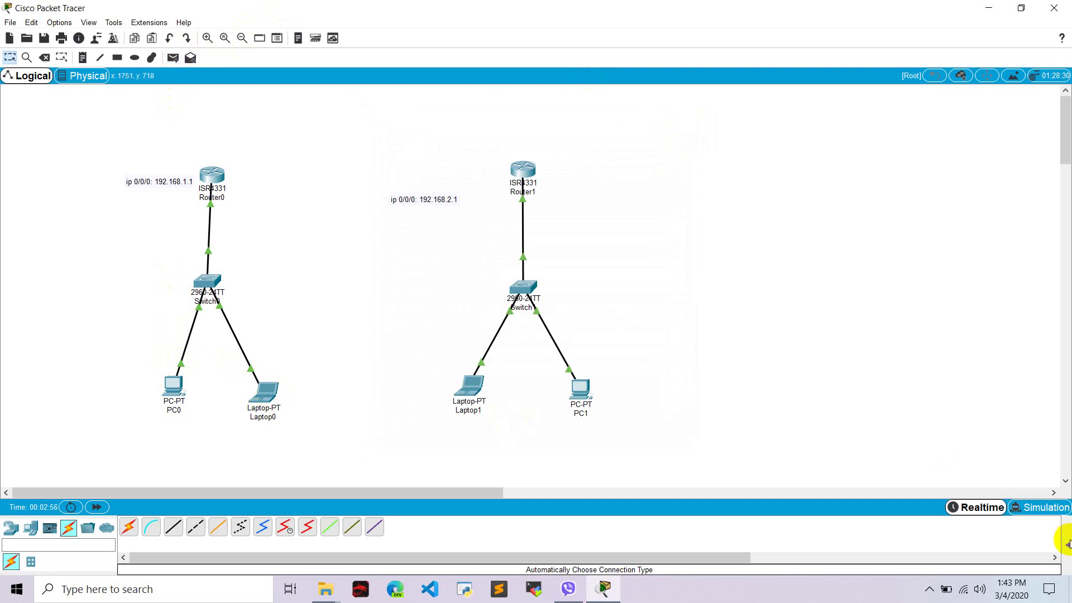
left_click(1068, 545)
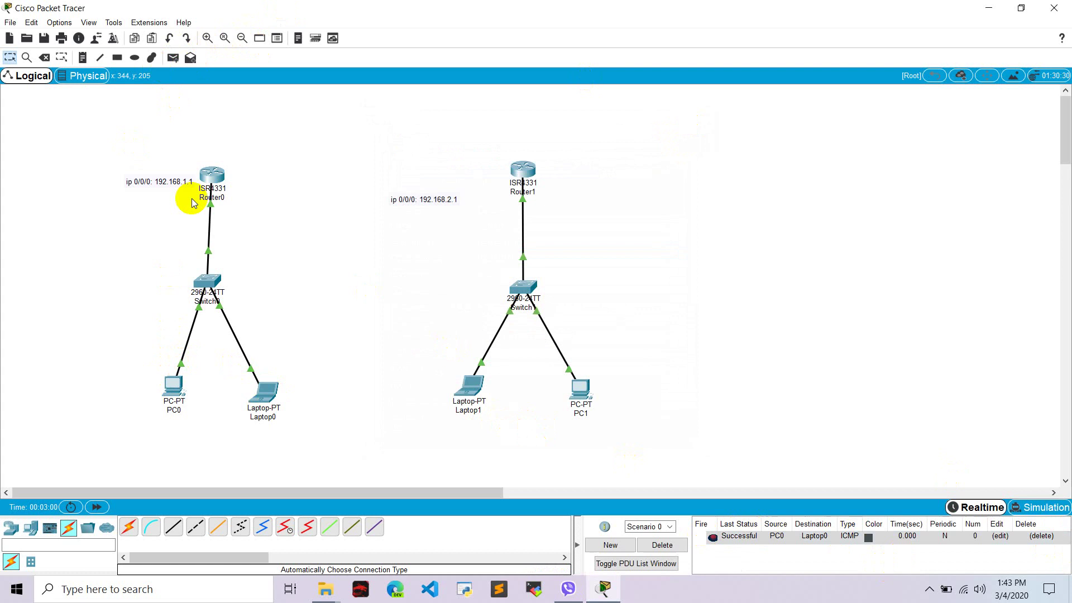
- Nudge Router1 slightly down and right, then open and close its window
left_click_drag(521, 168, 525, 181)
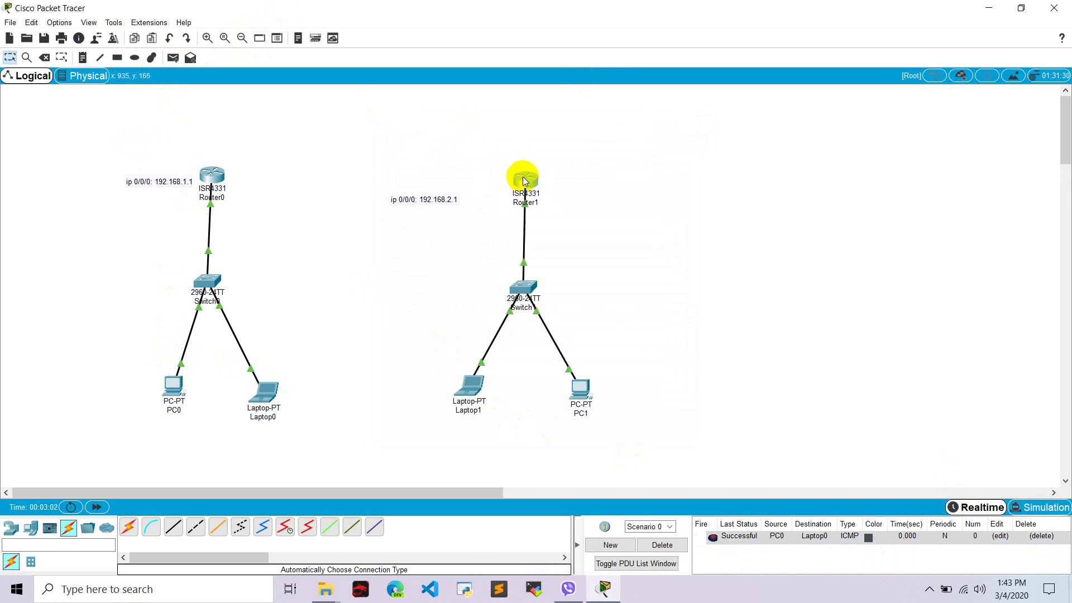
left_click(523, 179)
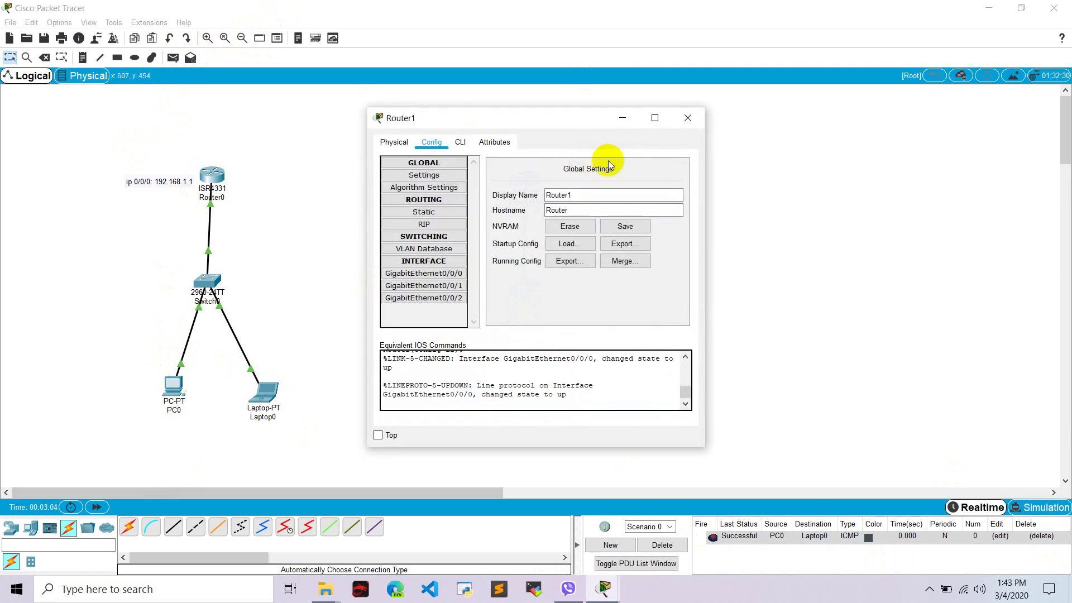
left_click(686, 116)
- Run a cable between the routers using Router0's GigabitEthernet0/0/1 port
left_click(128, 527)
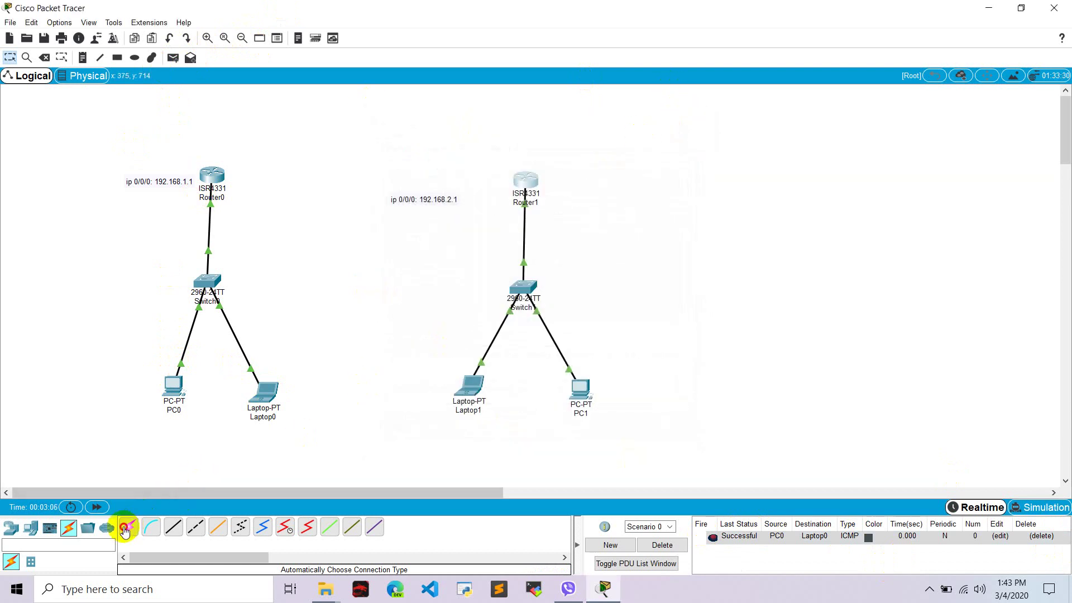
left_click(212, 176)
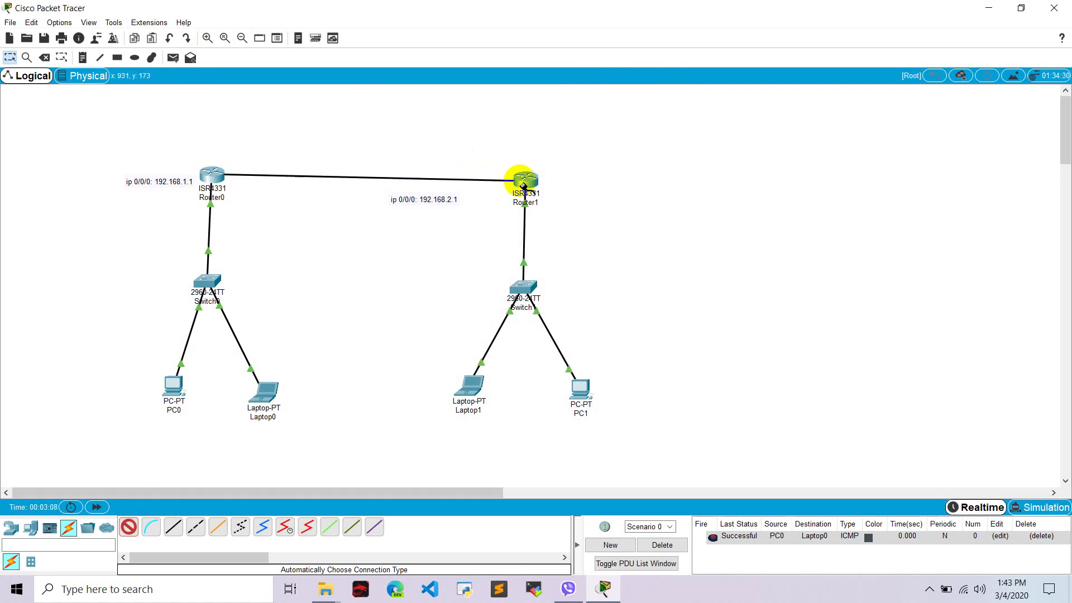
left_click(525, 180)
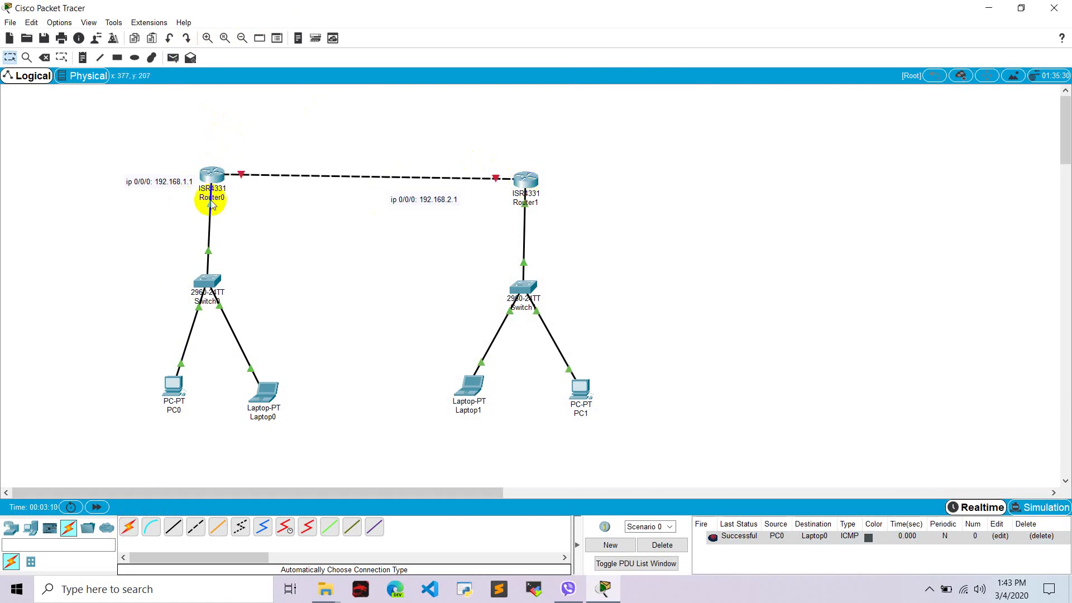
left_click(241, 175)
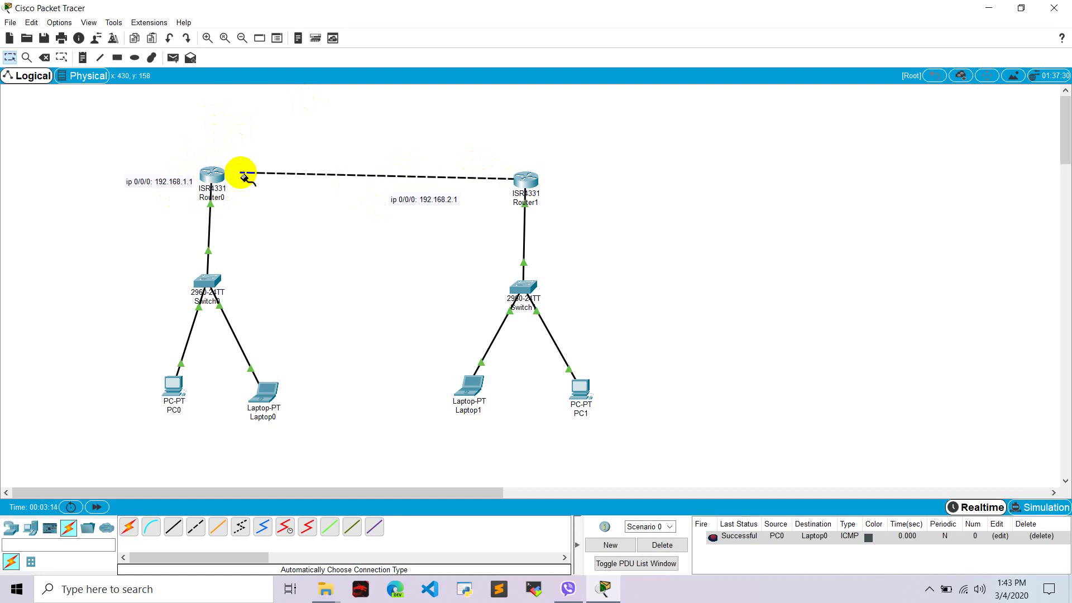
left_click(211, 174)
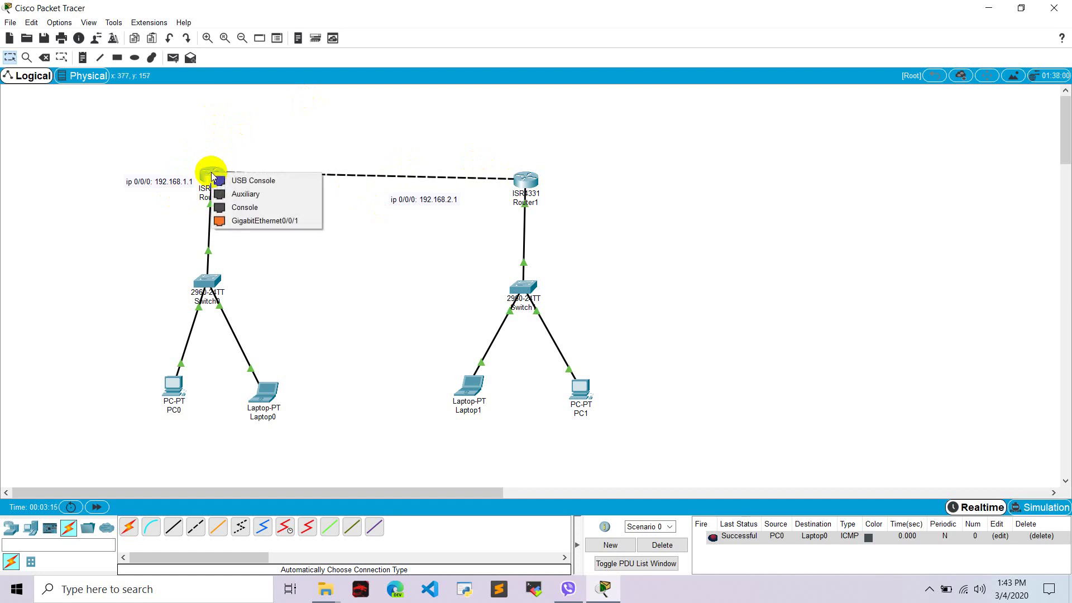
left_click(244, 222)
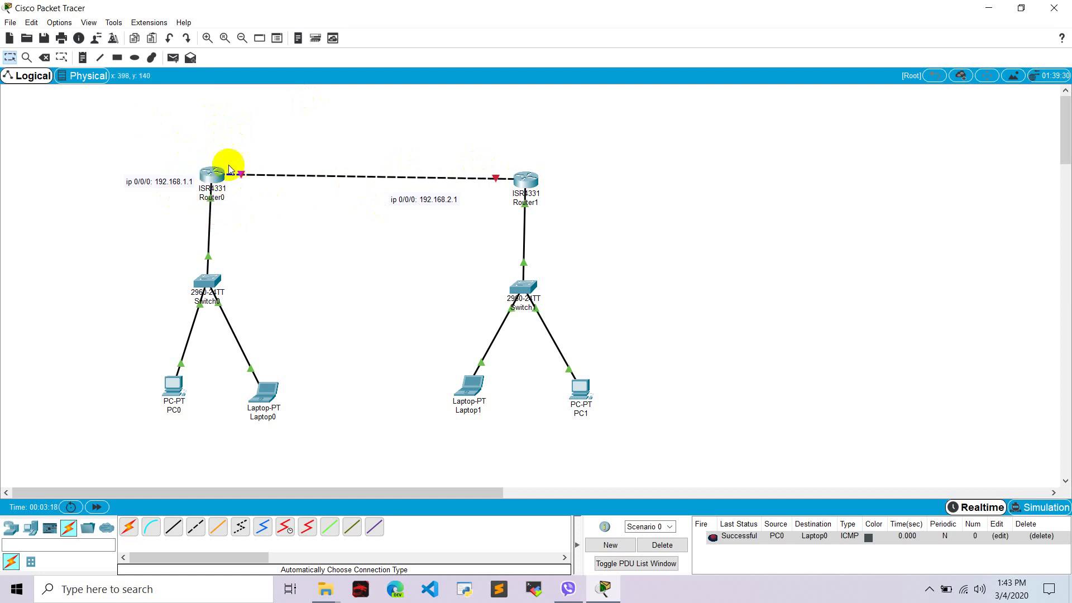
- Add notes 'ip 0/0/1 : 192.168.3.1' beside Router0 and 'ip 0/0/1 : 192.168.3.2' above Router1
left_click(82, 57)
left_click(249, 187)
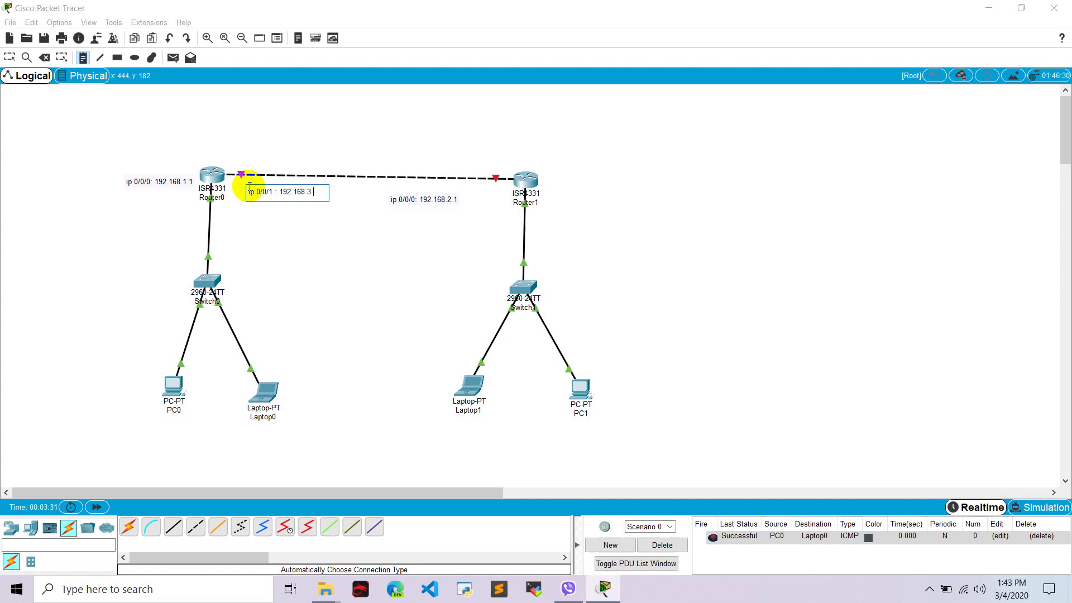
type("1")
key("Return")
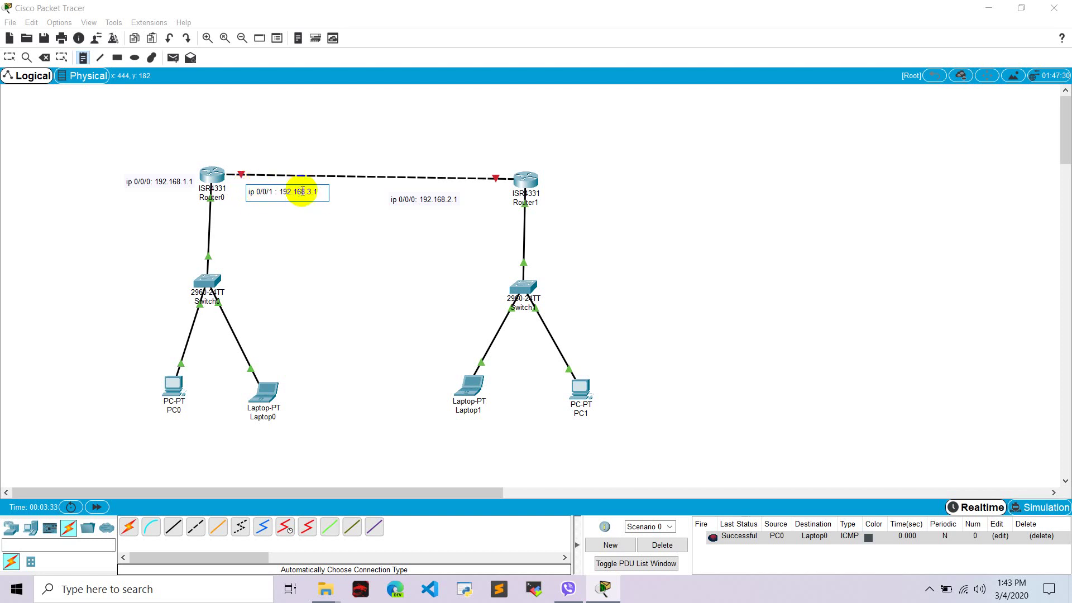
left_click_drag(313, 191, 239, 192)
key("ctrl+c")
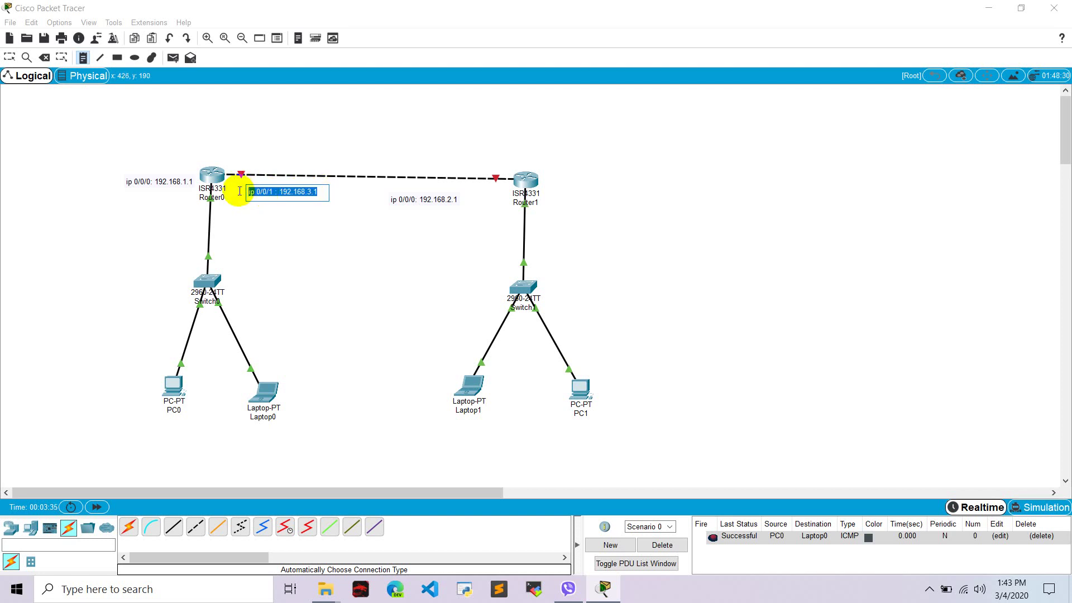
left_click(10, 58)
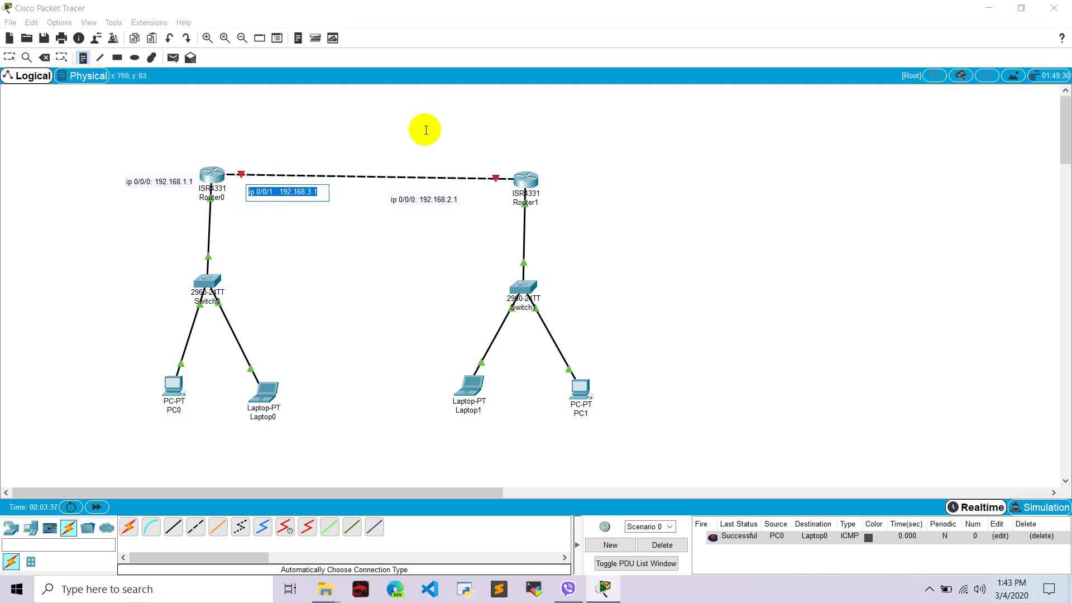
left_click(472, 156)
key("ctrl+v")
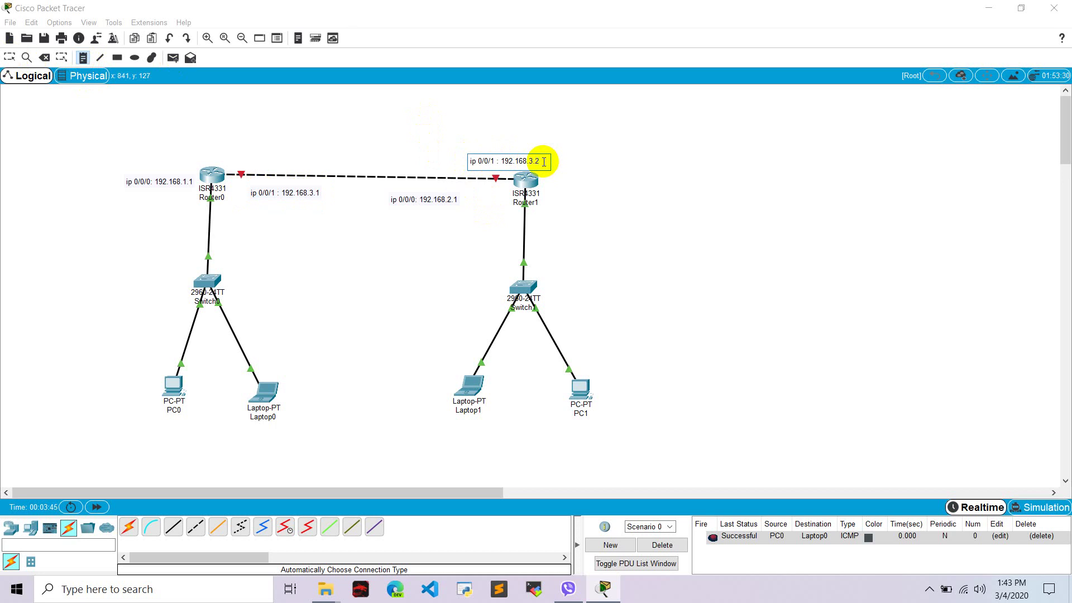
- Arrange the 192.168.3.x, 192.168.2.1 and 192.168.1.1 notes neatly around both routers
left_click(9, 58)
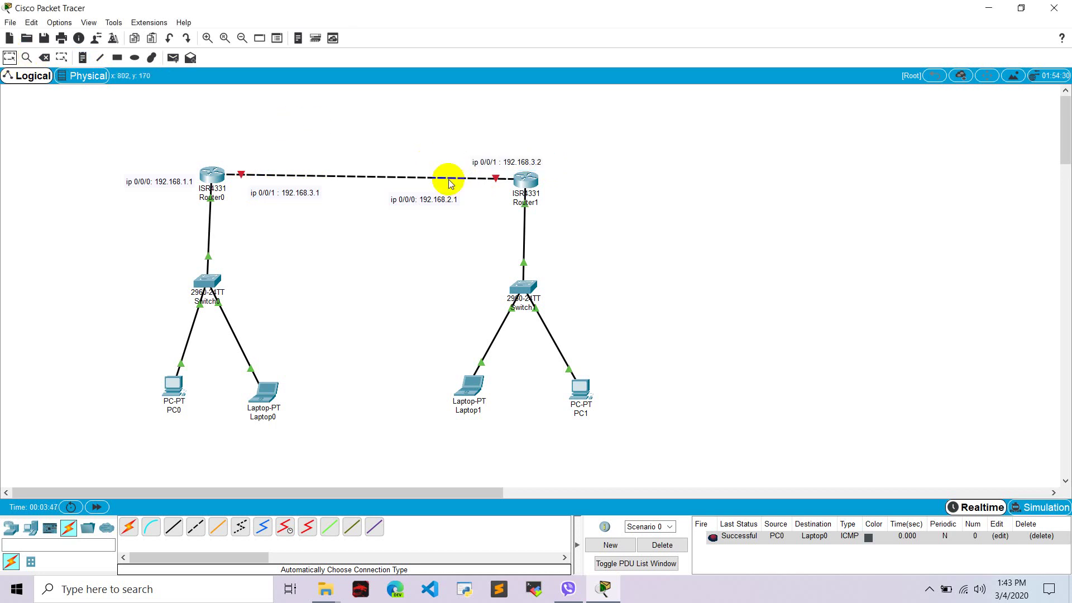
left_click_drag(481, 158, 456, 159)
left_click_drag(384, 203, 542, 209)
left_click(163, 188)
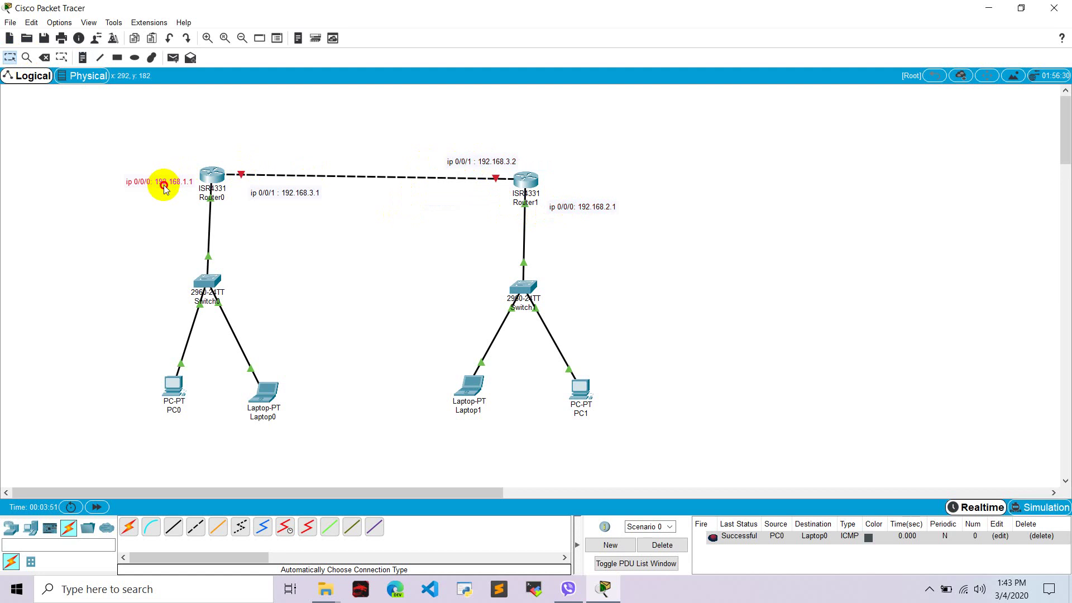
left_click_drag(163, 188, 168, 204)
left_click_drag(301, 195, 288, 156)
left_click_drag(487, 161, 474, 162)
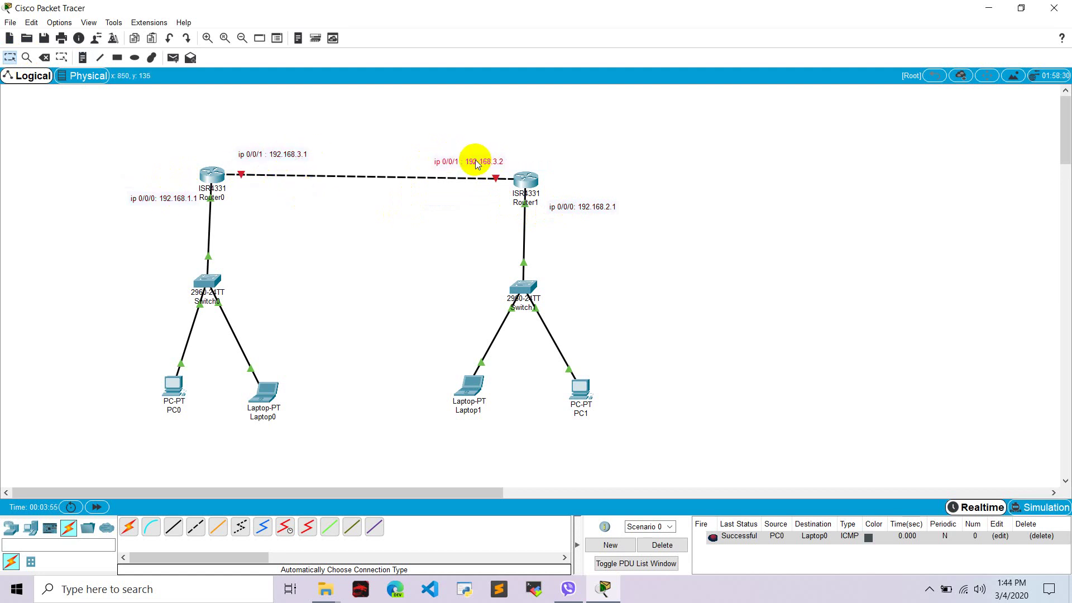
- Set Router0's GigabitEthernet0/0/1 to 192.168.3.1, mask 255.255.255.0, and switch the port on
left_click(212, 175)
left_click(431, 142)
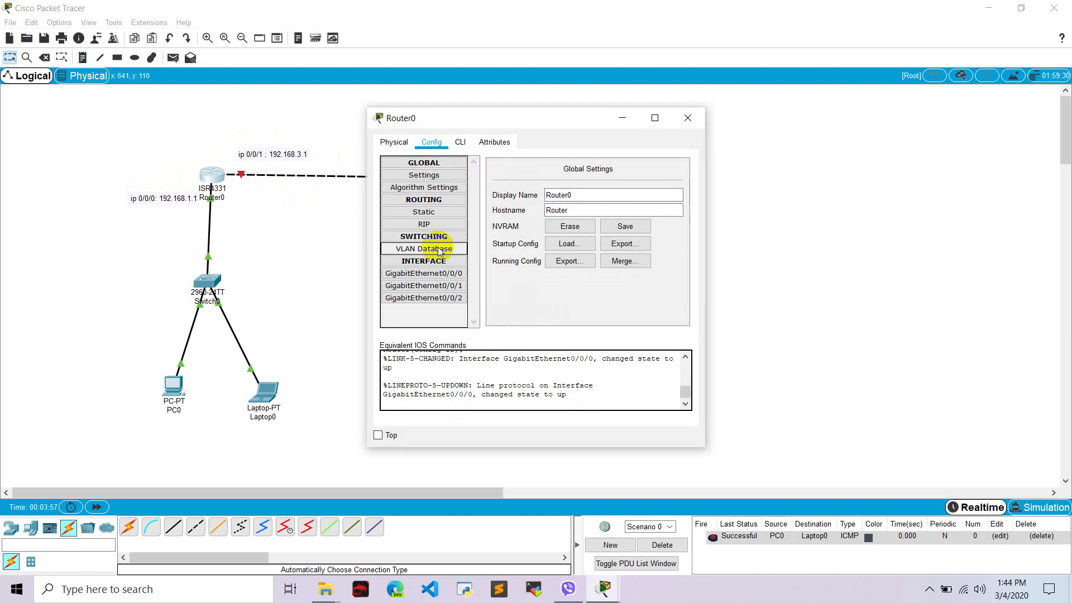
left_click(424, 285)
left_click(619, 234)
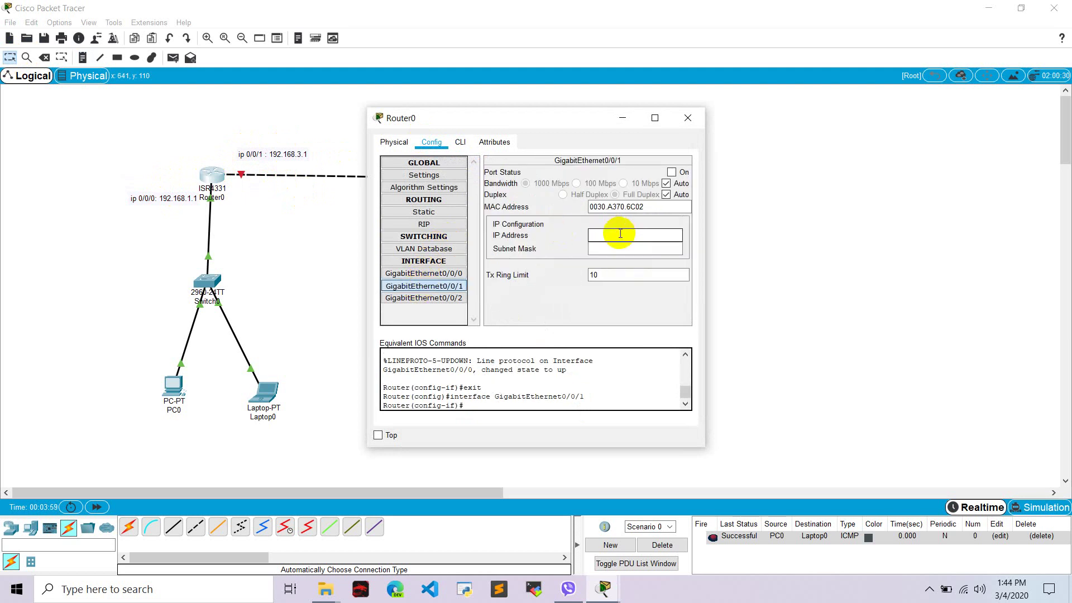
key("ctrl+v")
key("BackSpace")
key("BackSpace")
key("BackSpace")
key("BackSpace")
key("BackSpace")
key("BackSpace")
key("BackSpace")
key("BackSpace")
key("BackSpace")
key("BackSpace")
key("BackSpace")
key("BackSpace")
key("BackSpace")
key("BackSpace")
key("BackSpace")
key("BackSpace")
key("BackSpace")
key("BackSpace")
key("BackSpace")
key("BackSpace")
type("19")
key("Tab")
left_click(672, 172)
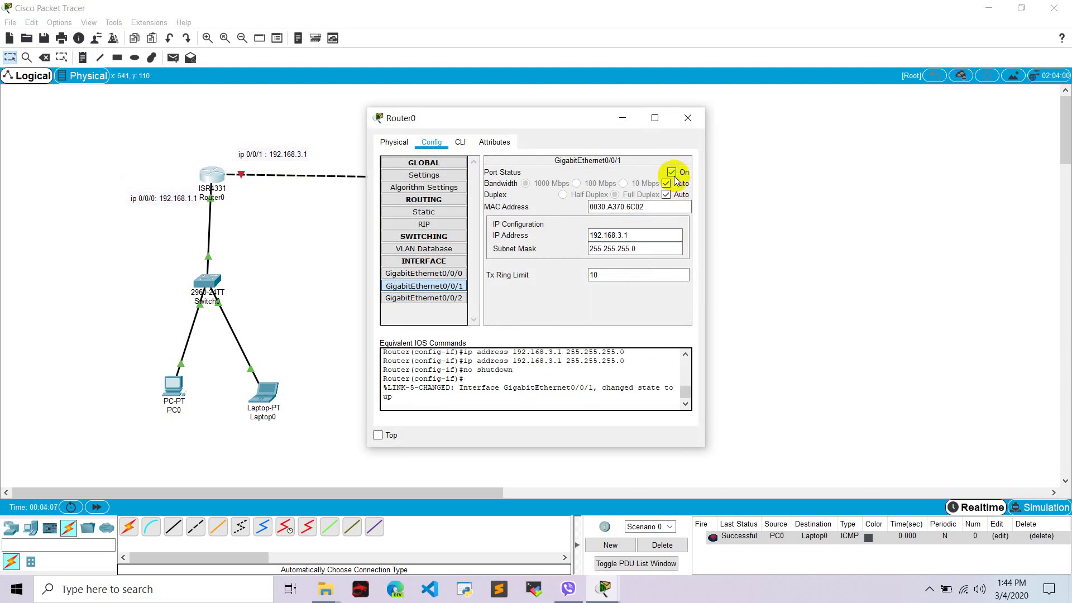
left_click(689, 118)
- Assign 192.168.3.2 / 255.255.255.0 to Router1's GigabitEthernet0/0/1 and turn the port on
left_click(521, 182)
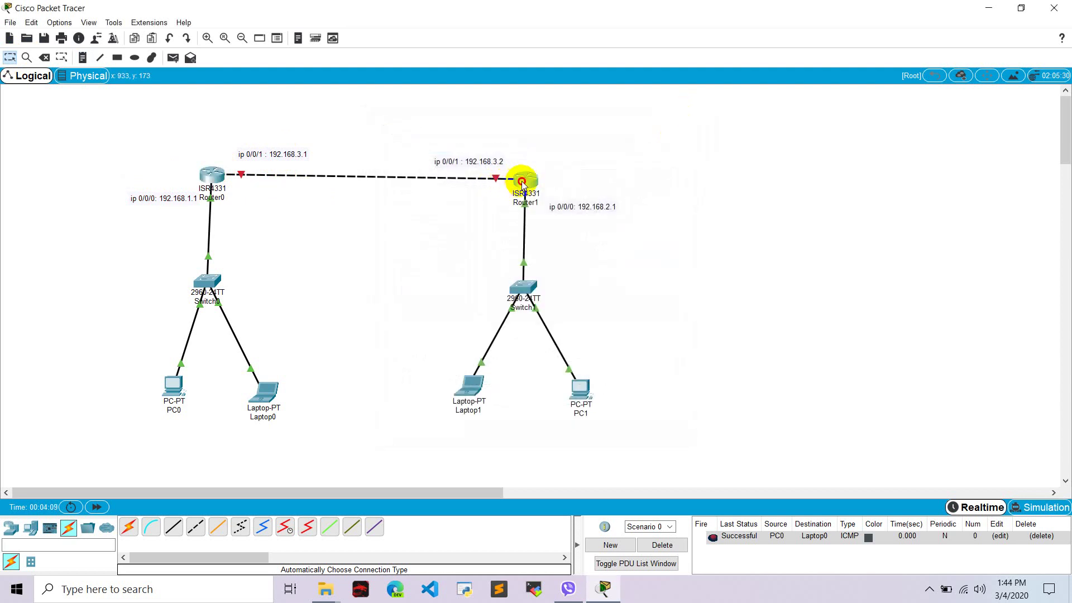
left_click(424, 286)
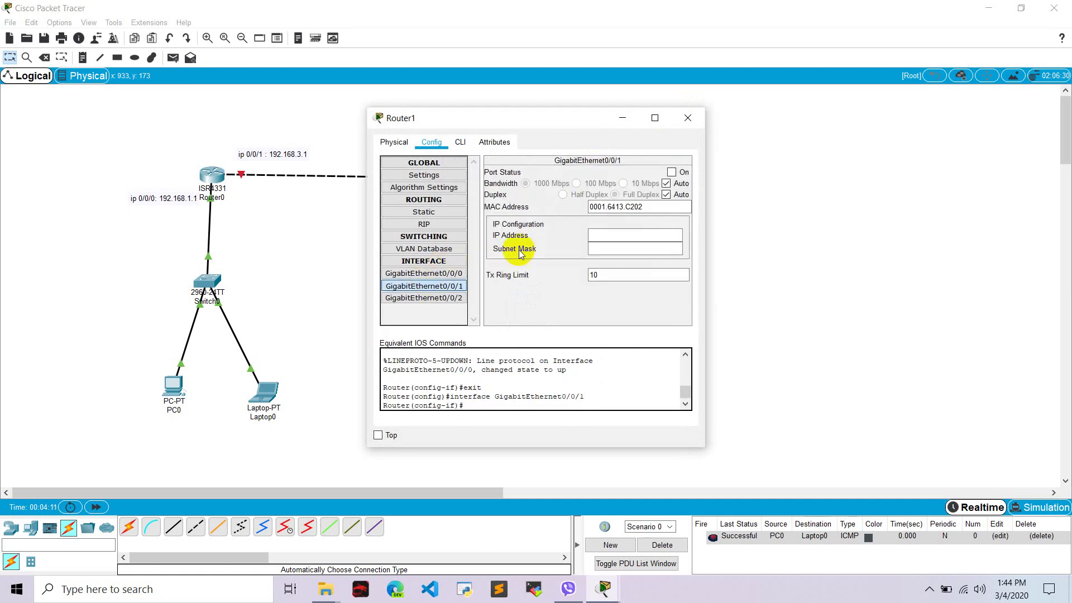
left_click(609, 234)
type("192.1")
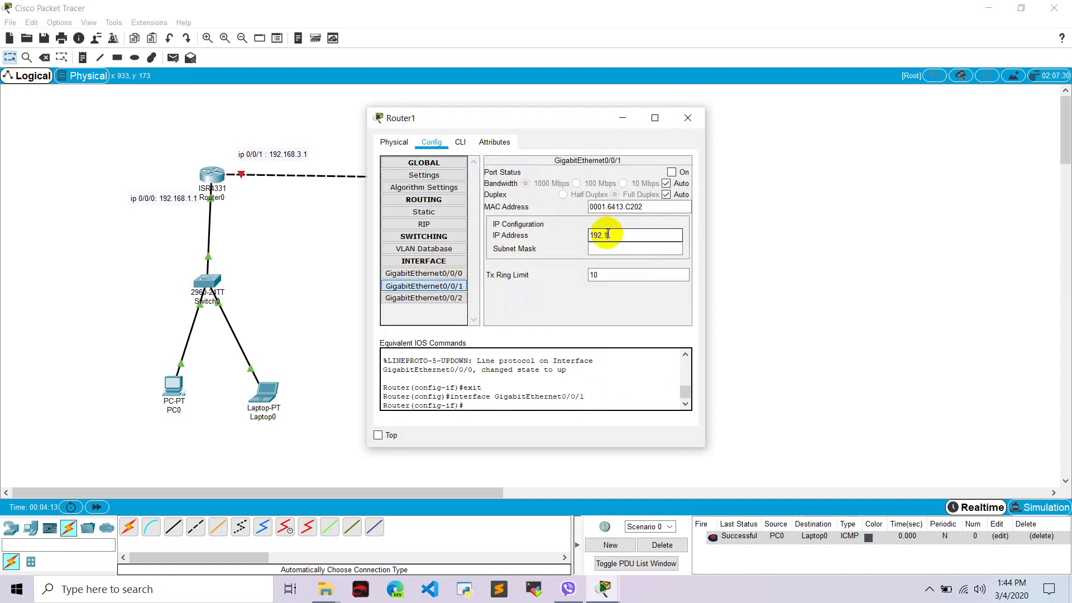
type("68.3")
type(".2")
key("BackSpace")
type("2")
key("Tab")
left_click(671, 172)
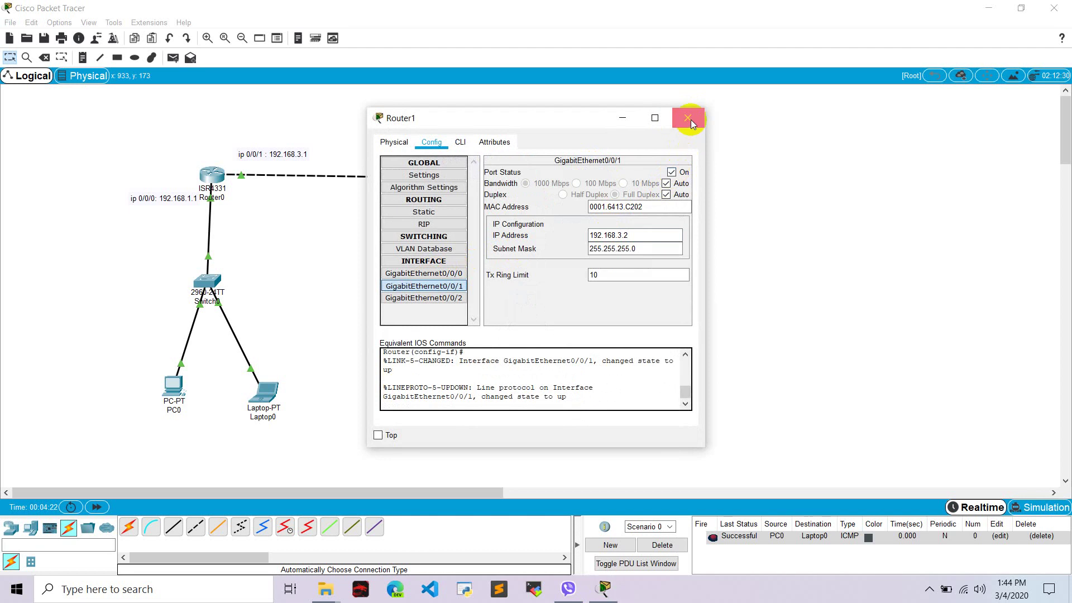
left_click(688, 119)
left_click(173, 58)
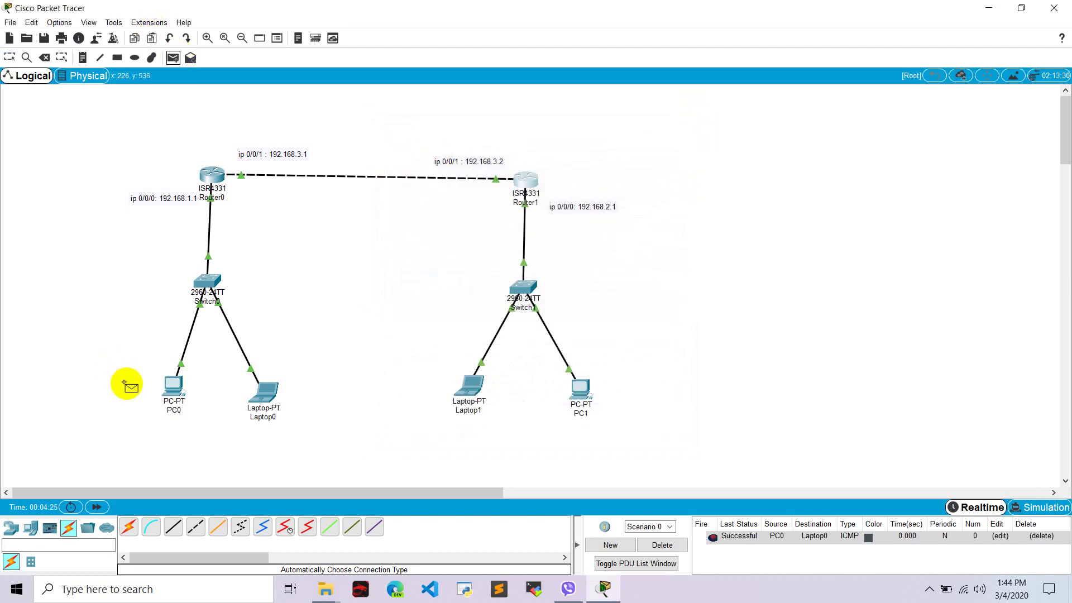
left_click(173, 386)
left_click(471, 393)
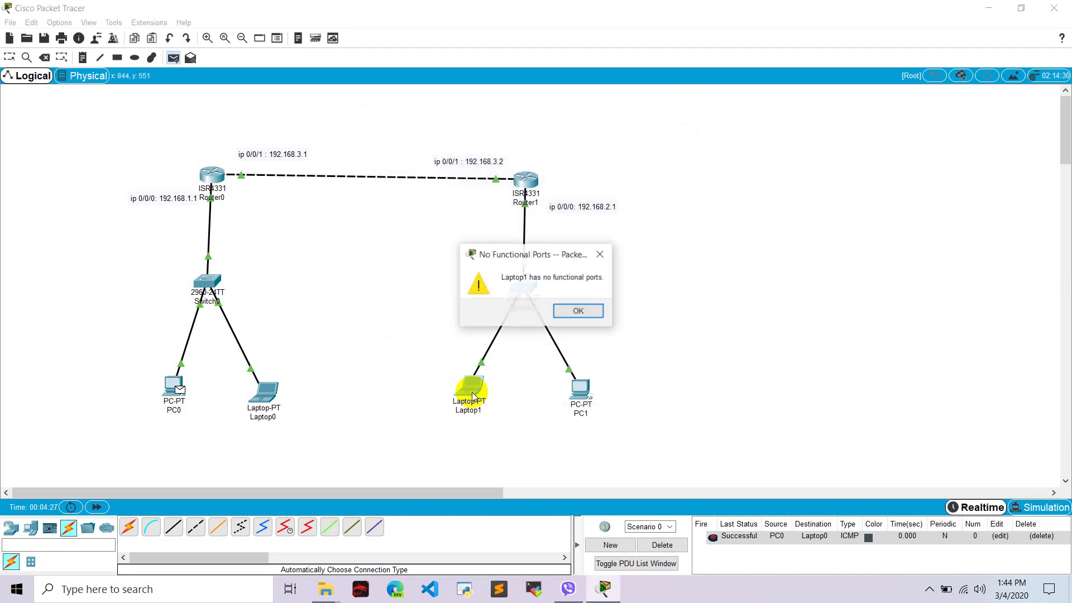
left_click(579, 311)
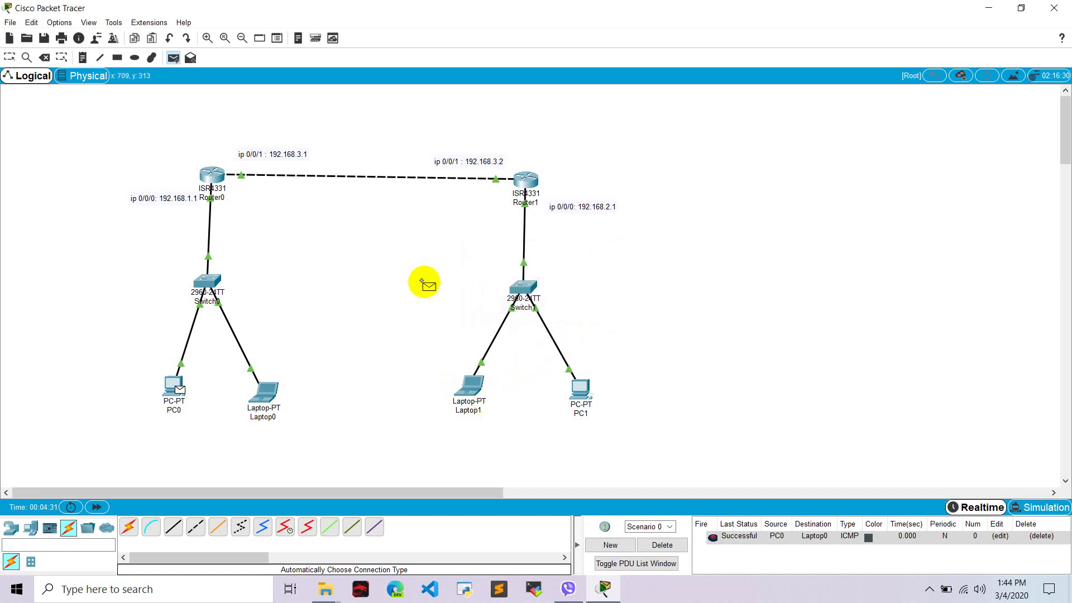
left_click(9, 59)
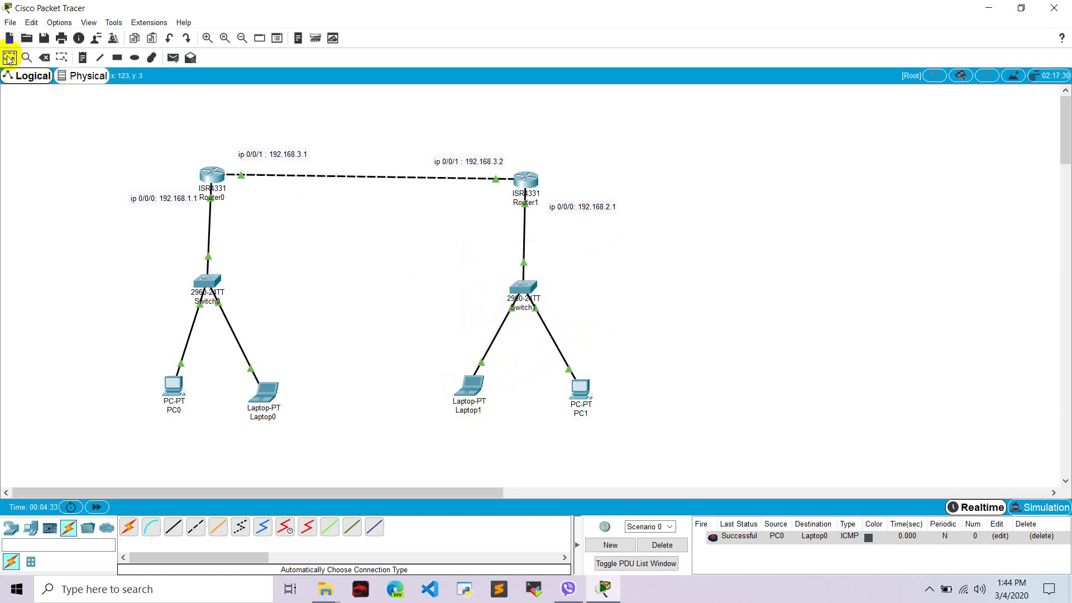
- In Laptop1's IP Configuration, enter 192.168.2.2, mask 255.255.255.0 and gateway 192.168.2.1
left_click(469, 393)
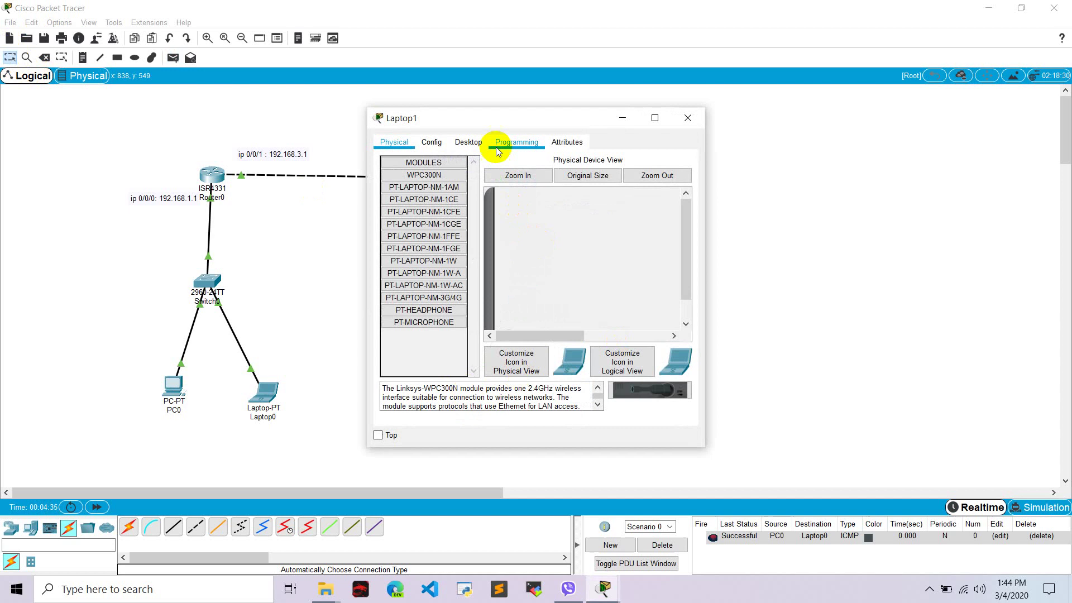
left_click(468, 142)
left_click(412, 200)
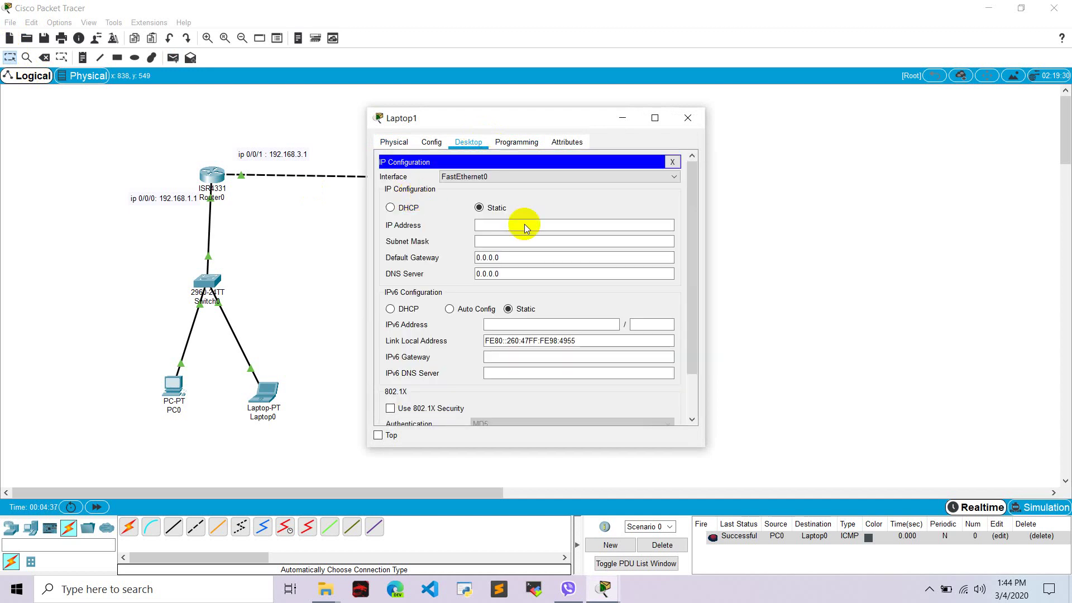
type("192.168.2.2")
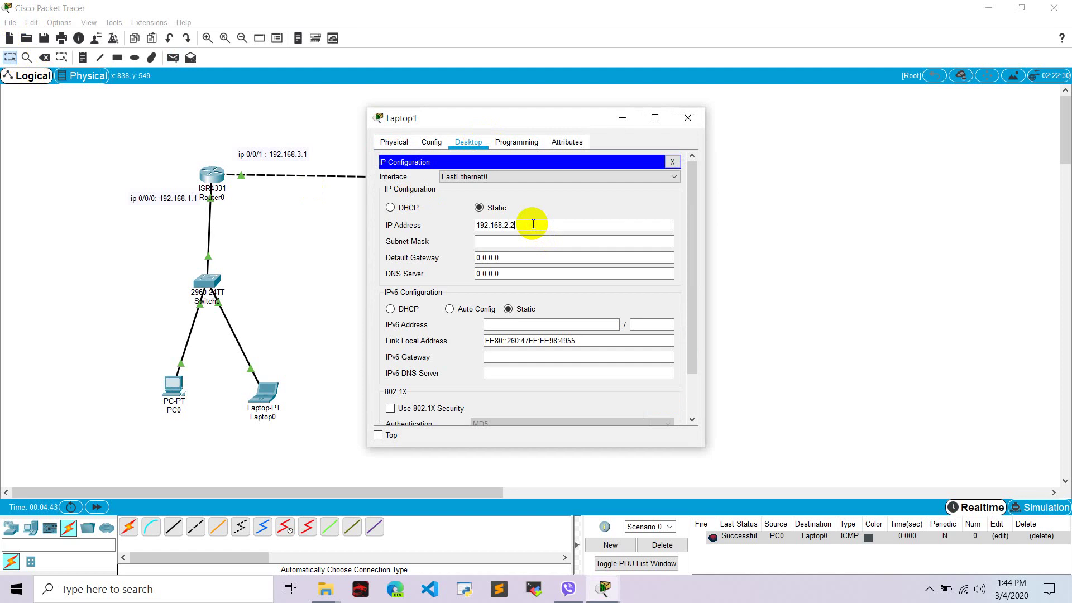
key("Return")
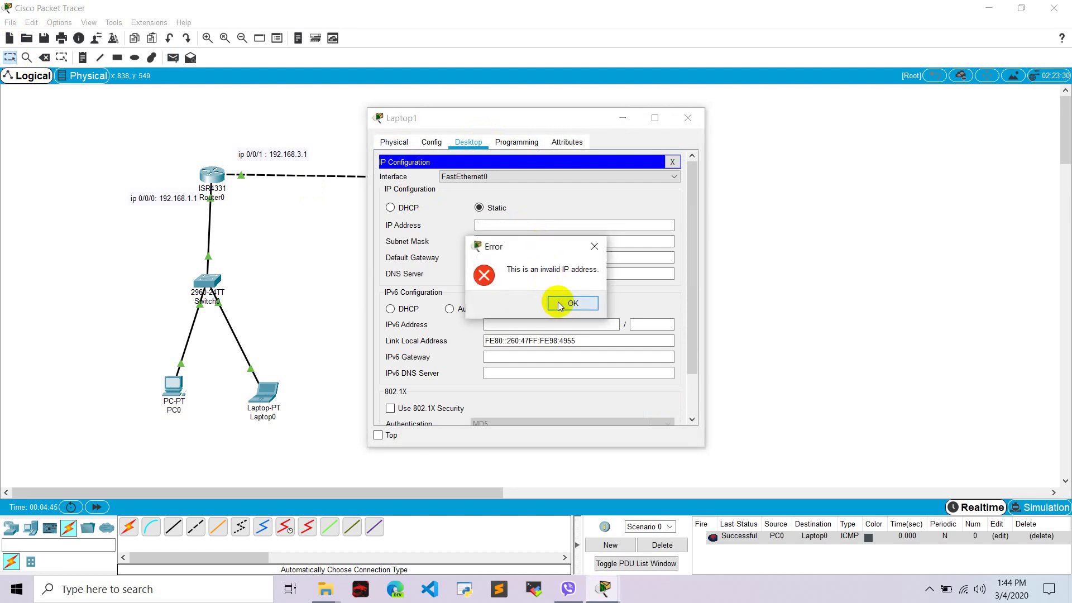
left_click(571, 303)
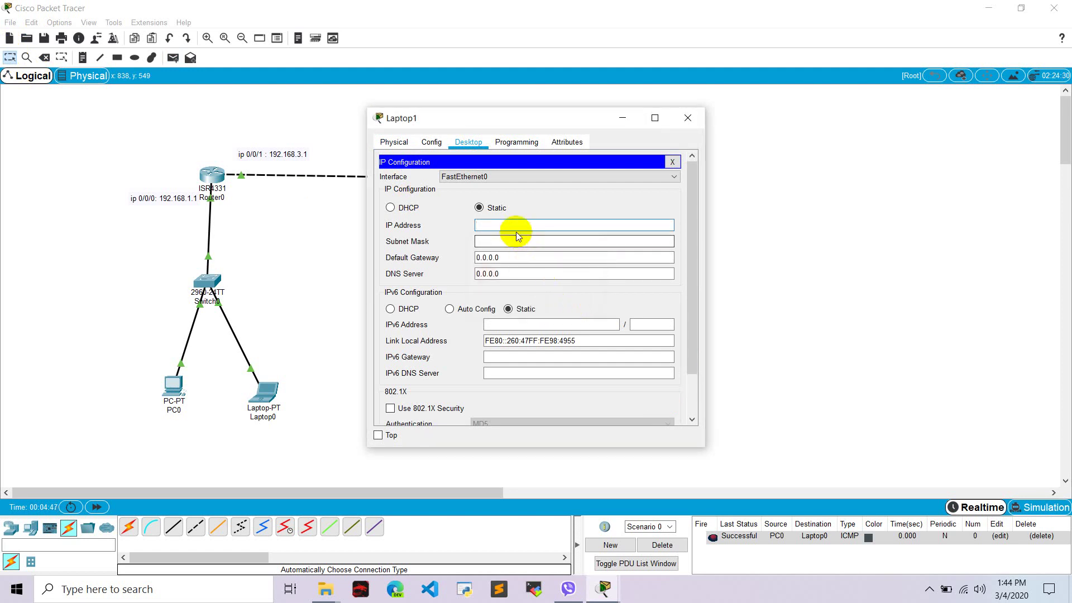
type("192")
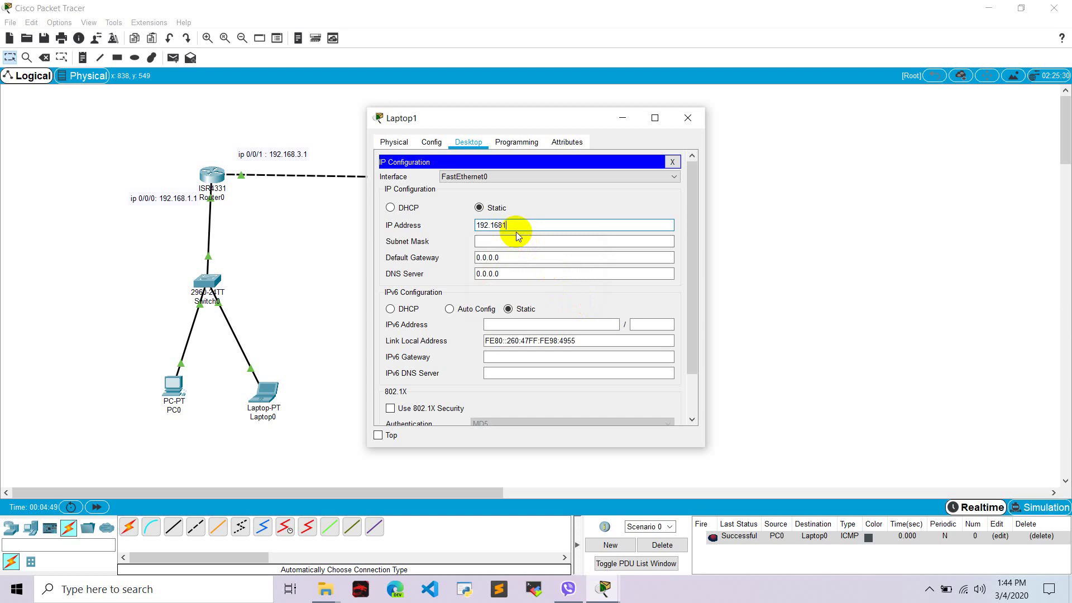
type(".168.2.2")
key("Tab")
key("Tab")
type("ip 0/0/1 : 192.168.3.1")
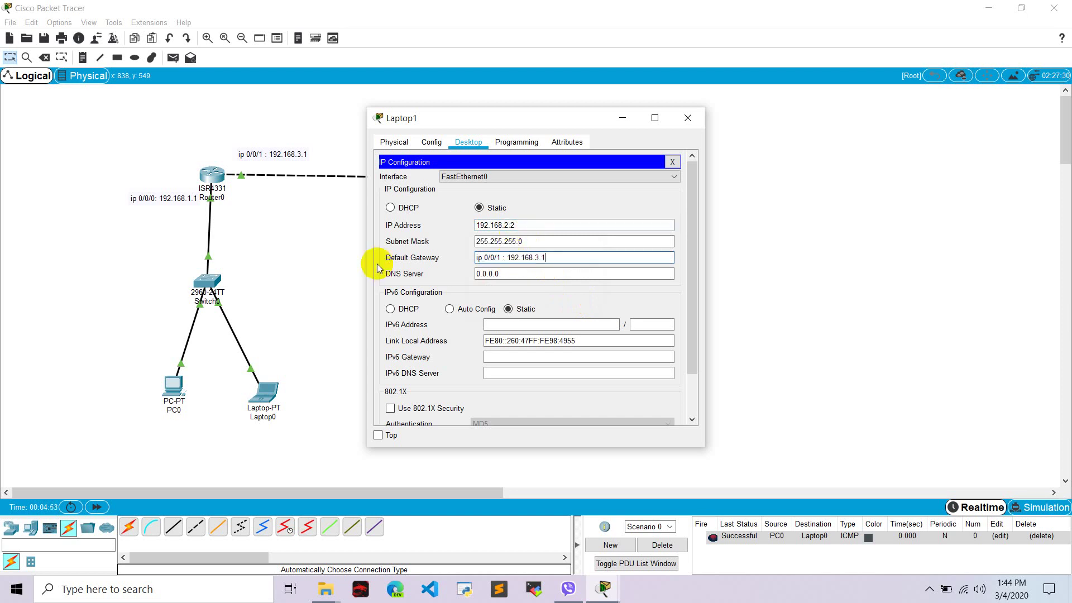
key("ctrl+z")
type("192.168.2")
left_click_drag(515, 118, 832, 115)
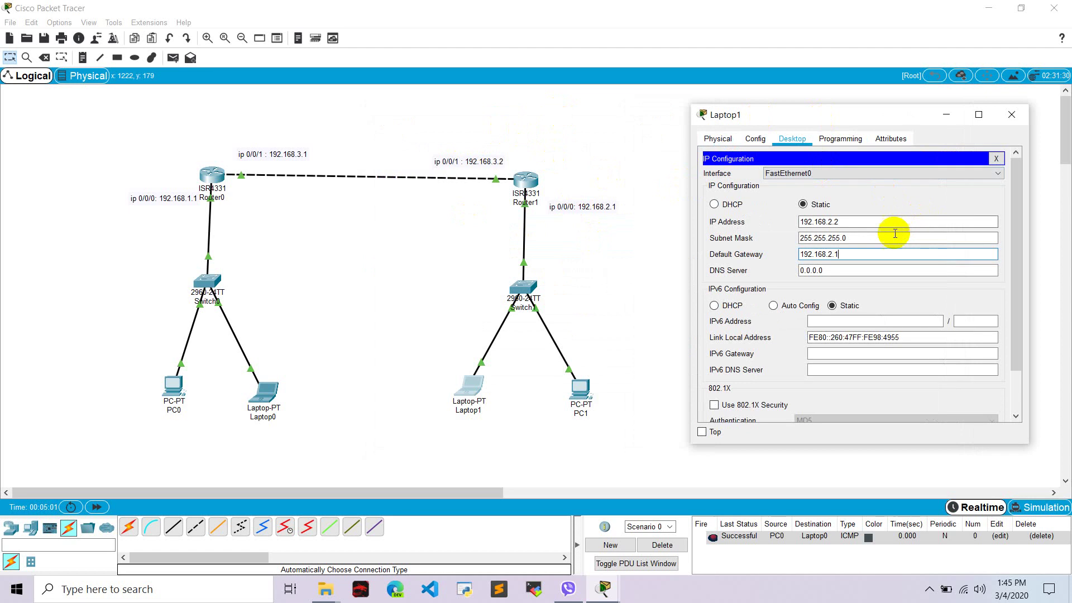
- In PC1's IP Configuration, enter 192.168.2.3, mask 255.255.255.0 and gateway 192.168.2.1
left_click(1012, 115)
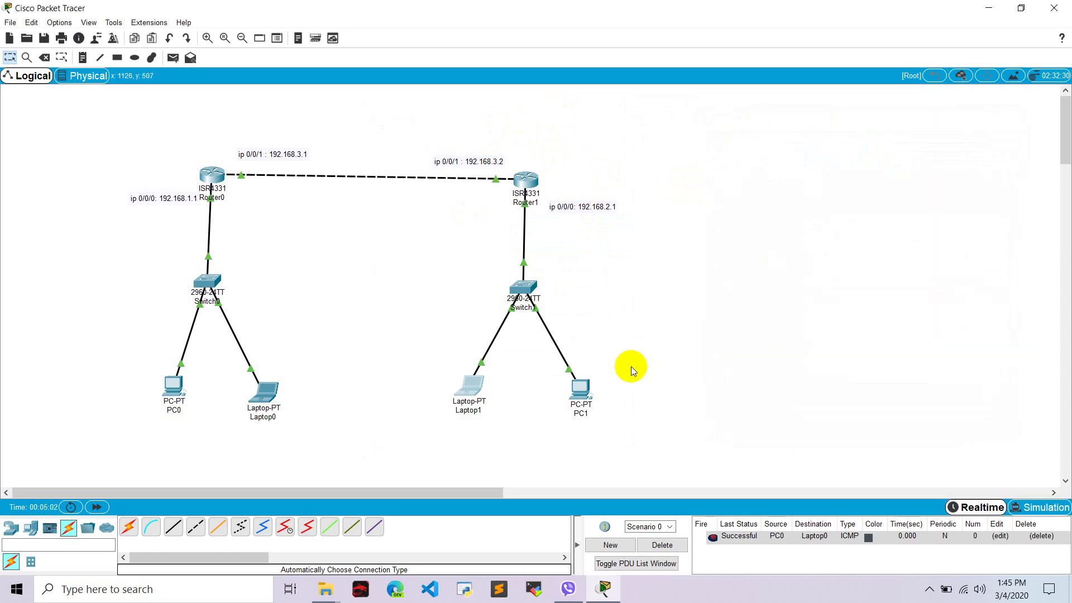
left_click(598, 390)
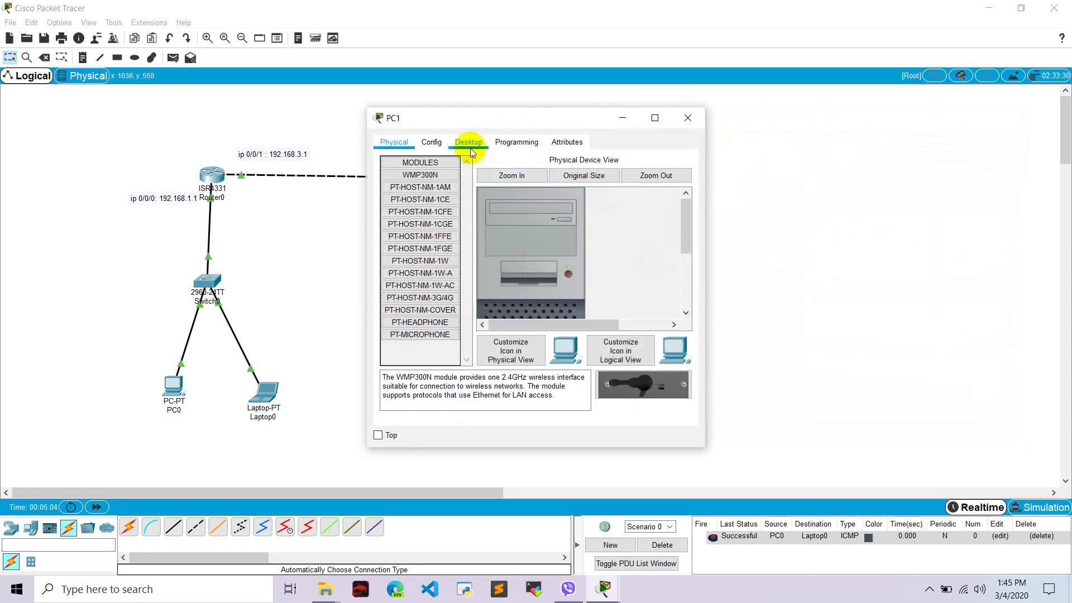
left_click(469, 142)
left_click(413, 190)
left_click(519, 225)
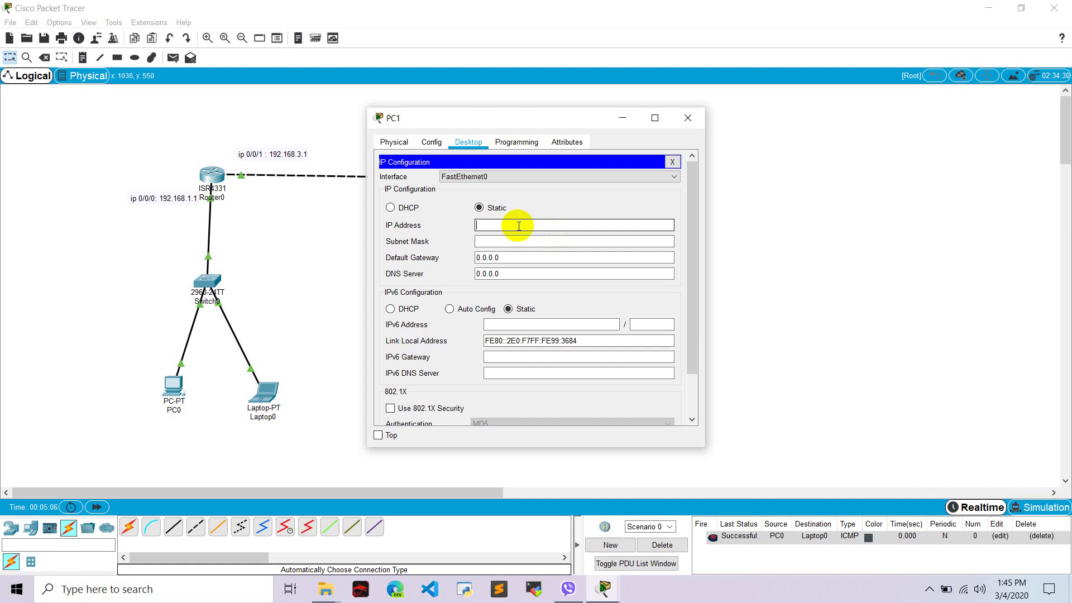
type("192.168.2.3")
key("Tab")
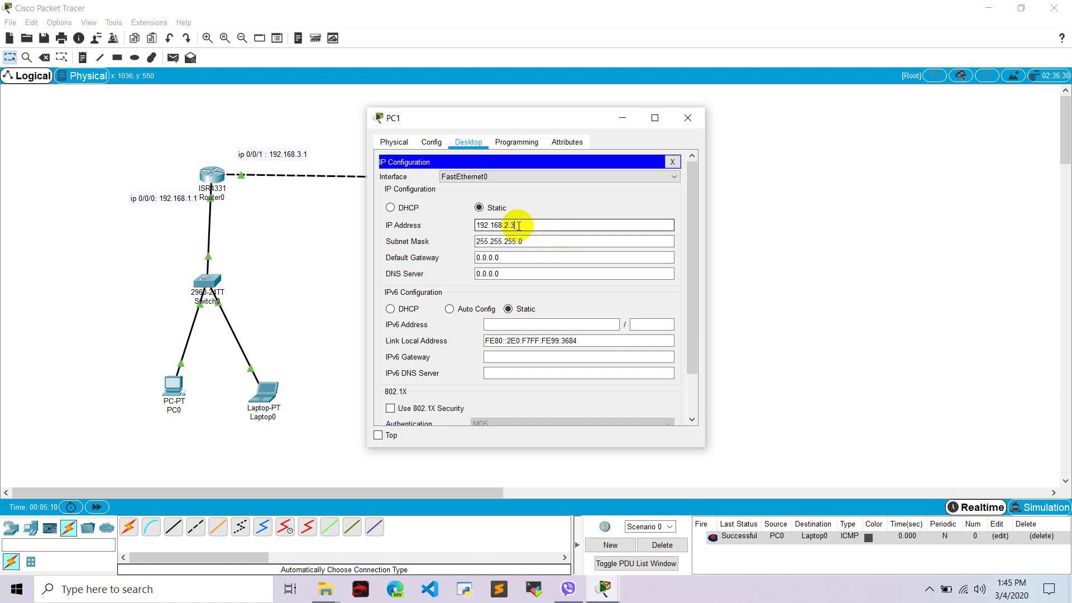
key("Tab")
type("192")
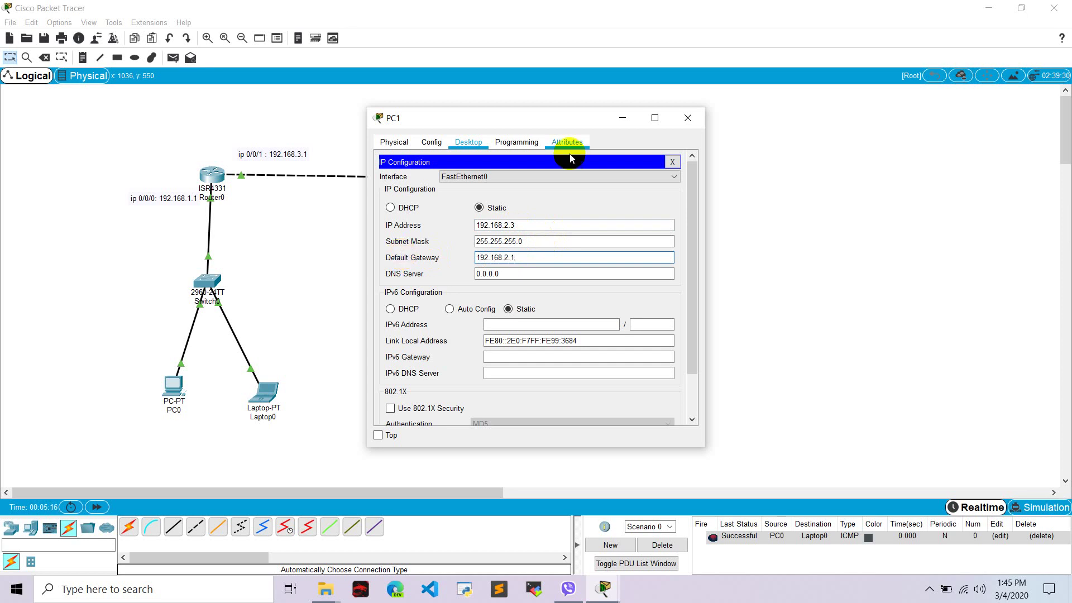
left_click(687, 118)
- Send a simple PDU from PC0 to Laptop1, which fails, then show Router0's RIP settings
left_click(174, 58)
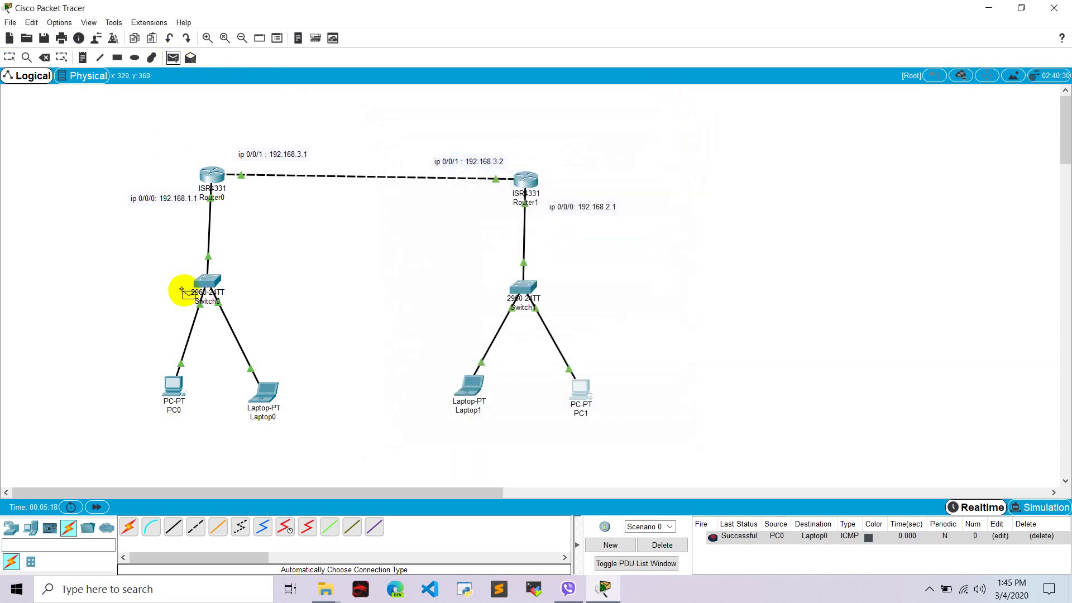
left_click(171, 386)
left_click(476, 384)
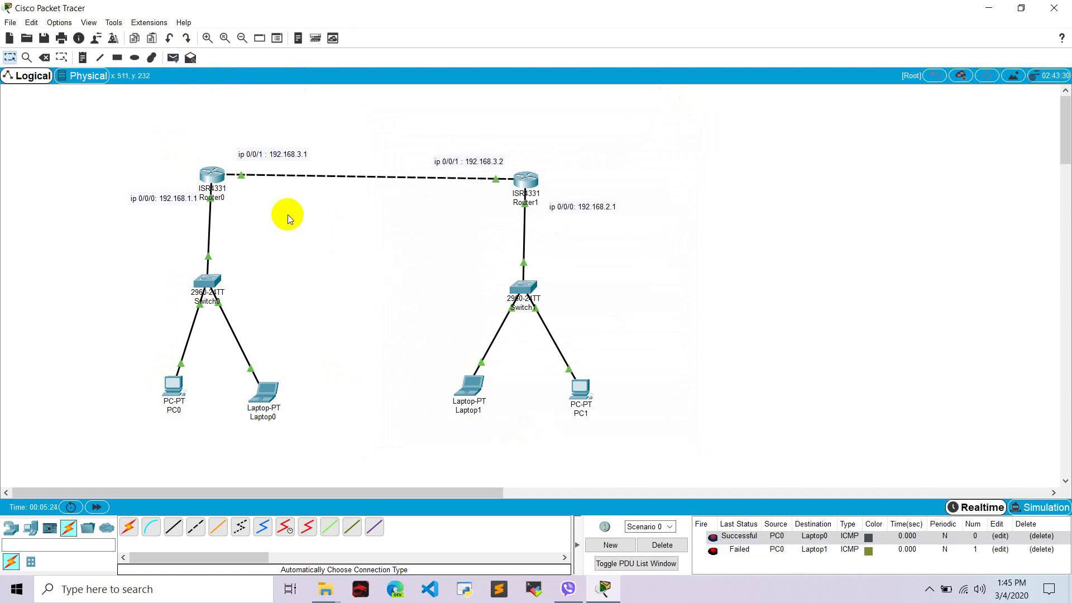
left_click(216, 177)
left_click(425, 224)
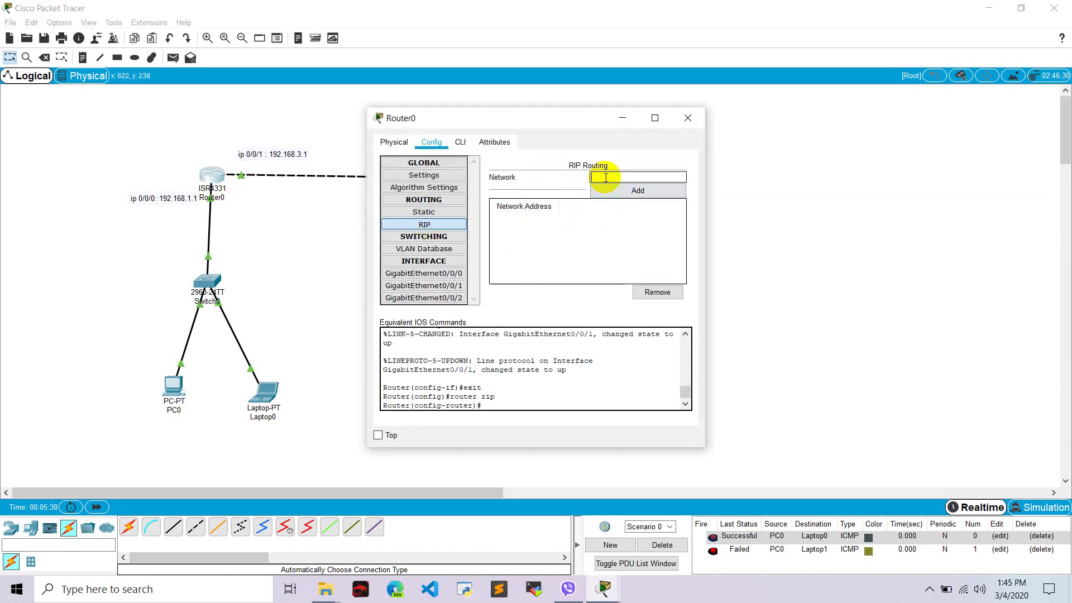
- Add RIP networks 192.168.1.0, 192.168.2.0 and 192.168.3.0 on Router0 and close its window
left_click_drag(504, 120, 557, 120)
left_click(675, 176)
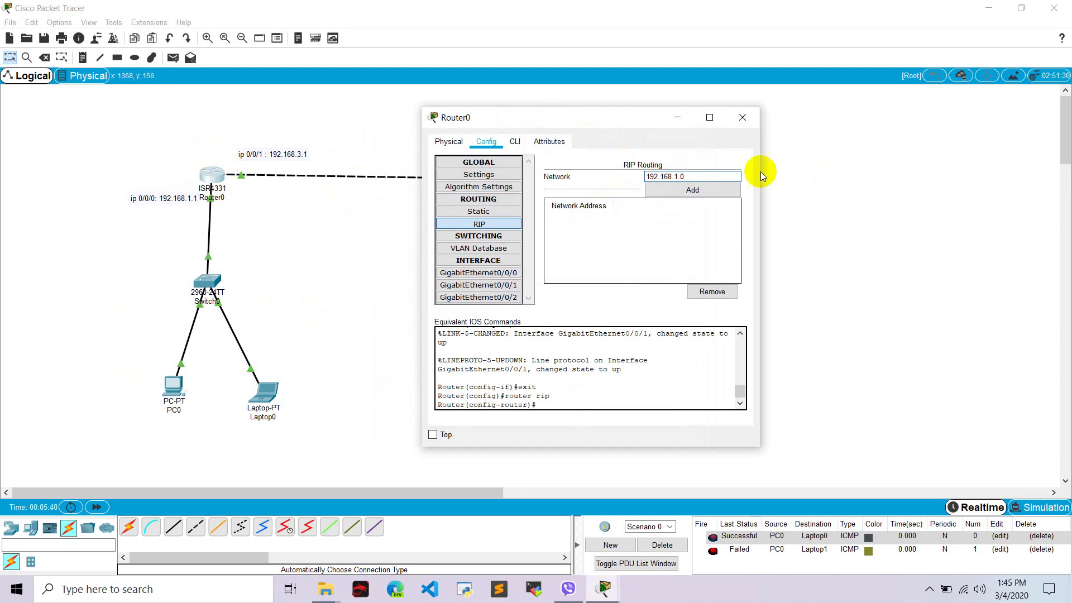
left_click(679, 191)
left_click(669, 176)
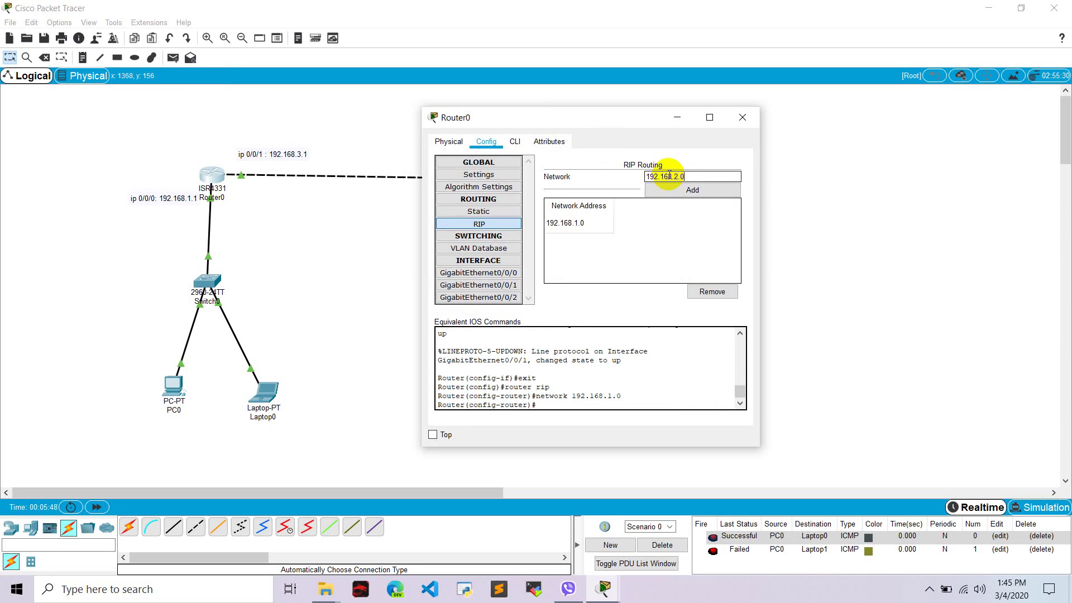
left_click_drag(628, 123, 467, 259)
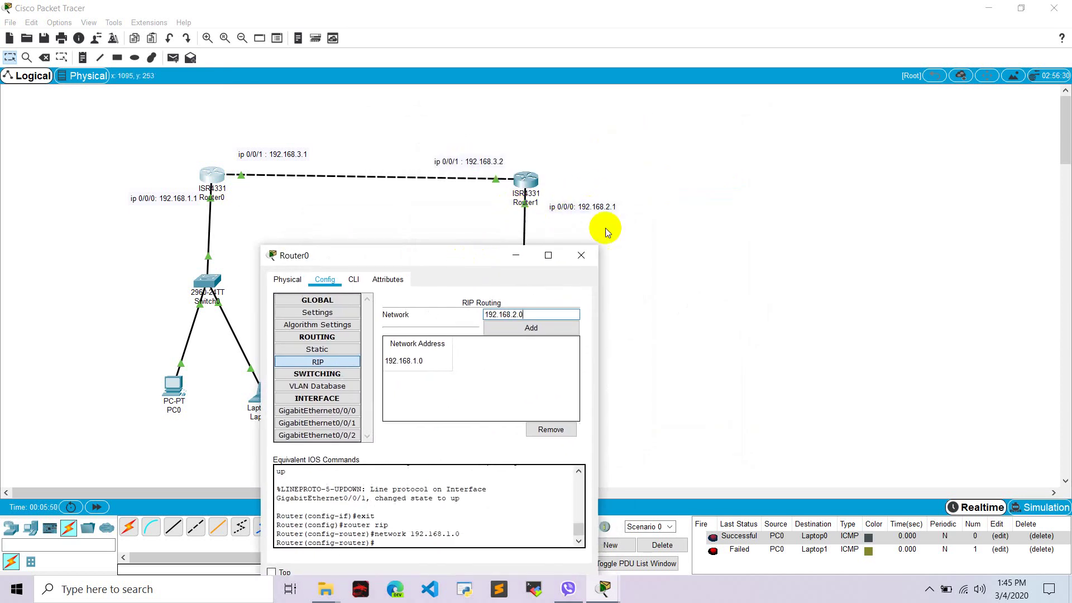
left_click(502, 328)
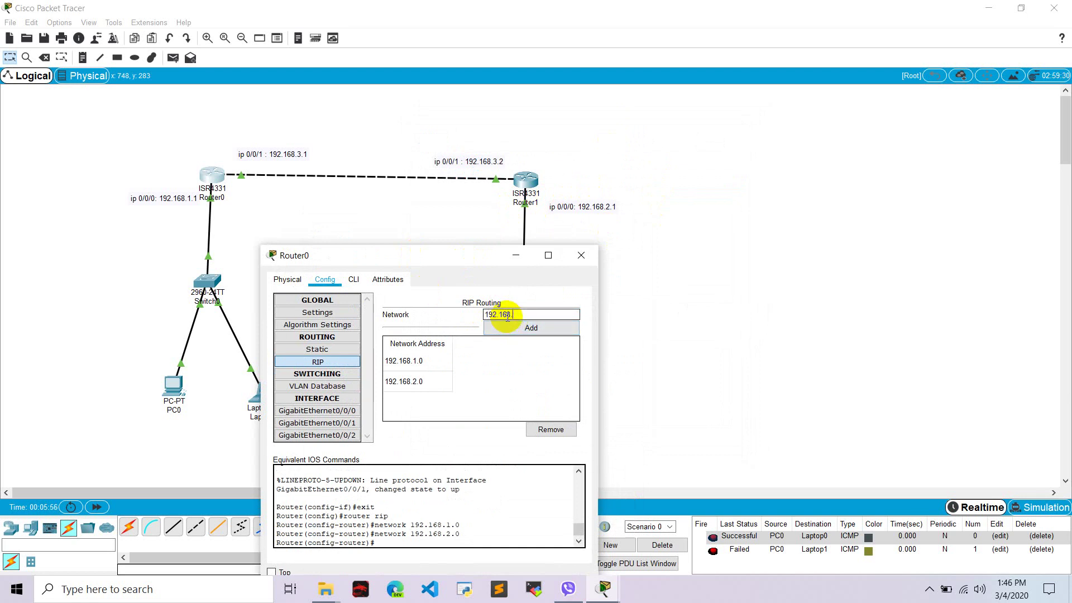
left_click(507, 318)
type("192.168.3.0")
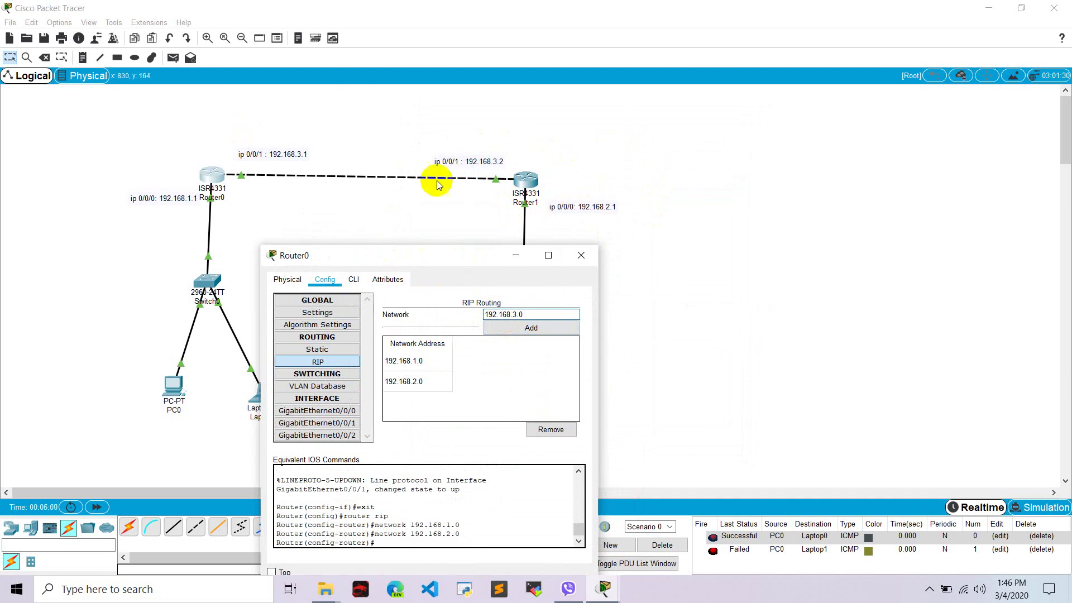
left_click(532, 328)
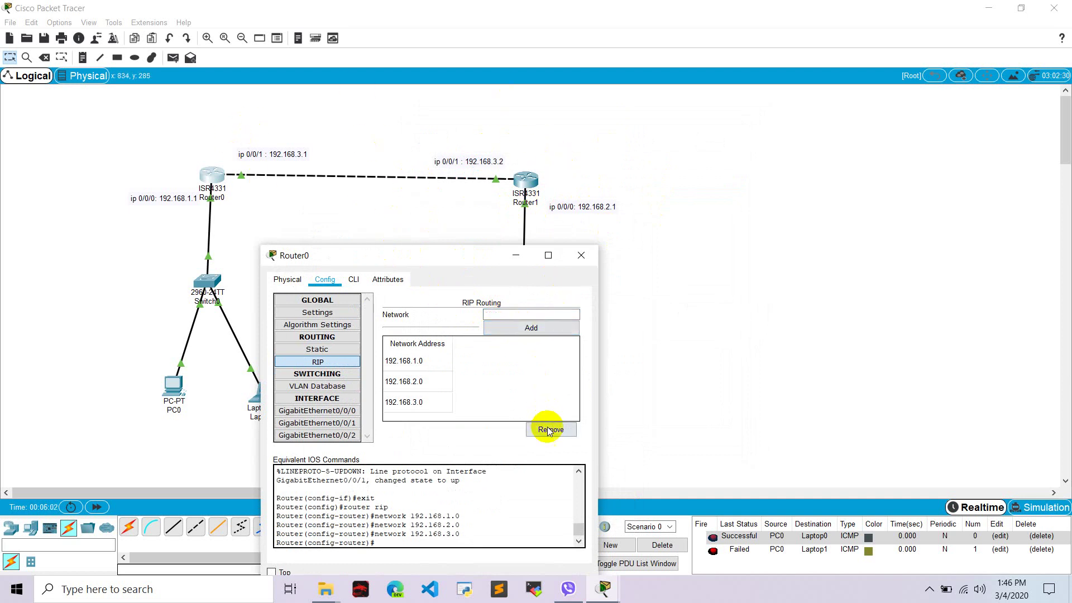
left_click(583, 254)
- Add network 192.168.2.0 to Router1's RIP settings
left_click(523, 184)
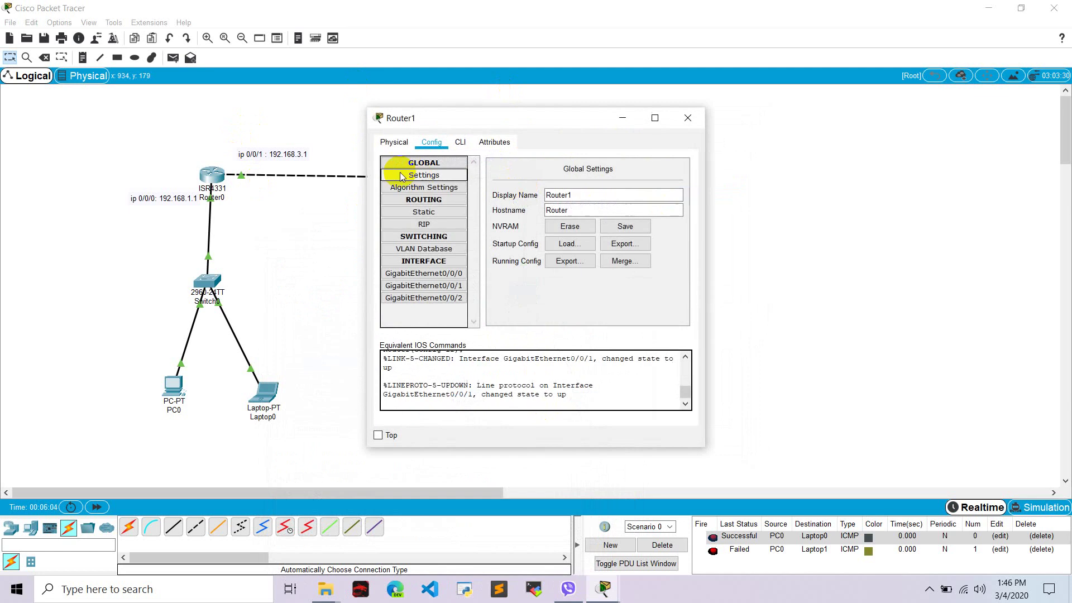
left_click(423, 225)
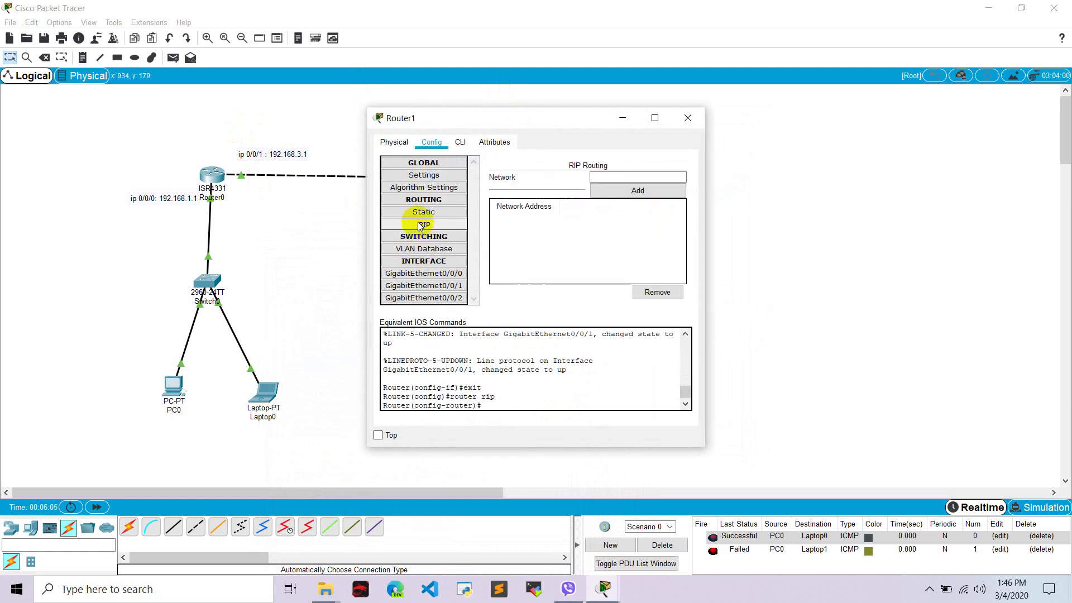
left_click(608, 178)
type("192.16")
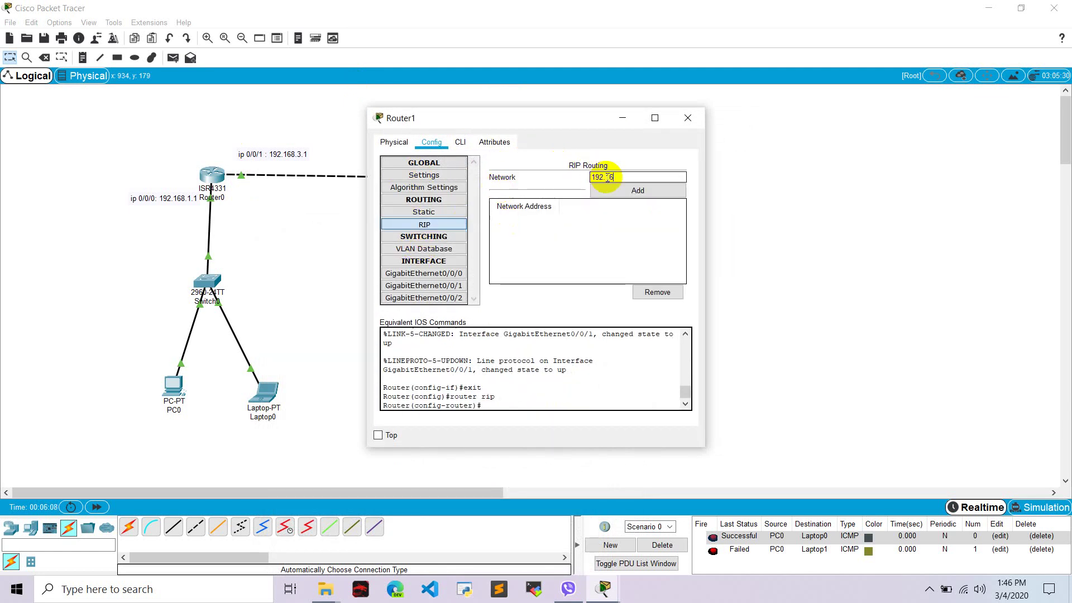
type("8.2.0")
left_click_drag(556, 118, 335, 120)
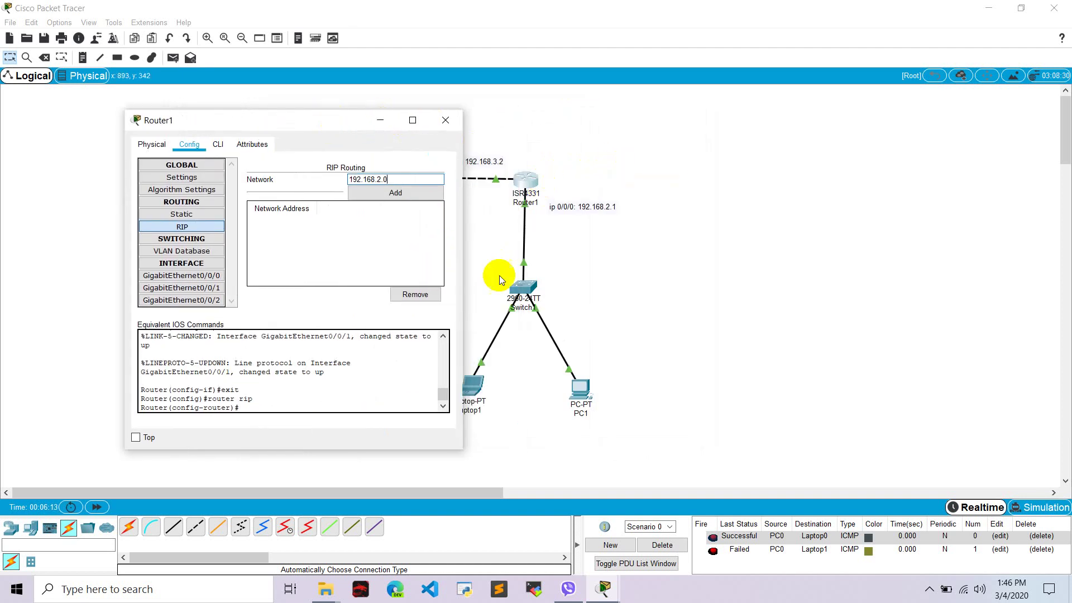
left_click(397, 191)
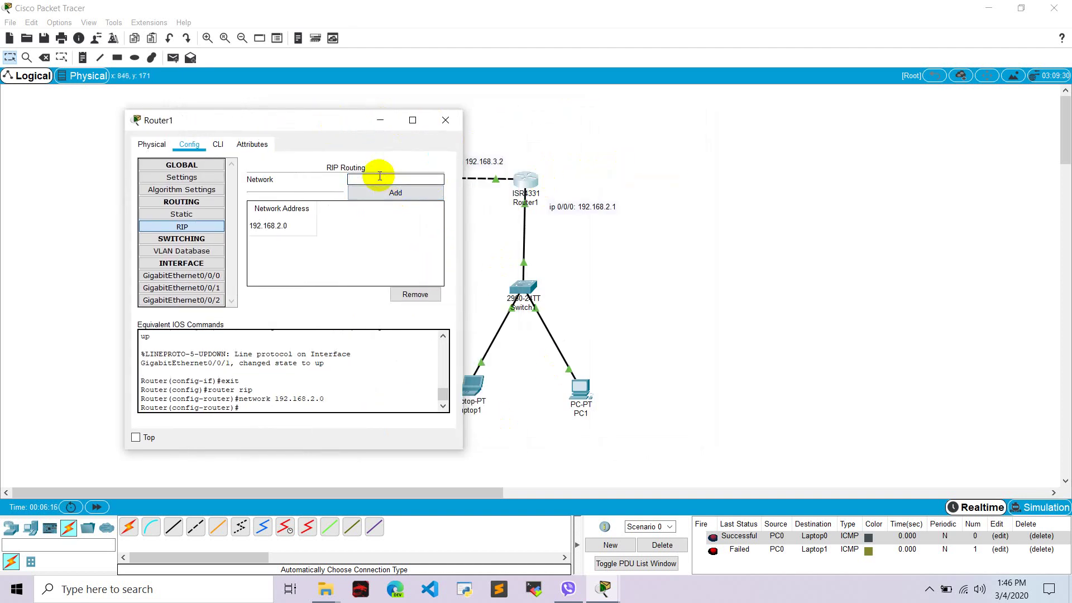
- Add 192.168.1.0 to Router1's RIP networks and begin entering 192.168.3.0
left_click(379, 176)
type("192.168.1.1")
left_click(396, 192)
left_click_drag(315, 120, 534, 169)
left_click_drag(453, 163, 411, 217)
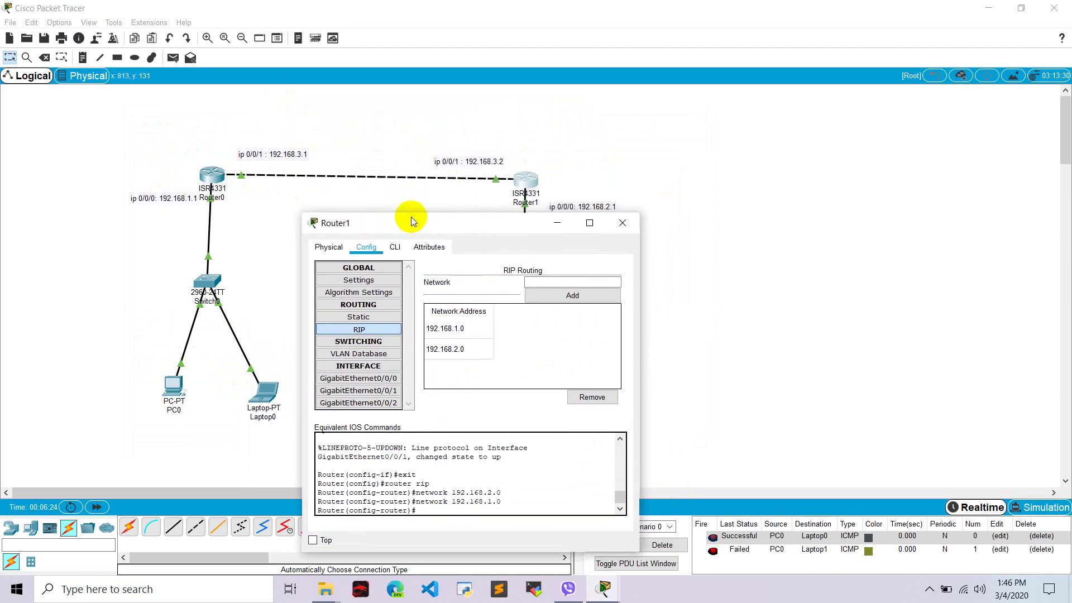
left_click(541, 281)
type("192")
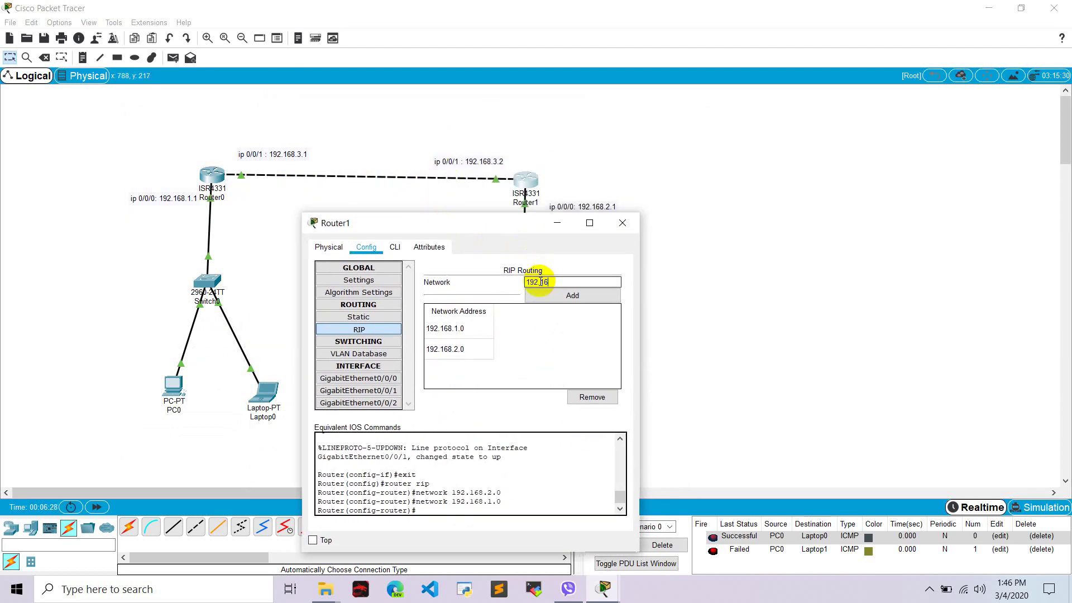
type(".168.3.0")
- Finish Router1's RIP with 192.168.3.0, then test a PDU from PC0 to Router0 and clear it
left_click(541, 296)
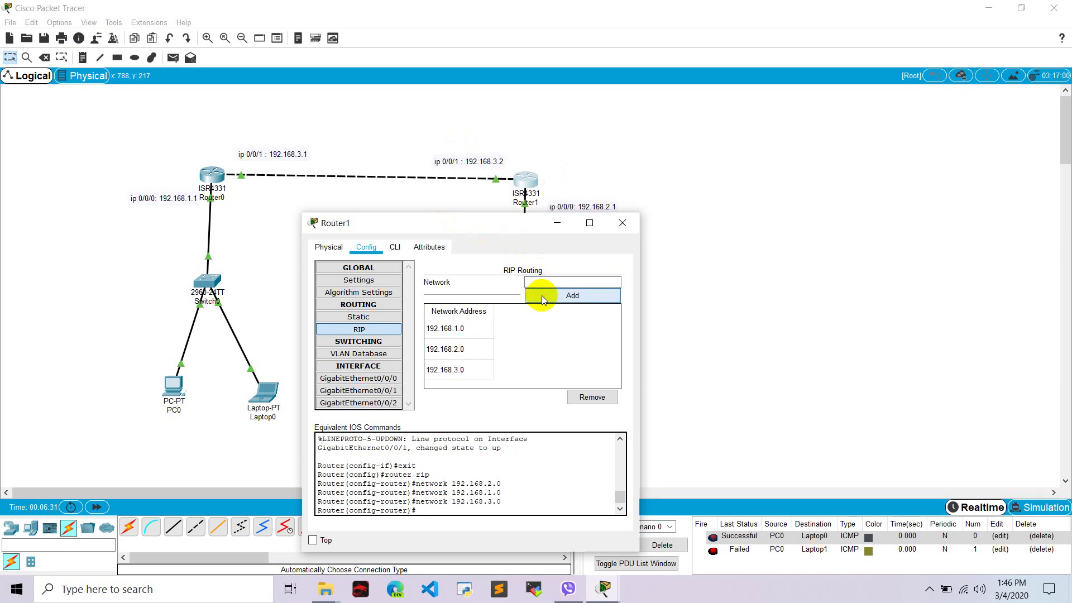
left_click(621, 222)
left_click(173, 58)
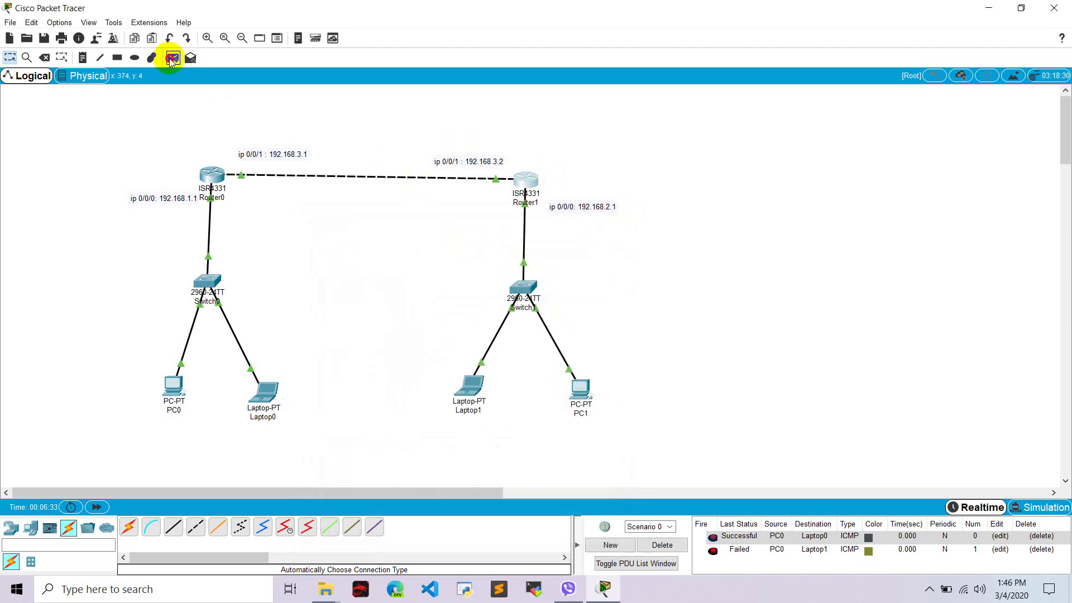
left_click(173, 385)
left_click(213, 173)
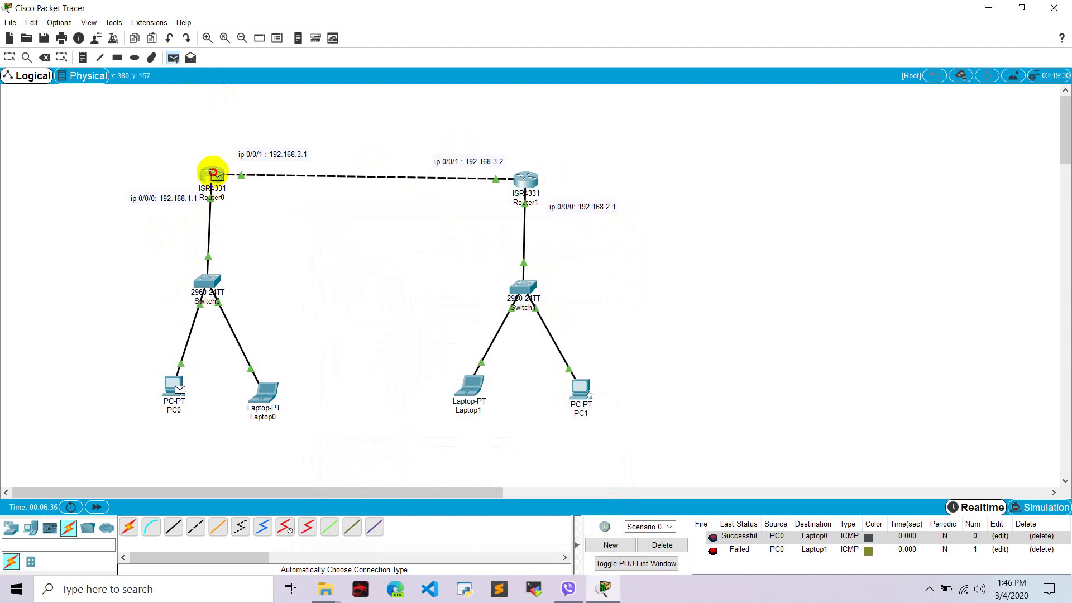
left_click(662, 547)
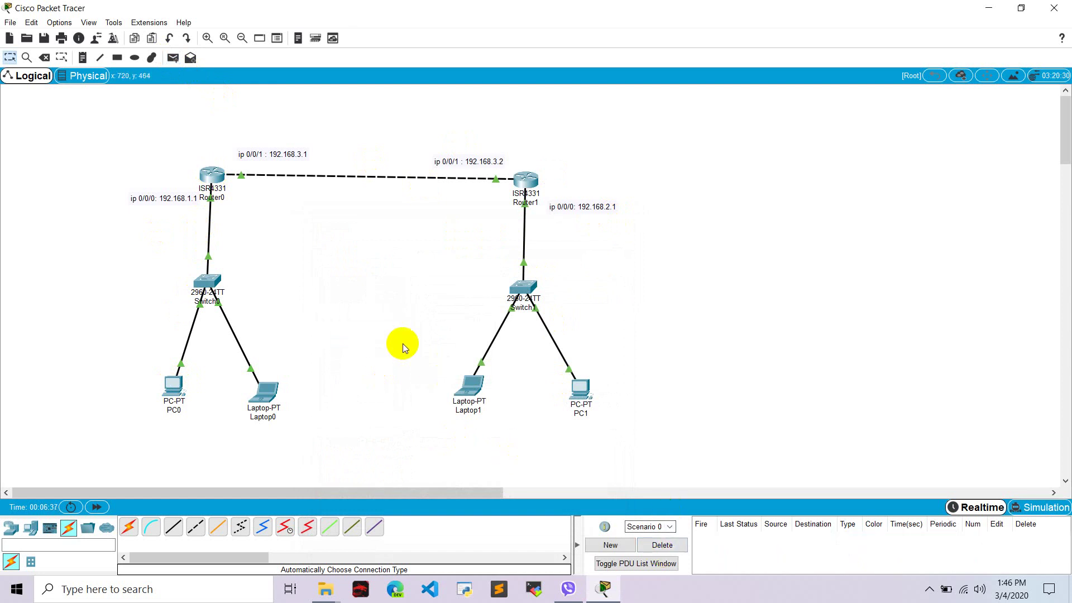
- Test a PDU from PC0 to Router1, which fails, and nudge Router0 slightly
left_click(174, 58)
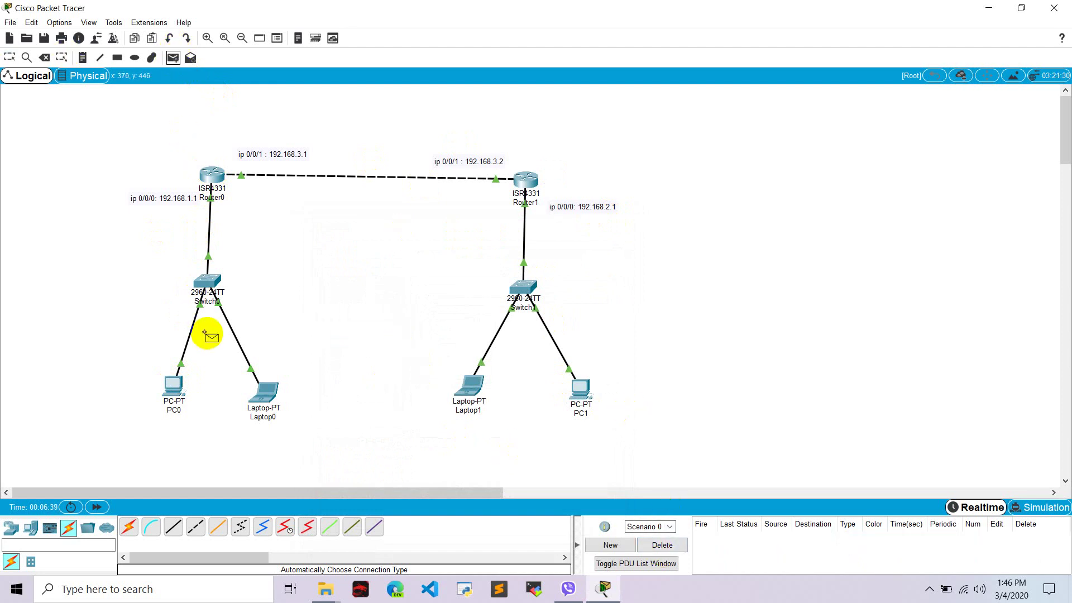
left_click(173, 384)
left_click(524, 182)
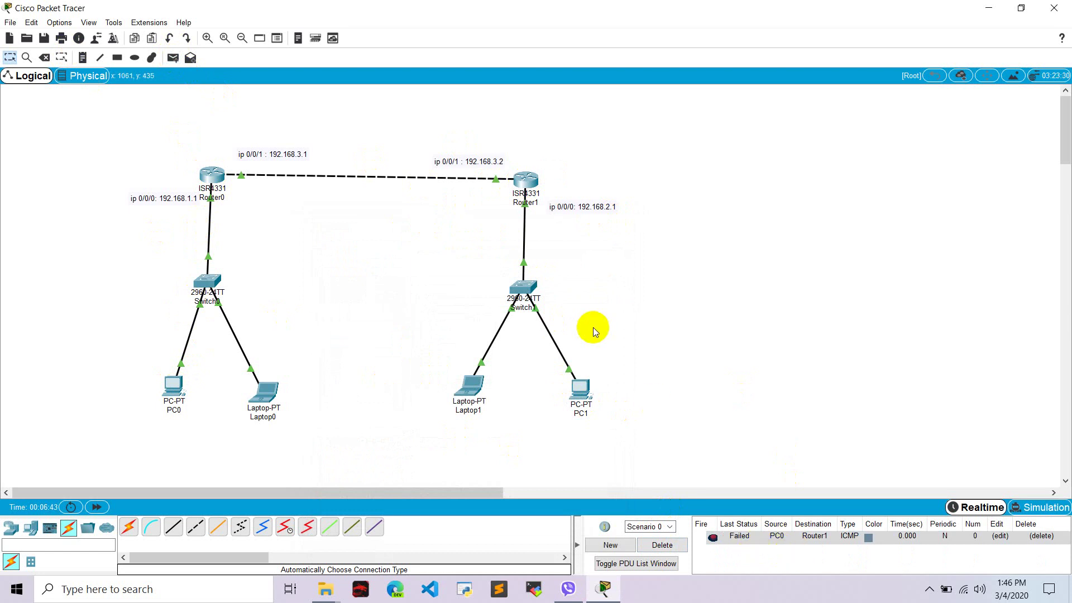
left_click_drag(216, 175, 207, 177)
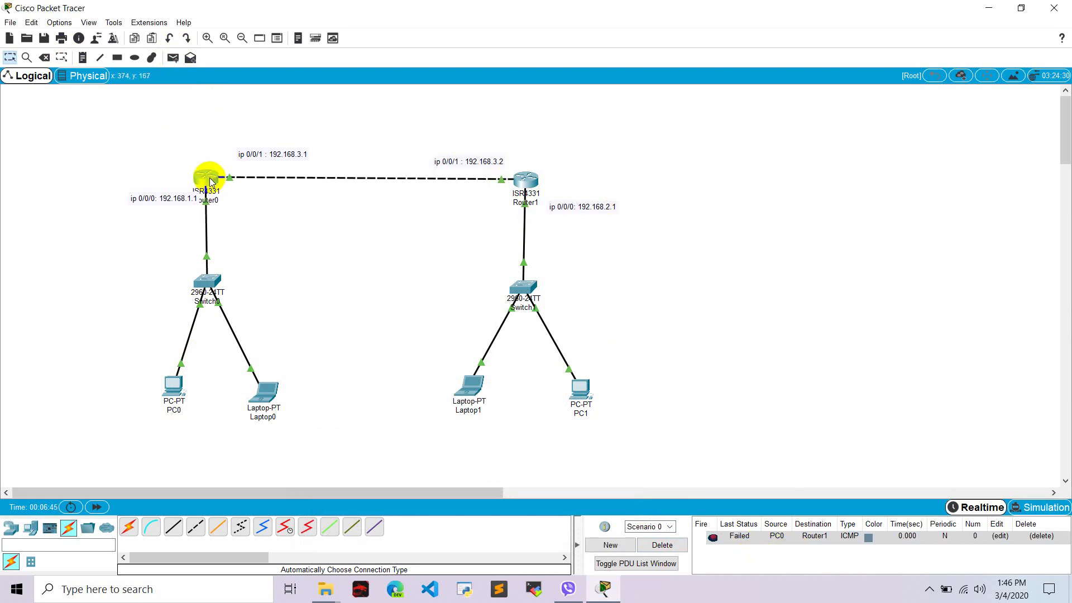
left_click(208, 177)
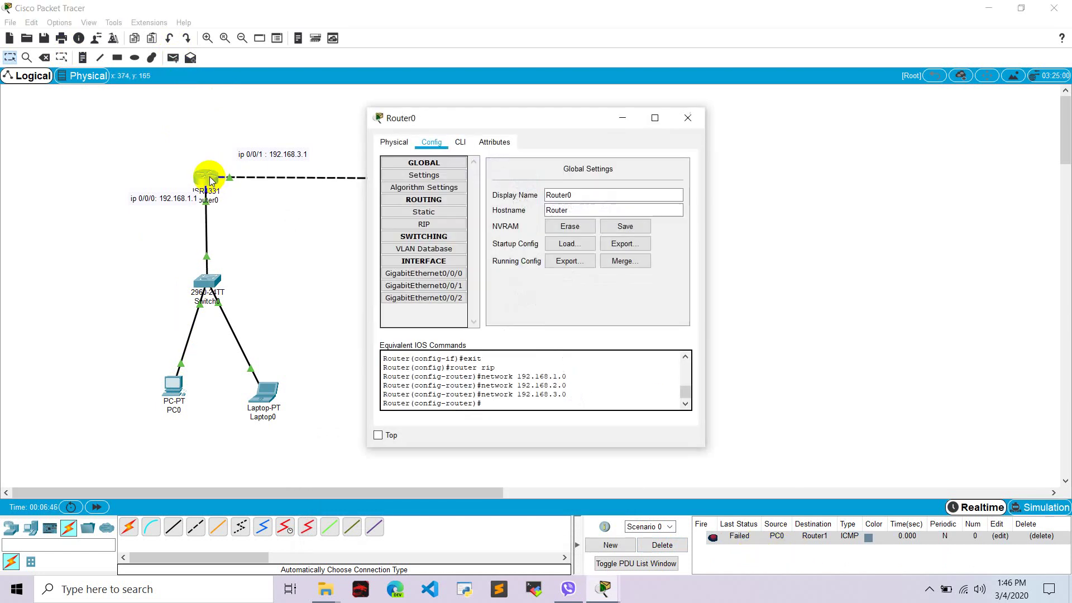
left_click(404, 224)
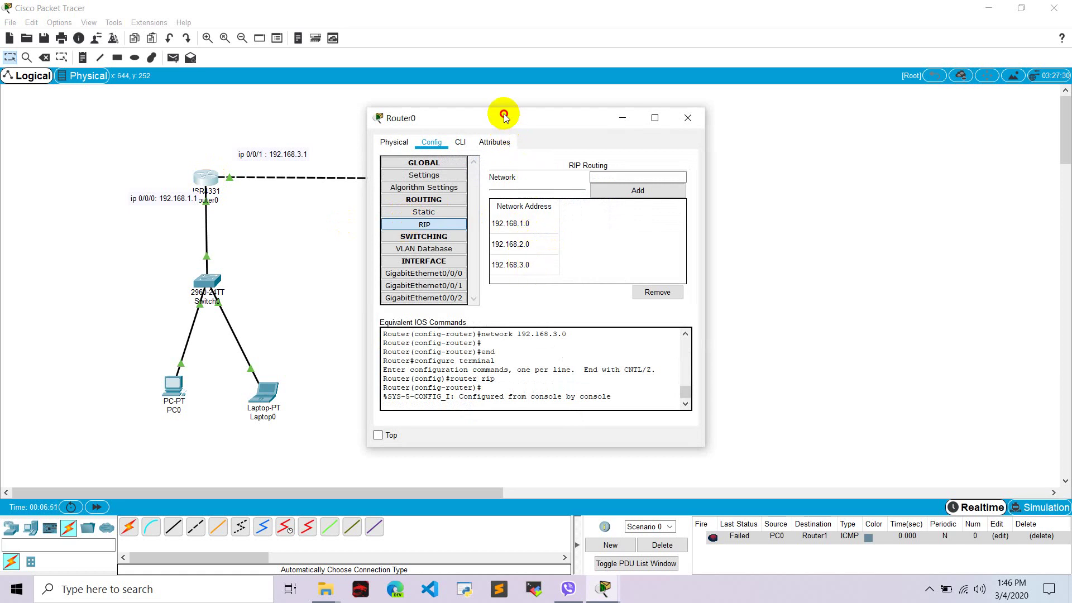
left_click_drag(504, 116, 748, 139)
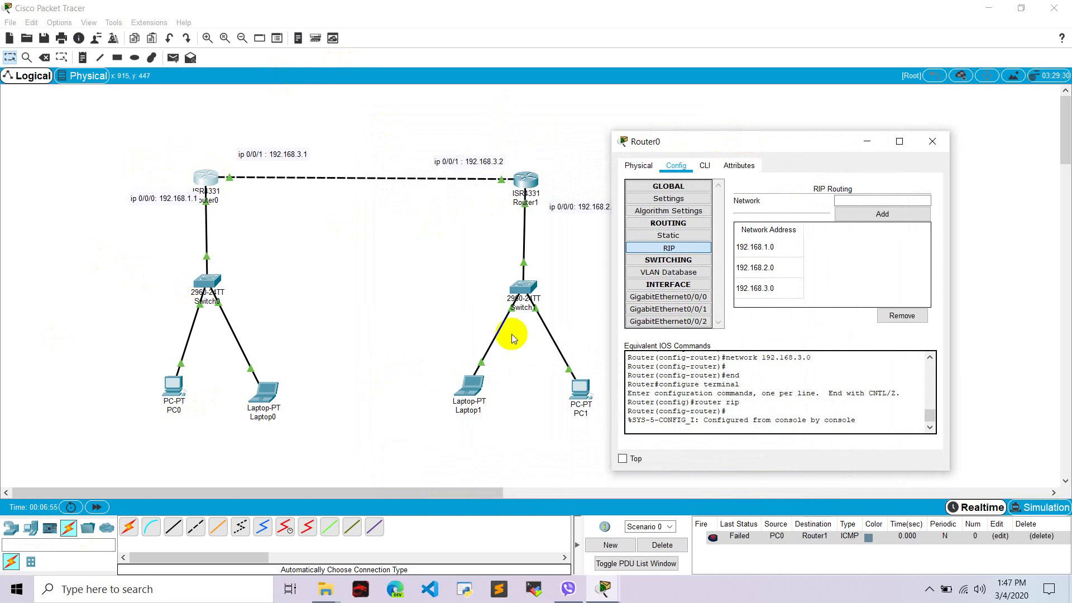
left_click(932, 141)
double_click(525, 178)
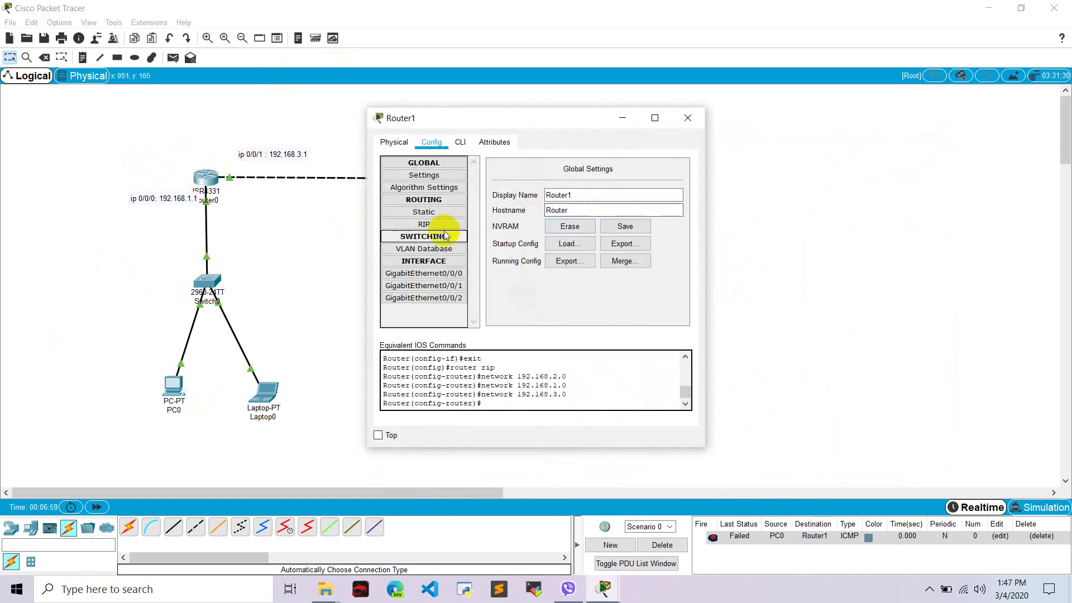
left_click(429, 225)
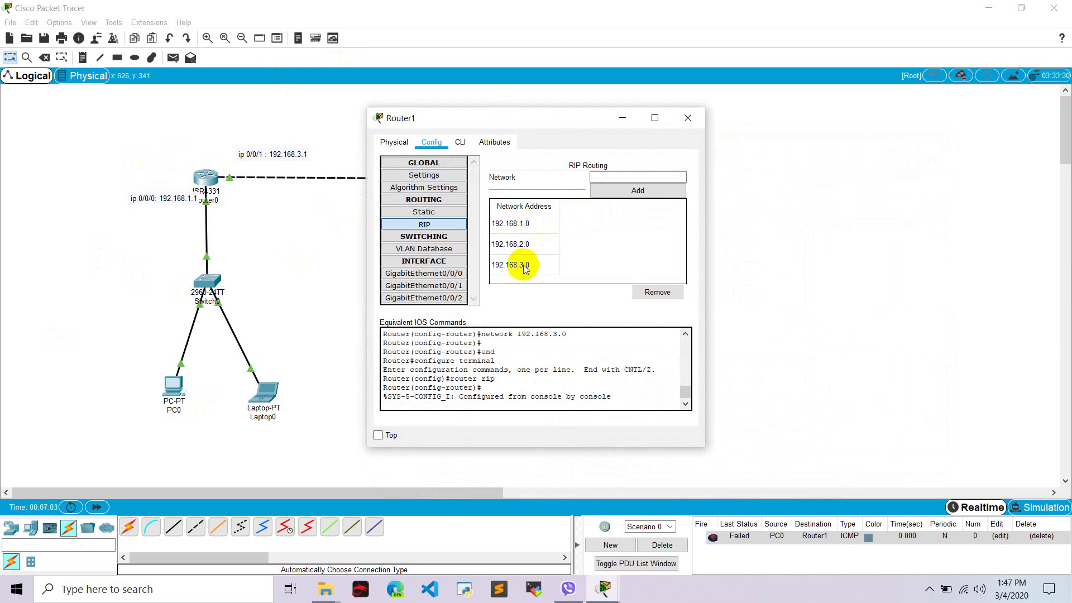
- Send simple PDUs from Router0 to Router1 and from PC0 to Laptop1
left_click(688, 117)
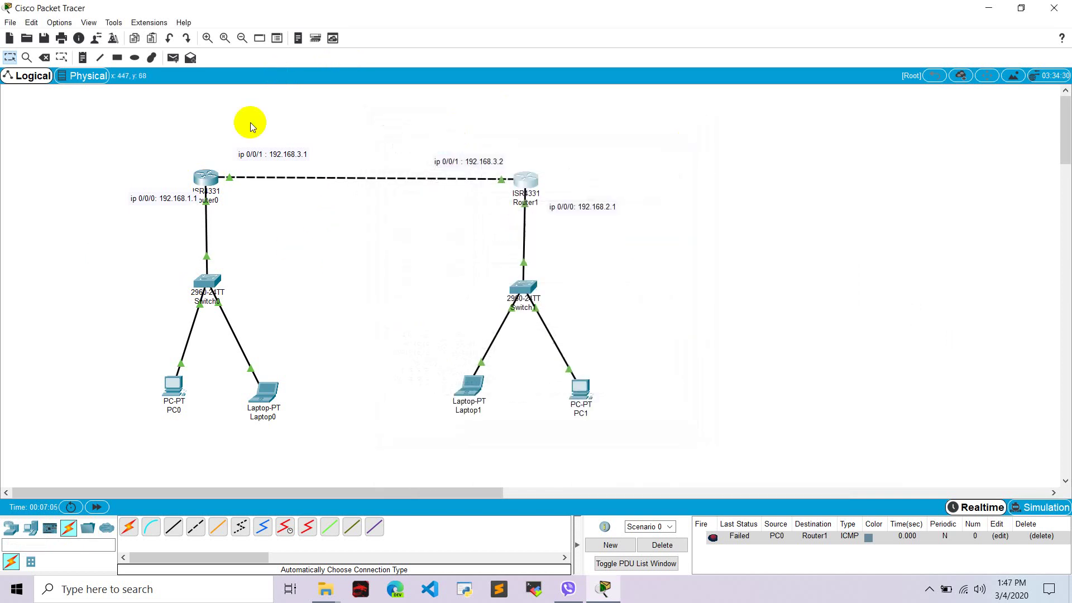
left_click(172, 58)
left_click(206, 178)
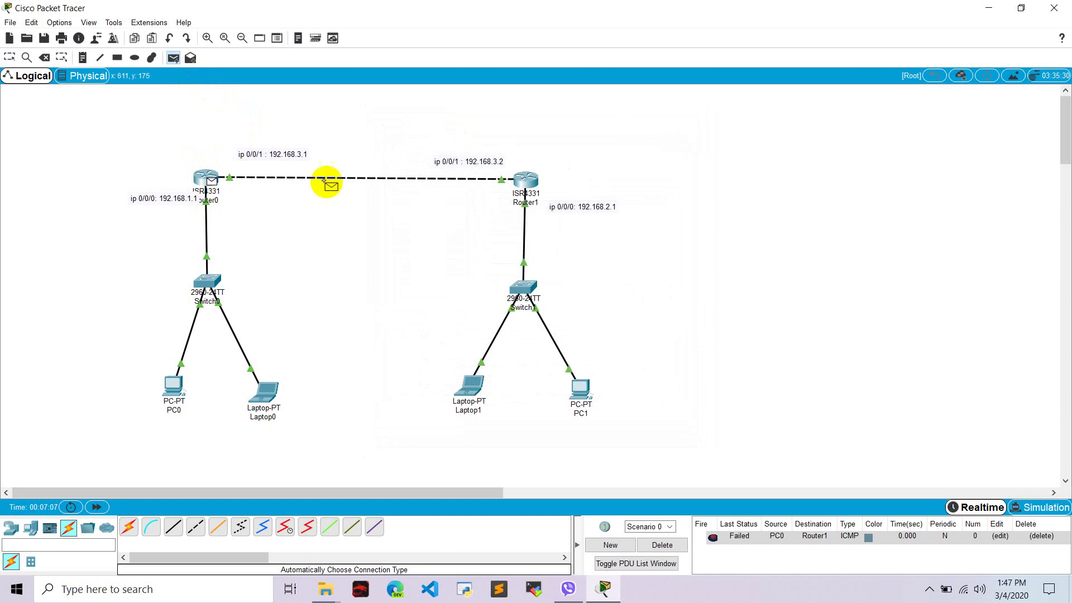
left_click(523, 178)
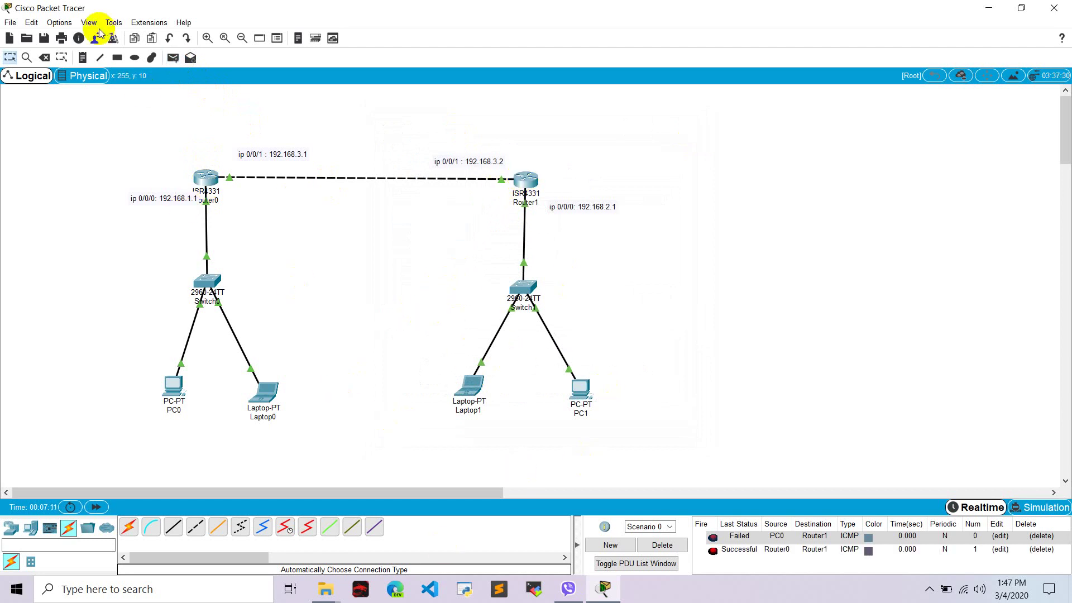
left_click(173, 58)
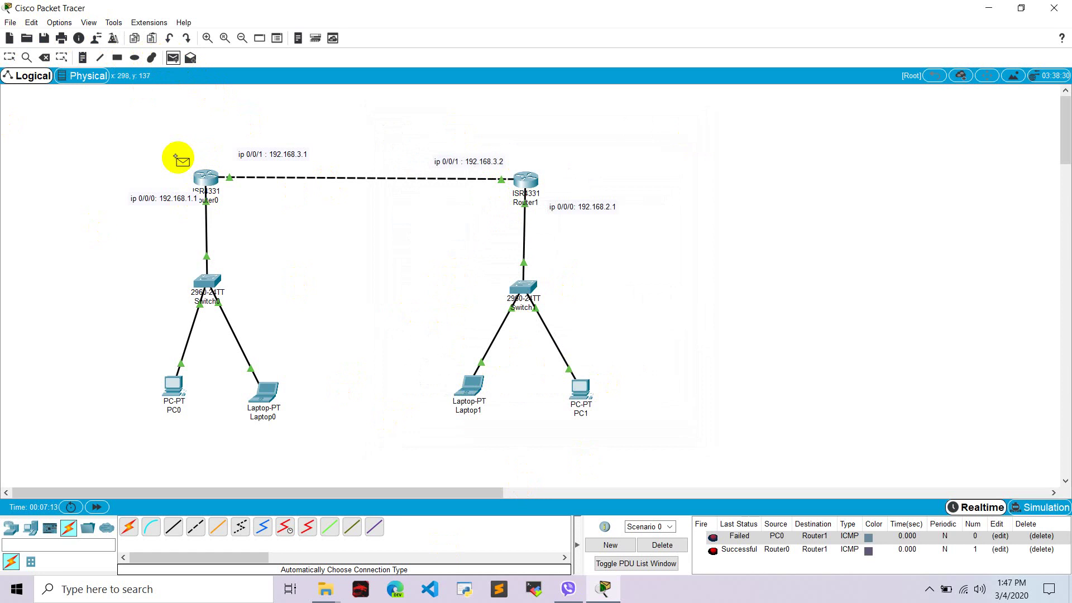
left_click(174, 386)
left_click(475, 387)
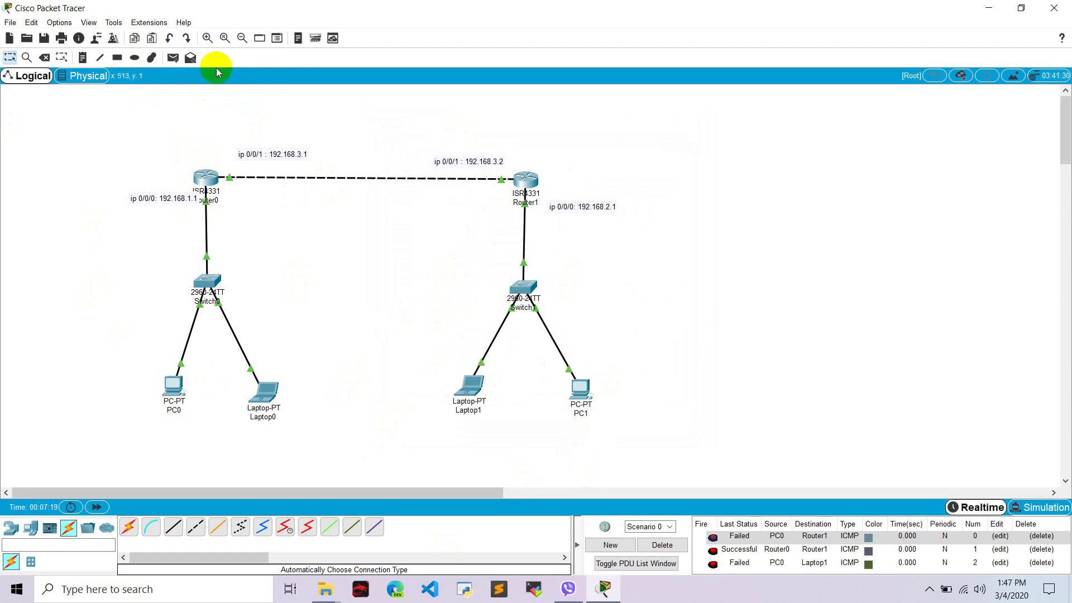
- Try a PDU from Router0 to Switch1 and dismiss the no-functional-ports warning
left_click(173, 58)
left_click(206, 178)
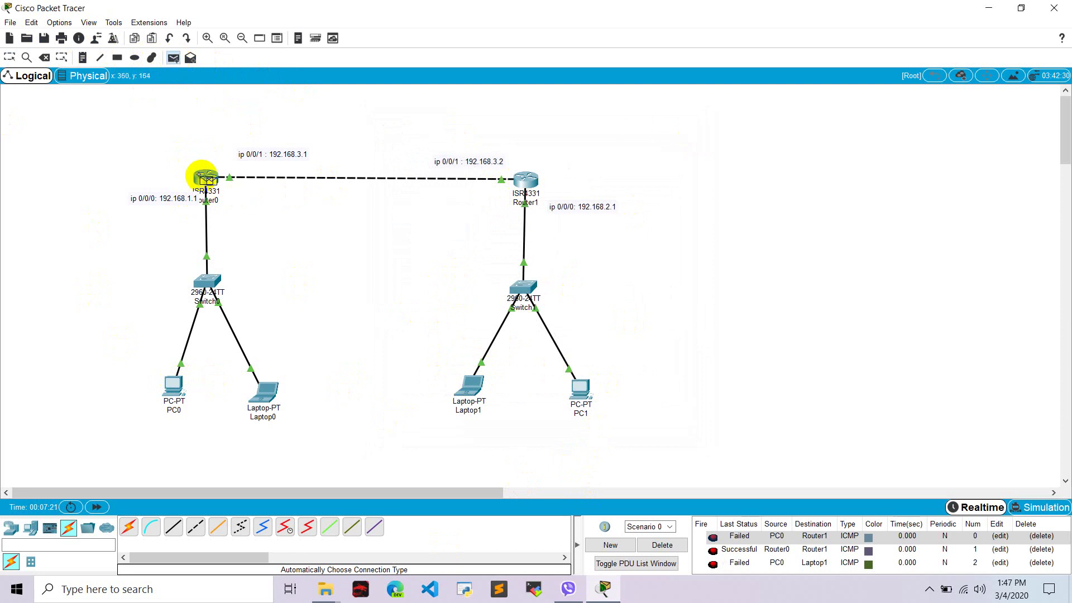
left_click(521, 281)
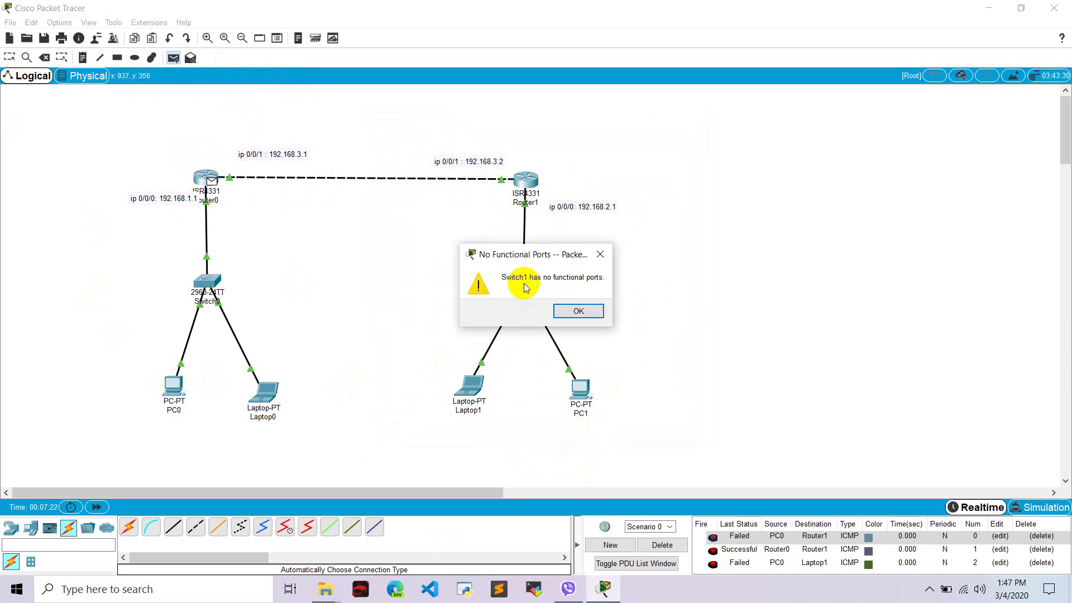
left_click(575, 311)
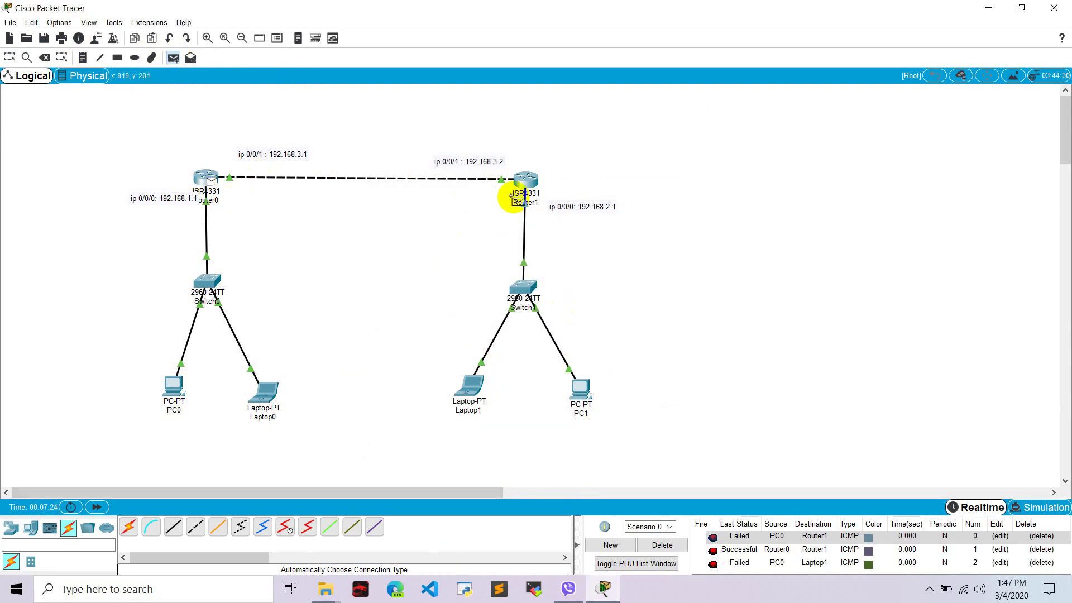
key("Escape")
scroll(754, 562, "down", 1)
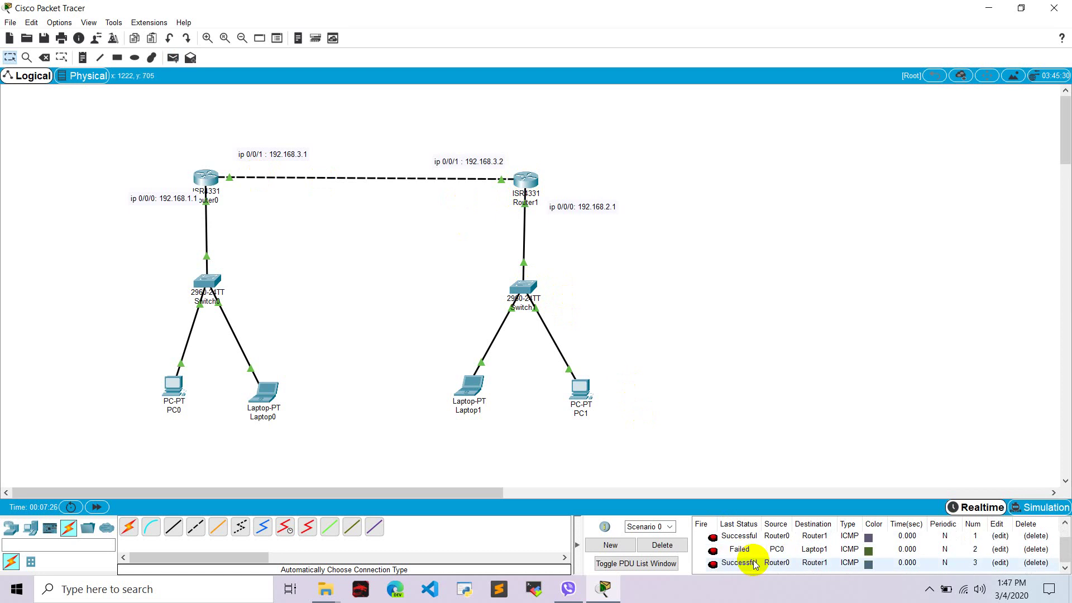
- Send PDUs from Laptop1 to Router1 and PC0 to Laptop1, then delete all PDU results
left_click(173, 58)
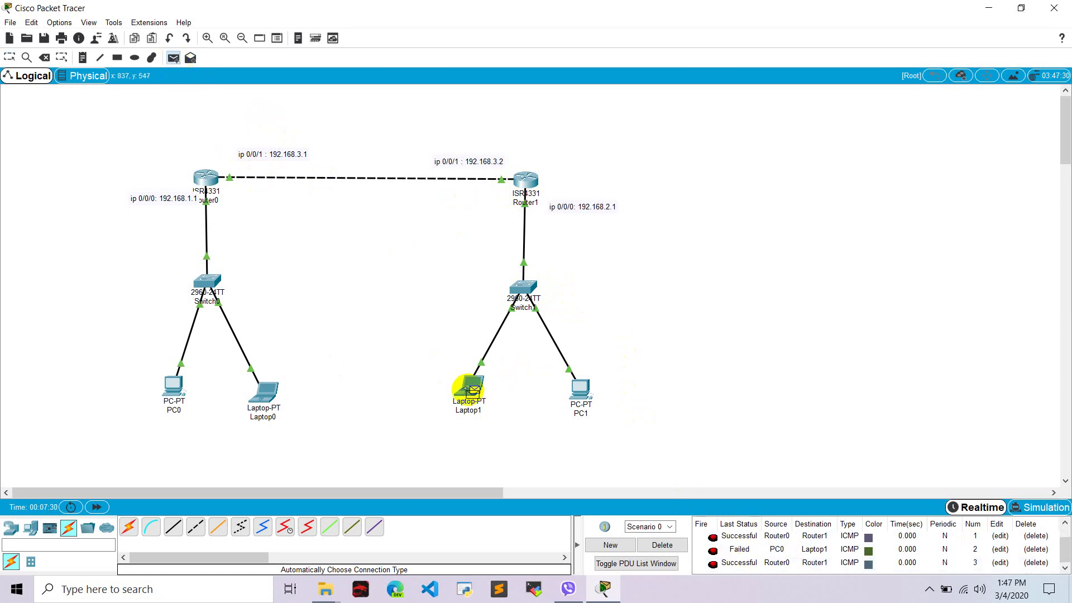
left_click(527, 179)
left_click(756, 550)
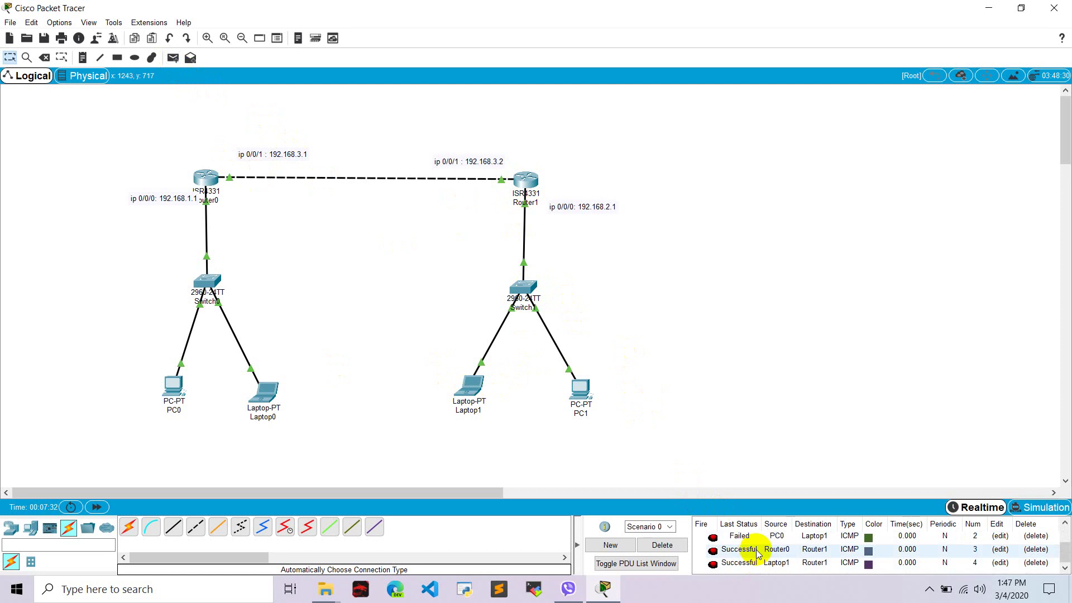
left_click(173, 58)
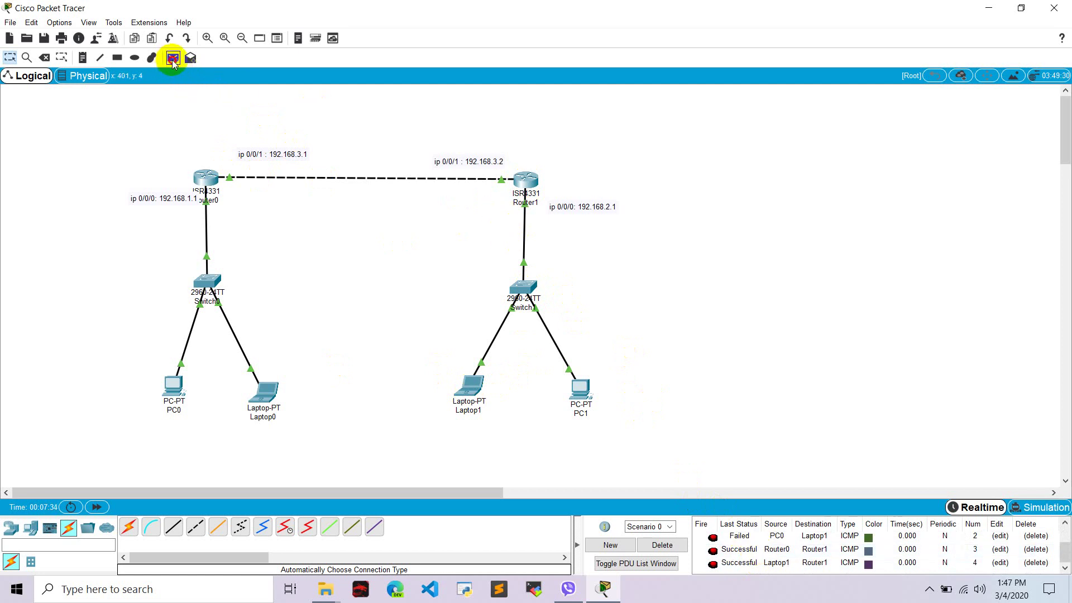
left_click(172, 385)
left_click(469, 384)
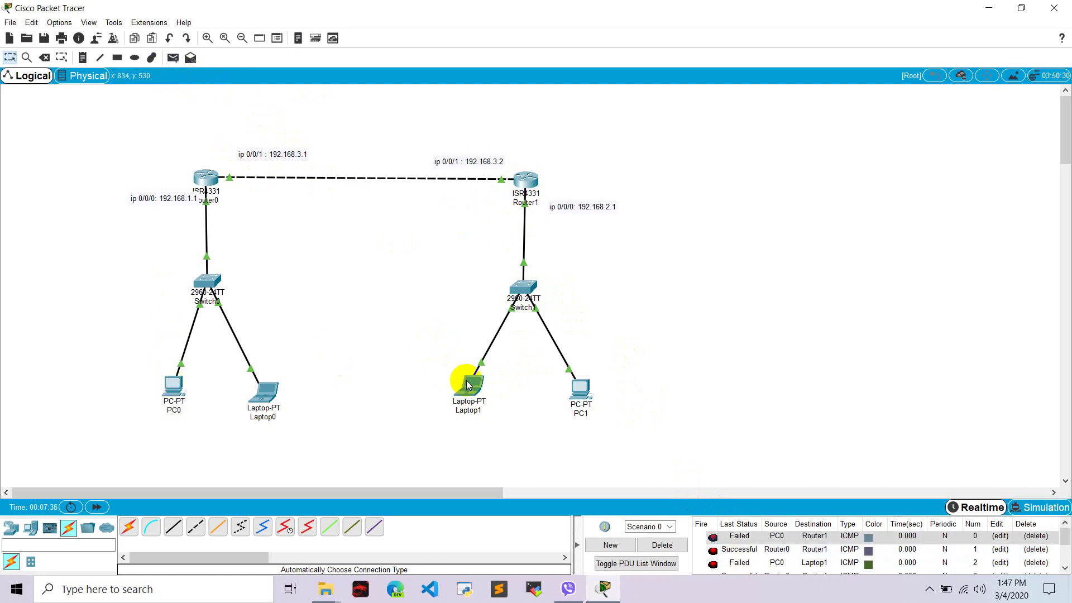
left_click(778, 537)
scroll(778, 537, "down", 1)
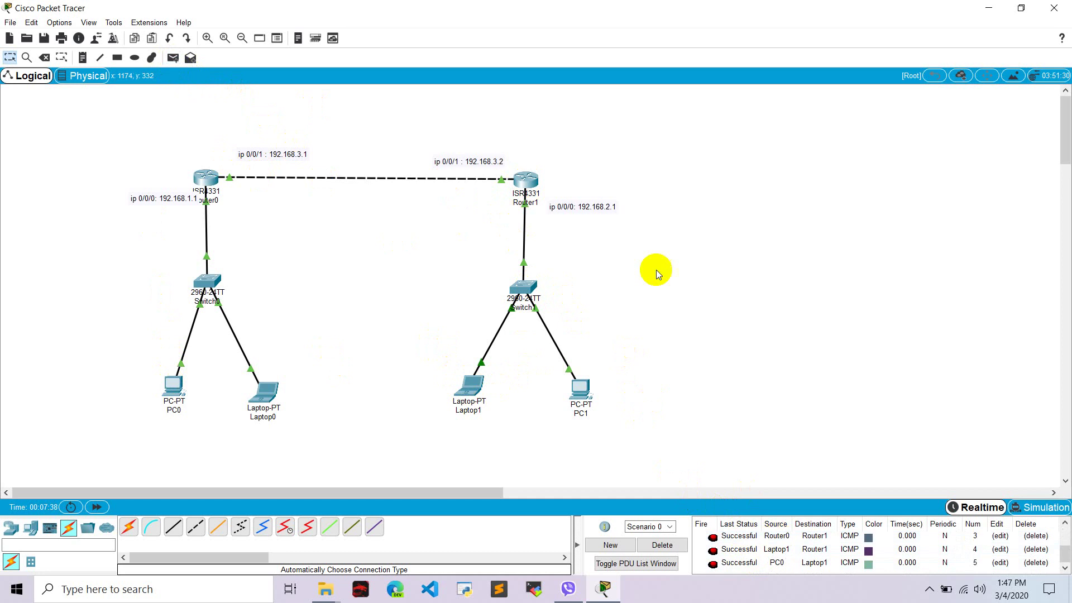
left_click(662, 545)
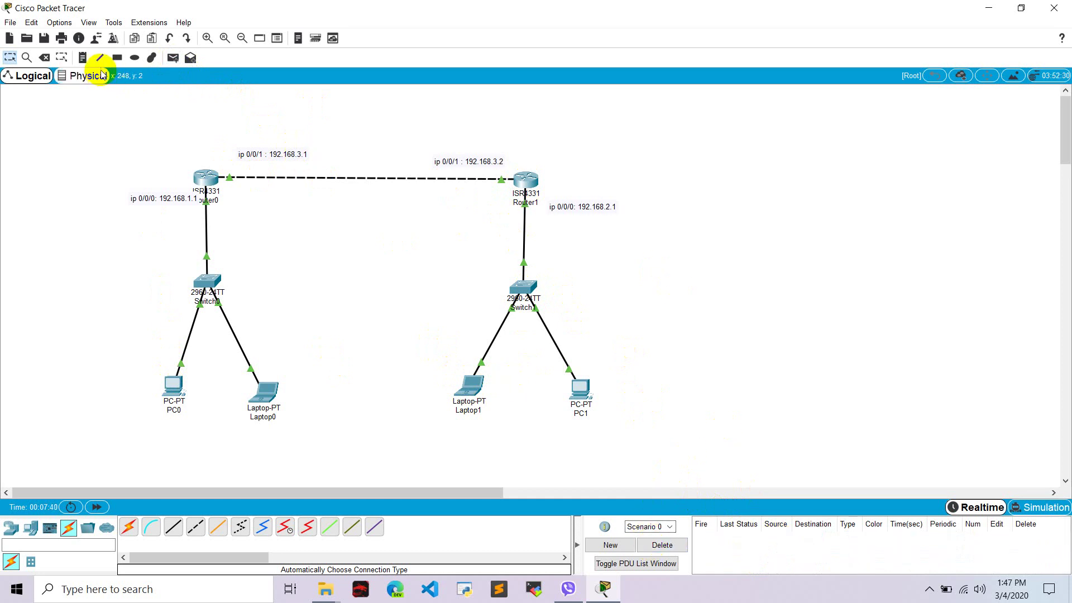
- Send a new simple ICMP PDU from PC0 to Laptop1 and confirm it shows Successful
left_click(173, 57)
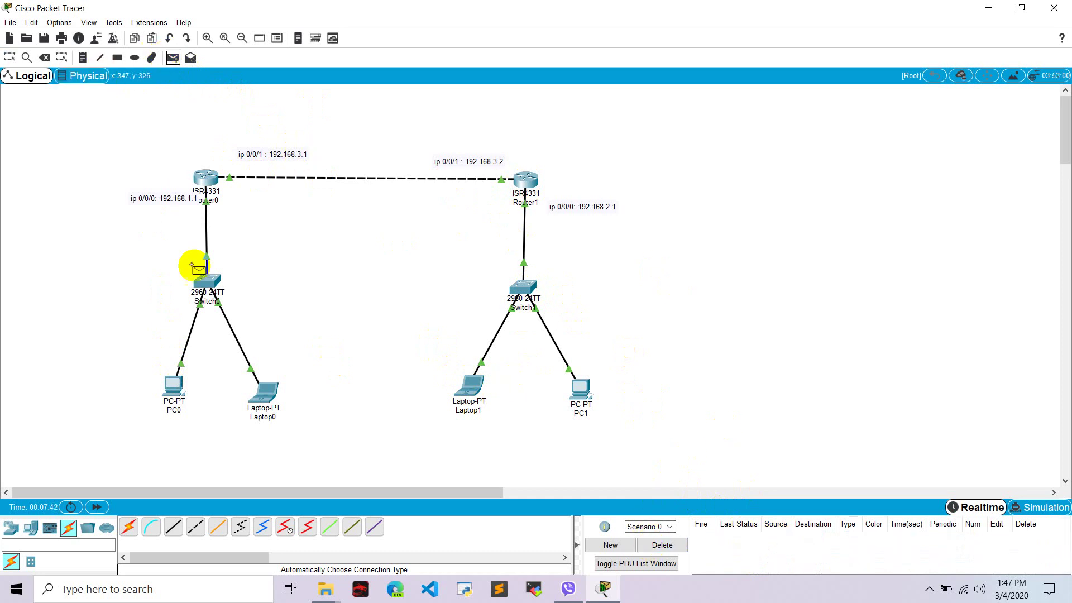
left_click(175, 400)
left_click(471, 384)
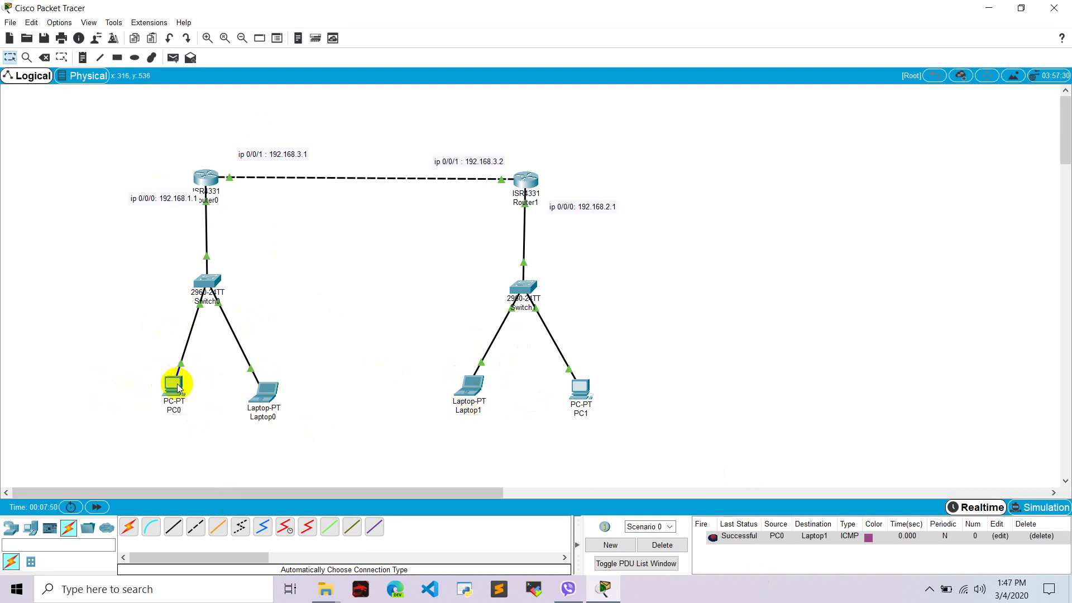
mouse_move(179, 388)
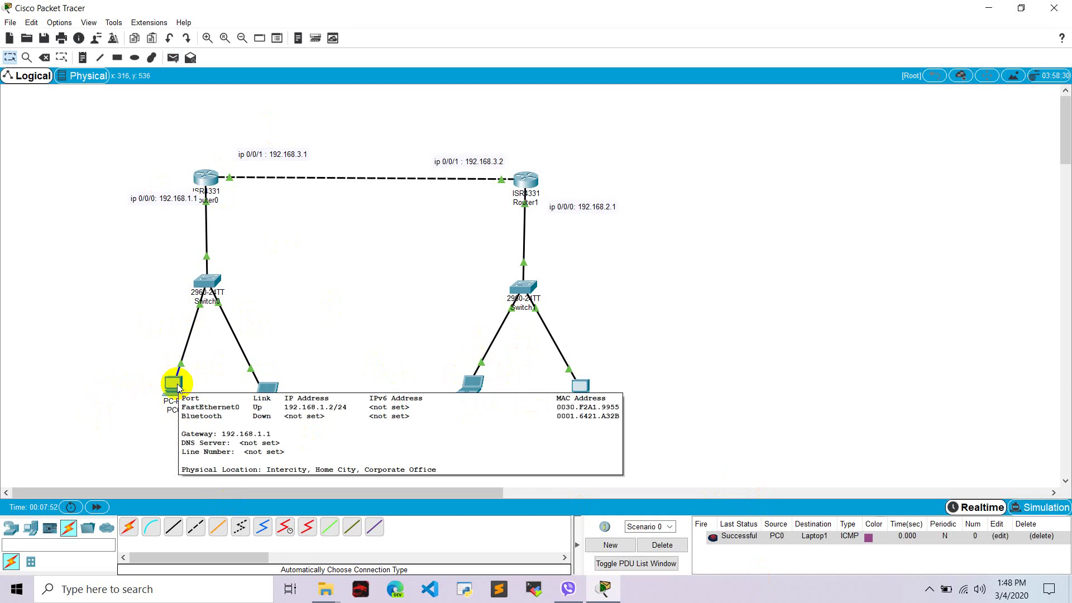
left_click(475, 385)
- Ping 192.168.1.2 from Laptop1's Command Prompt, then drag Router0's 192.168.1.1 label leftward
left_click(602, 177)
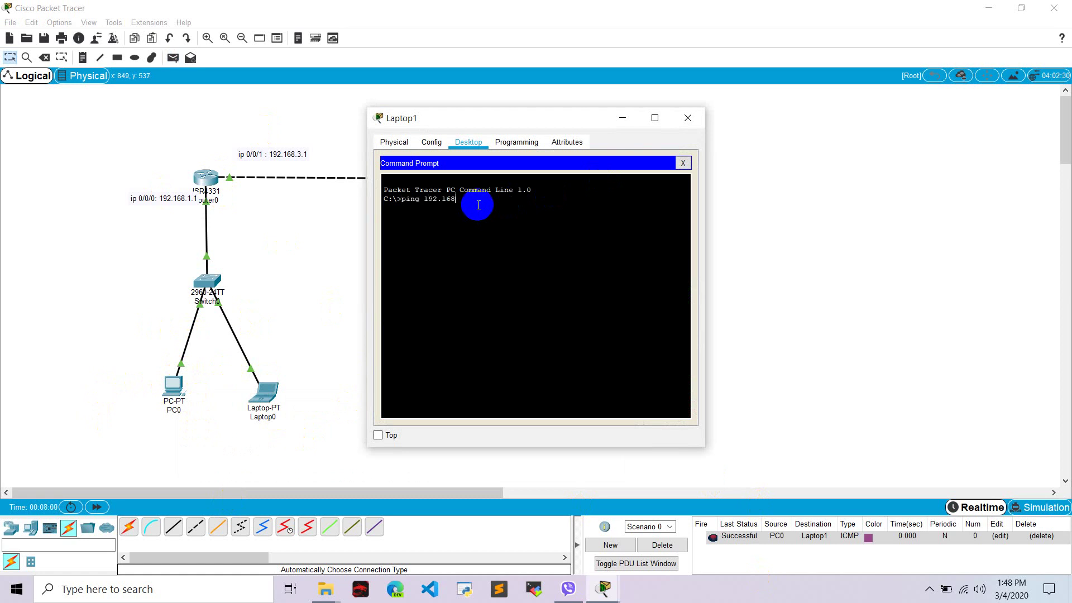
key("Return")
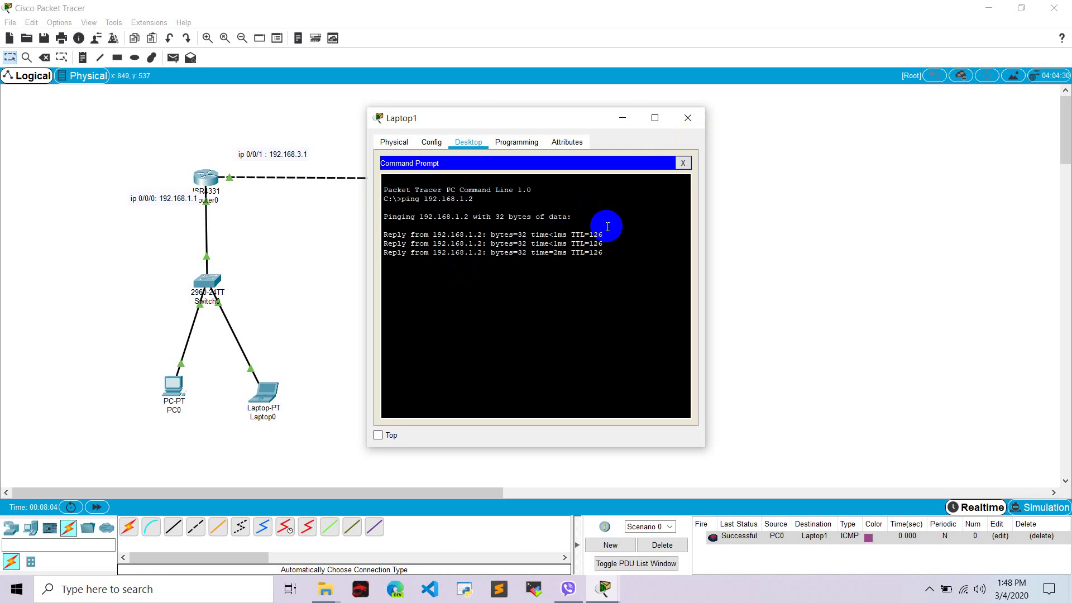
key("Return")
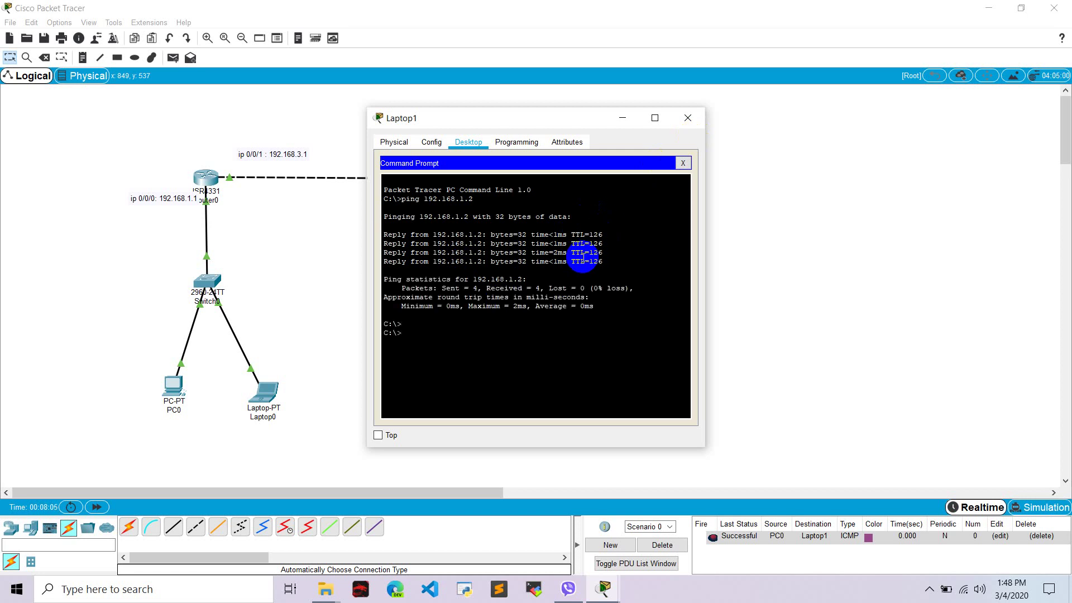
left_click(688, 118)
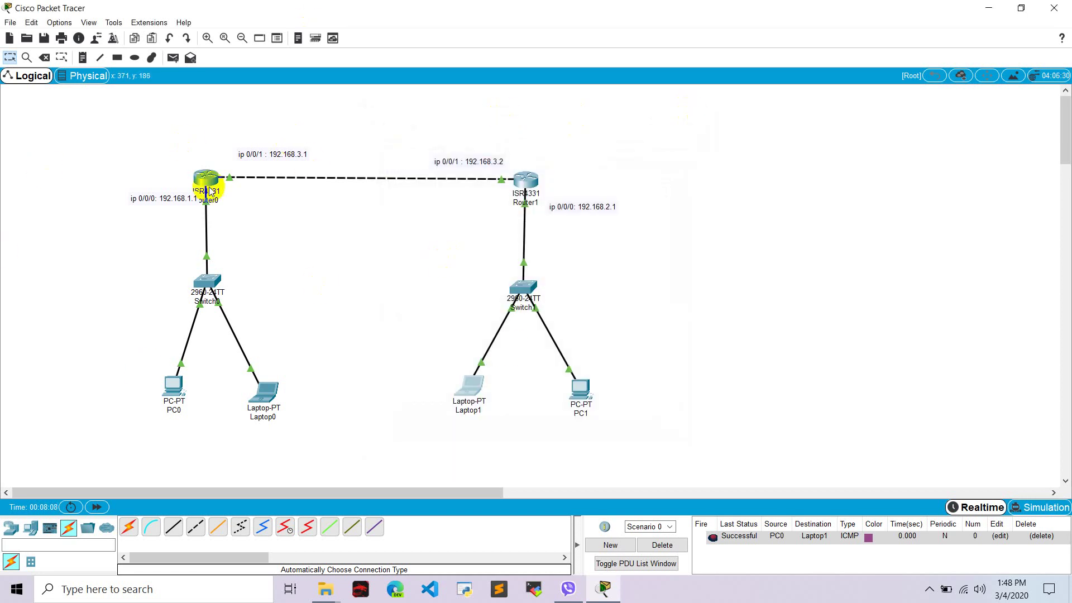
left_click_drag(169, 197, 149, 190)
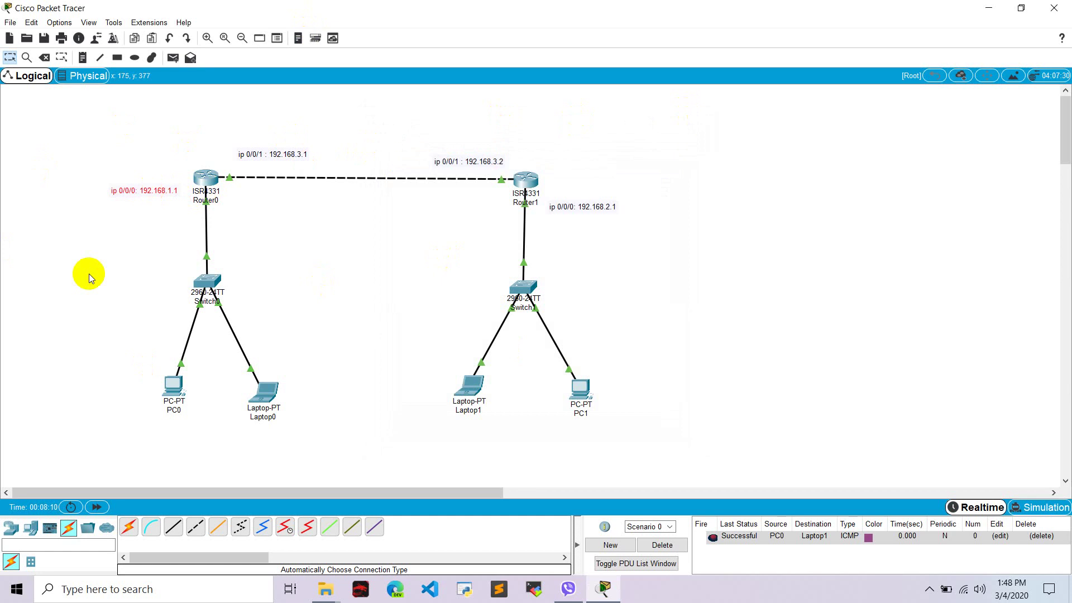